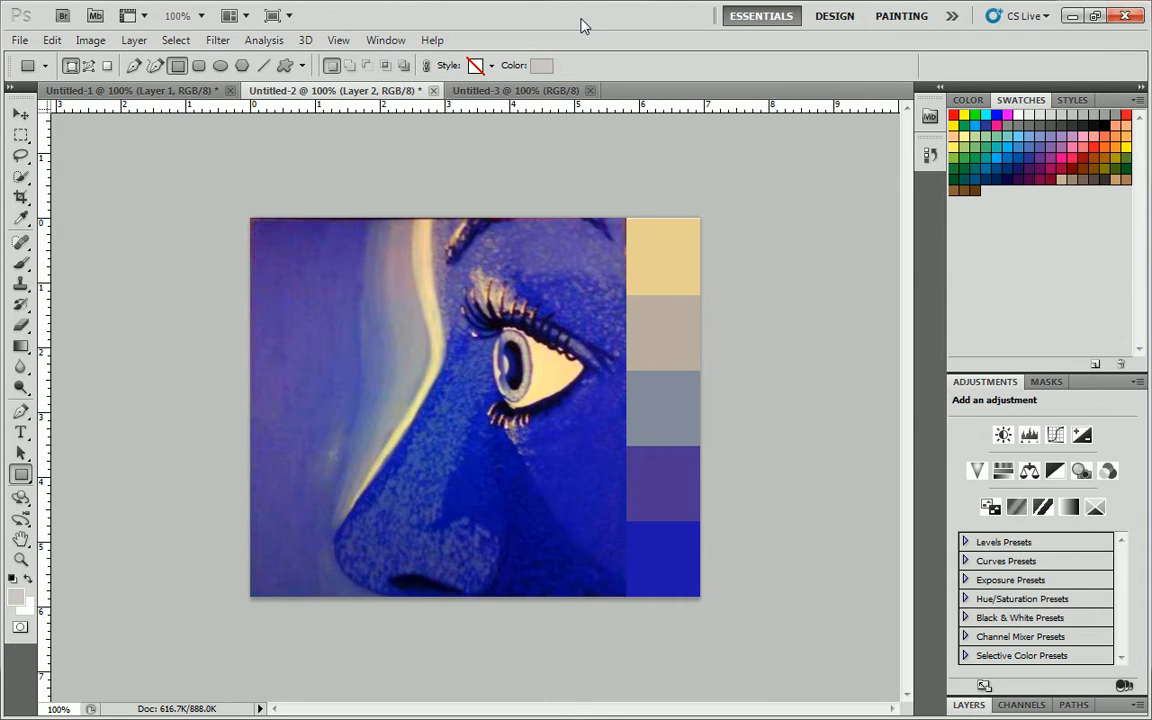
- Undo the canvas crop, and place guides along the picture's bottom edge, about 1 ruler unit below it, and vertically at ruler mark 1
key("ctrl+alt+z")
key("ctrl+alt+z")
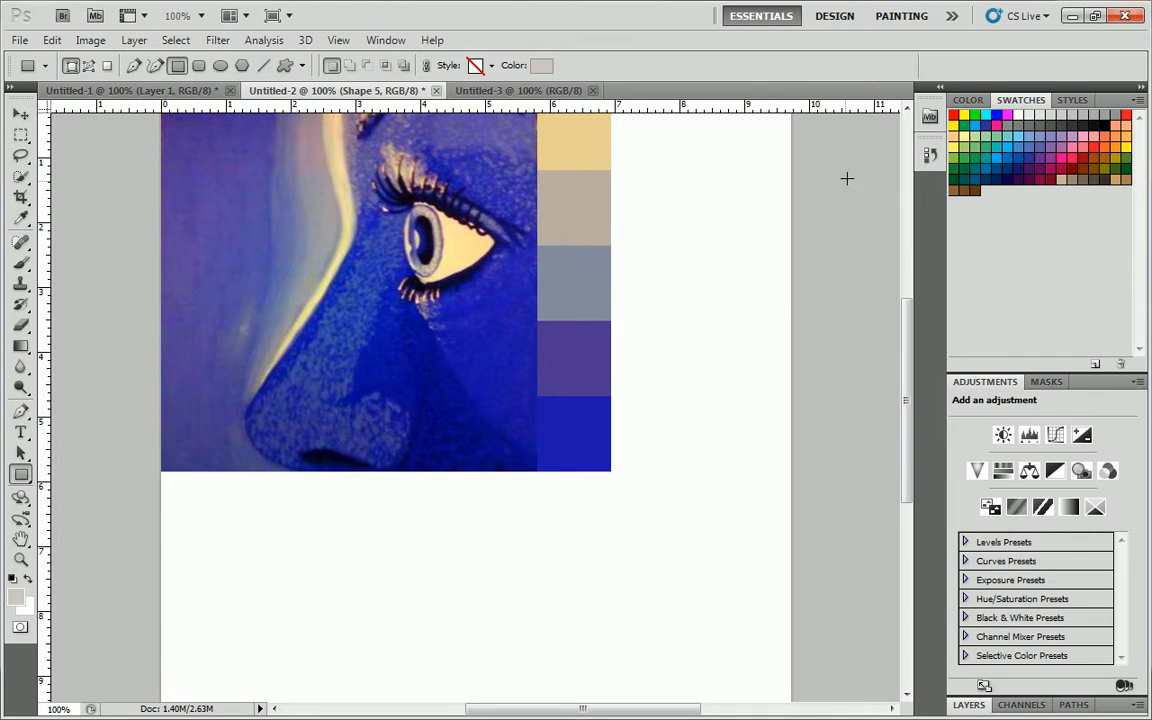
left_click_drag(133, 104, 128, 471)
left_click_drag(136, 100, 129, 538)
left_click_drag(45, 398, 227, 444)
left_click_drag(43, 353, 298, 363)
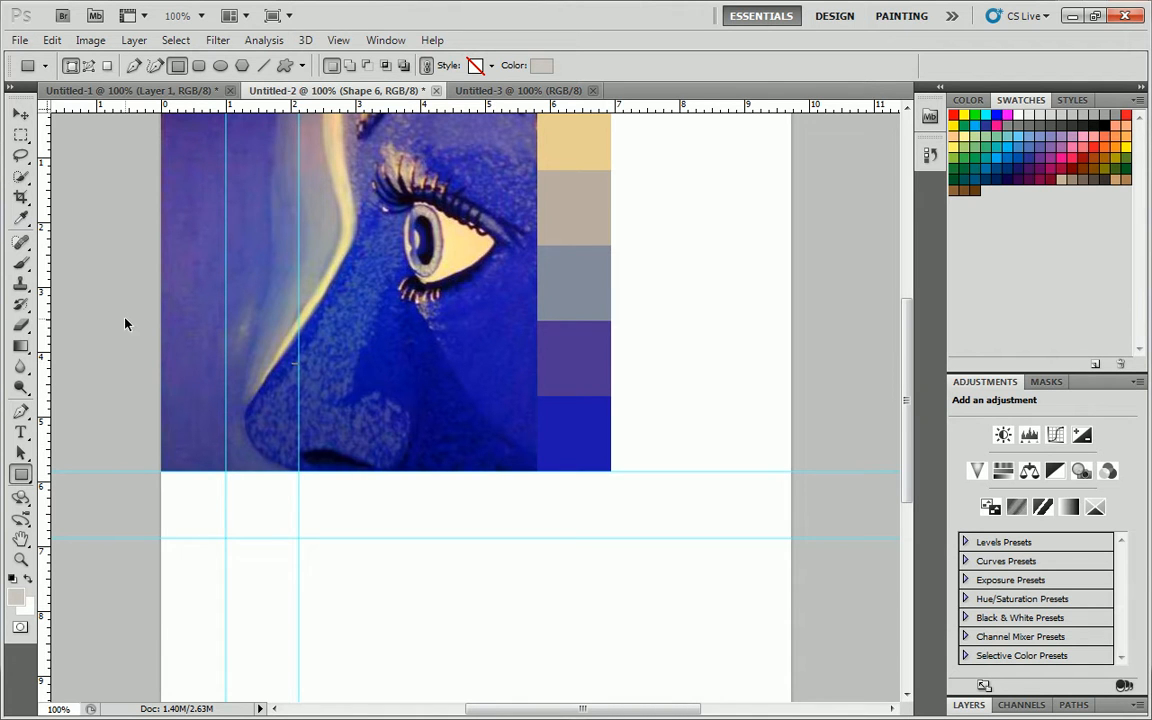
key("ctrl+alt+z")
key("ctrl+alt+z")
- Add vertical guides at marks 2, 3, 4, 5, 6 and 7 of the horizontal ruler
left_click_drag(45, 239, 291, 315)
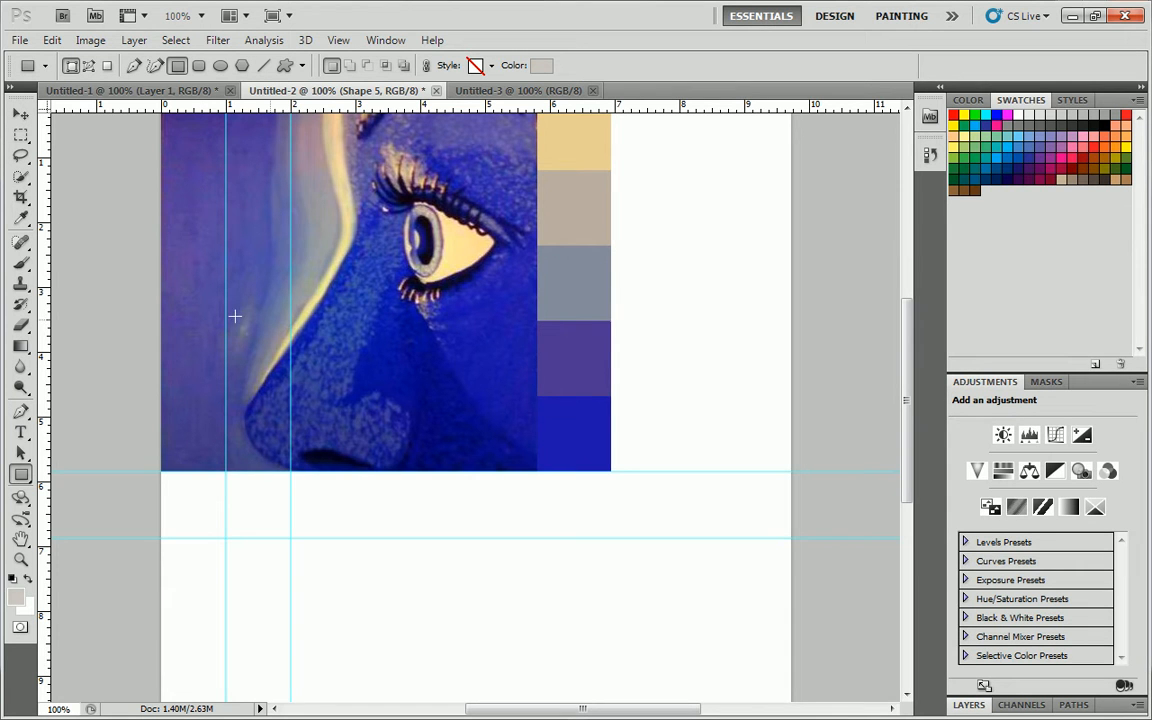
left_click_drag(43, 320, 355, 292)
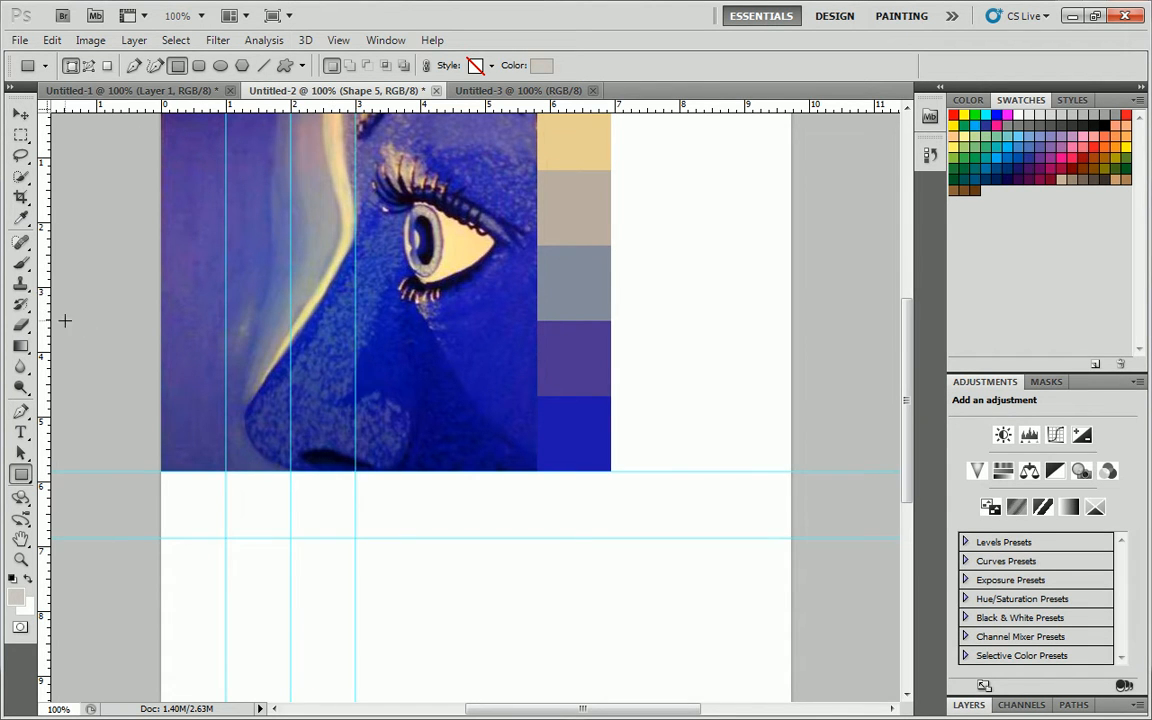
left_click_drag(46, 328, 420, 290)
left_click_drag(46, 290, 486, 258)
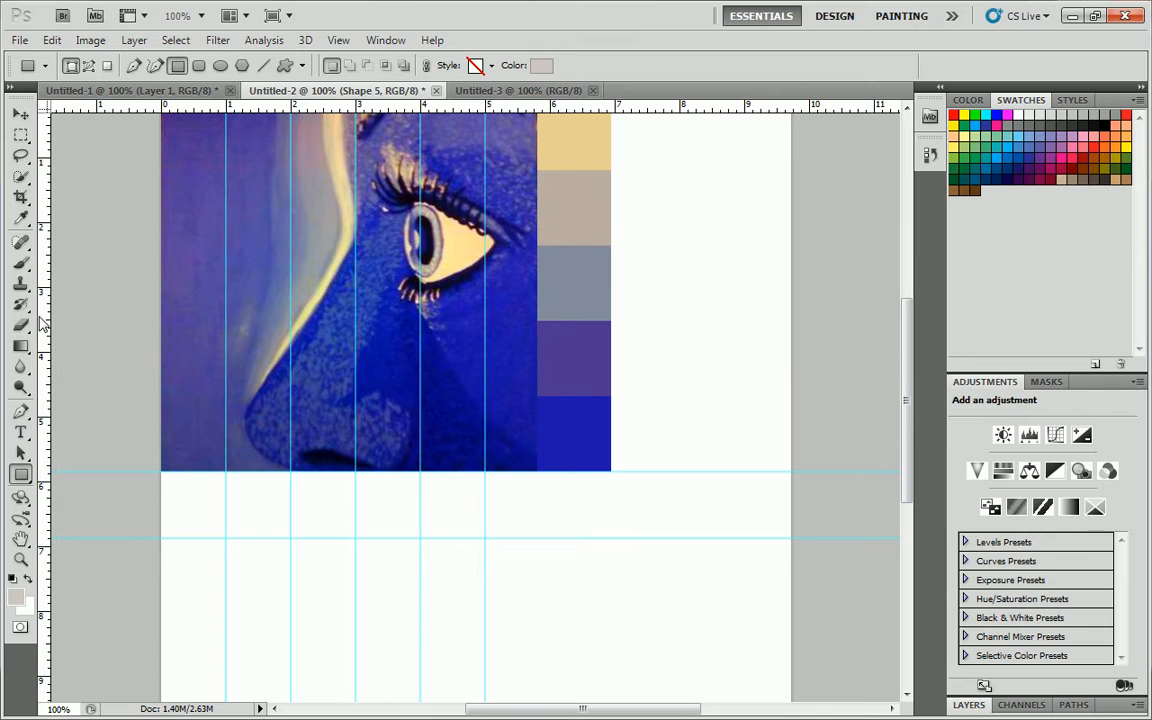
left_click_drag(48, 322, 550, 231)
left_click_drag(44, 268, 615, 285)
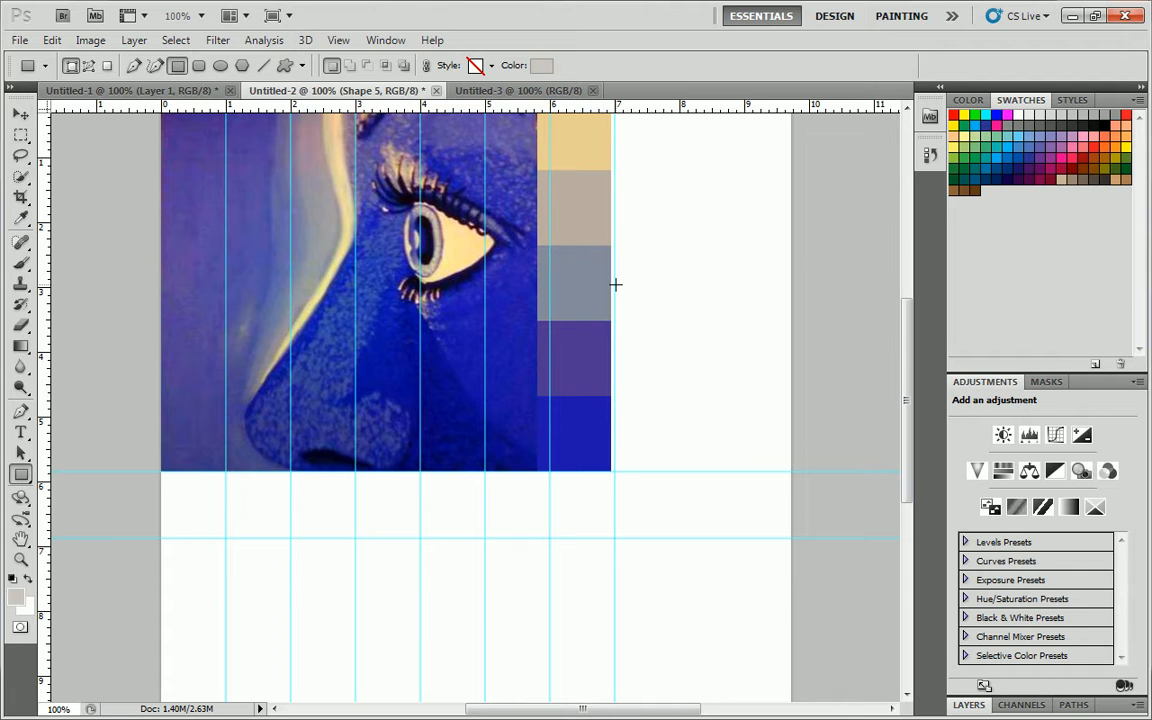
right_click(615, 284)
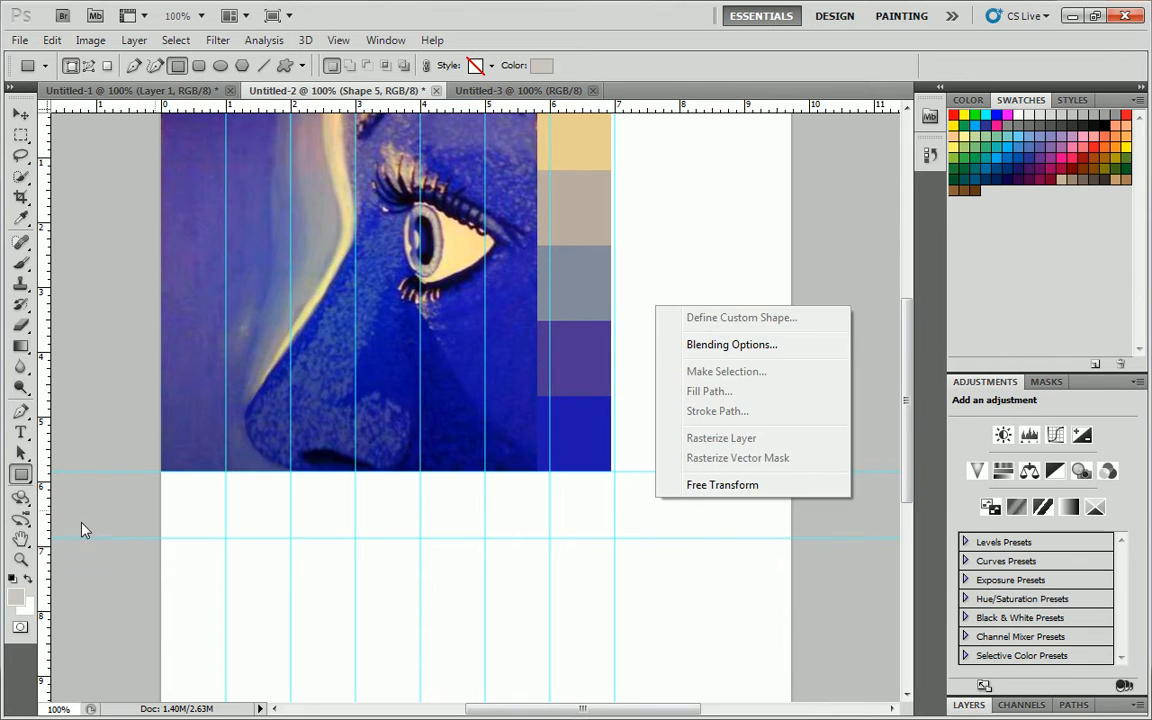
left_click(75, 495)
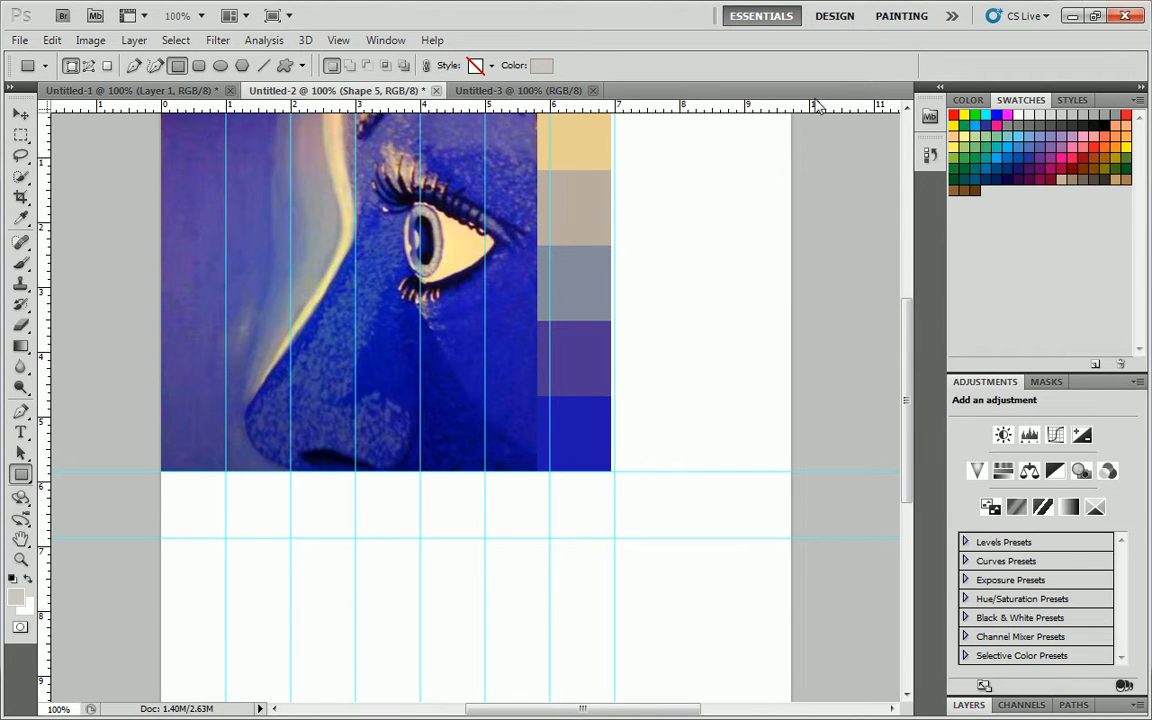
- Set the foreground colour to the light beige e0dad1 (RGB 224, 218, 209) in the Color Picker
left_click(967, 100)
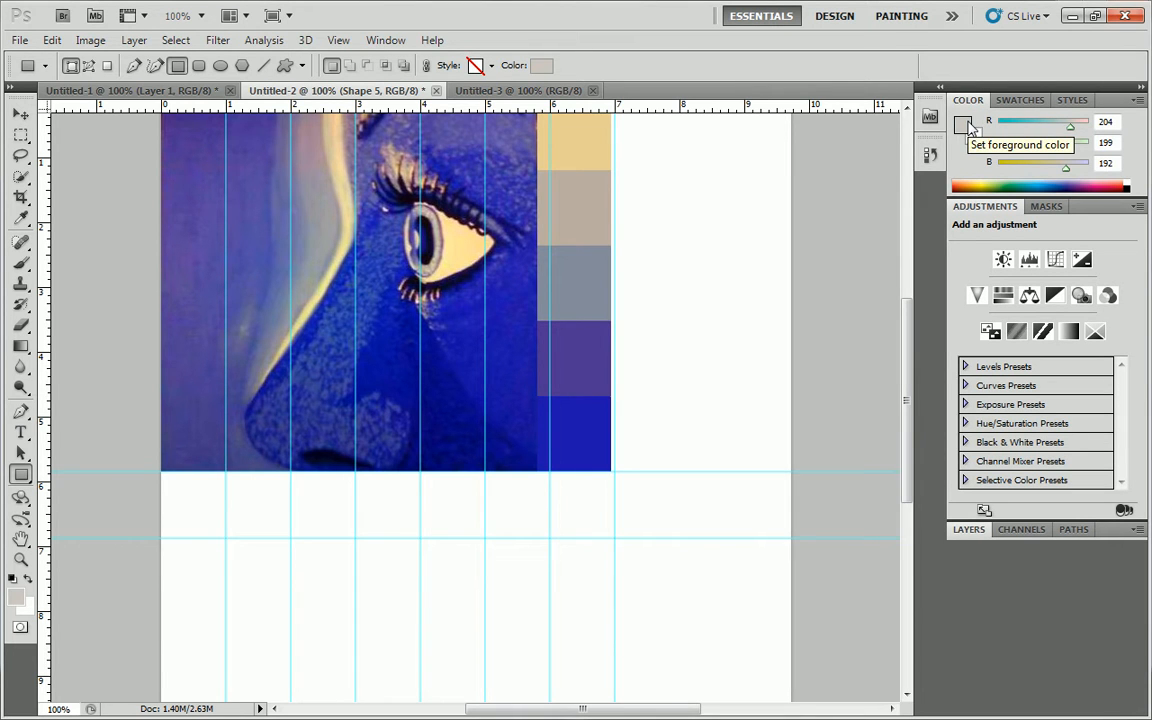
key("i")
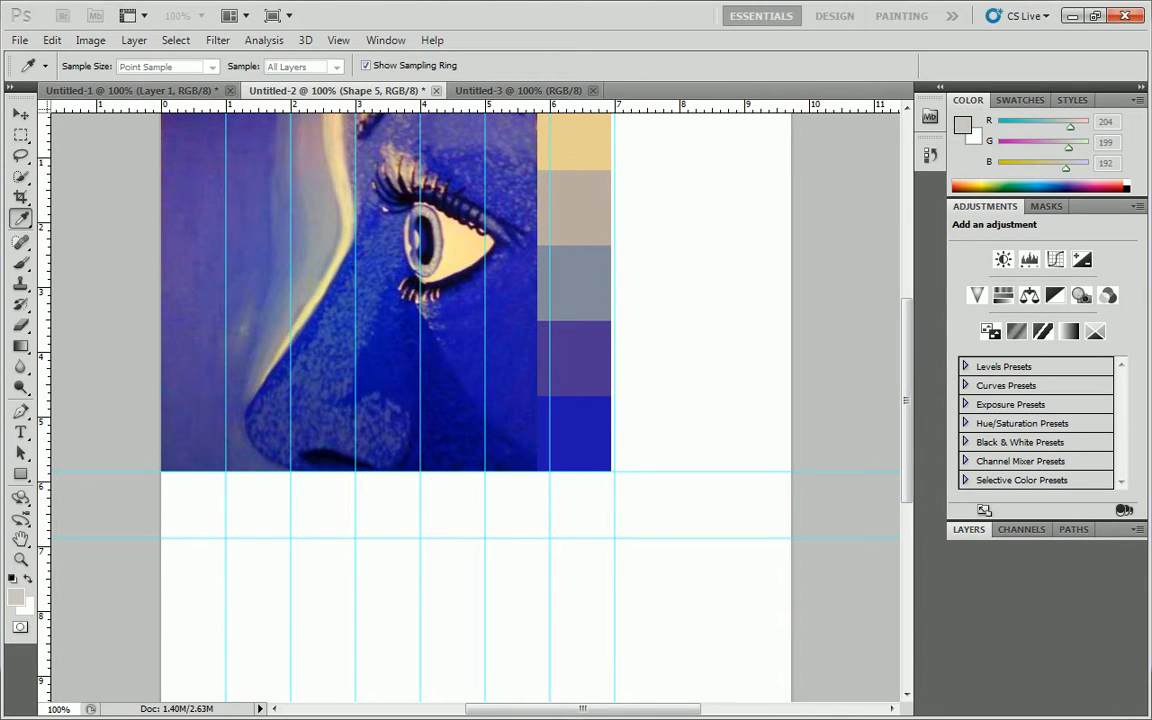
left_click(15, 597)
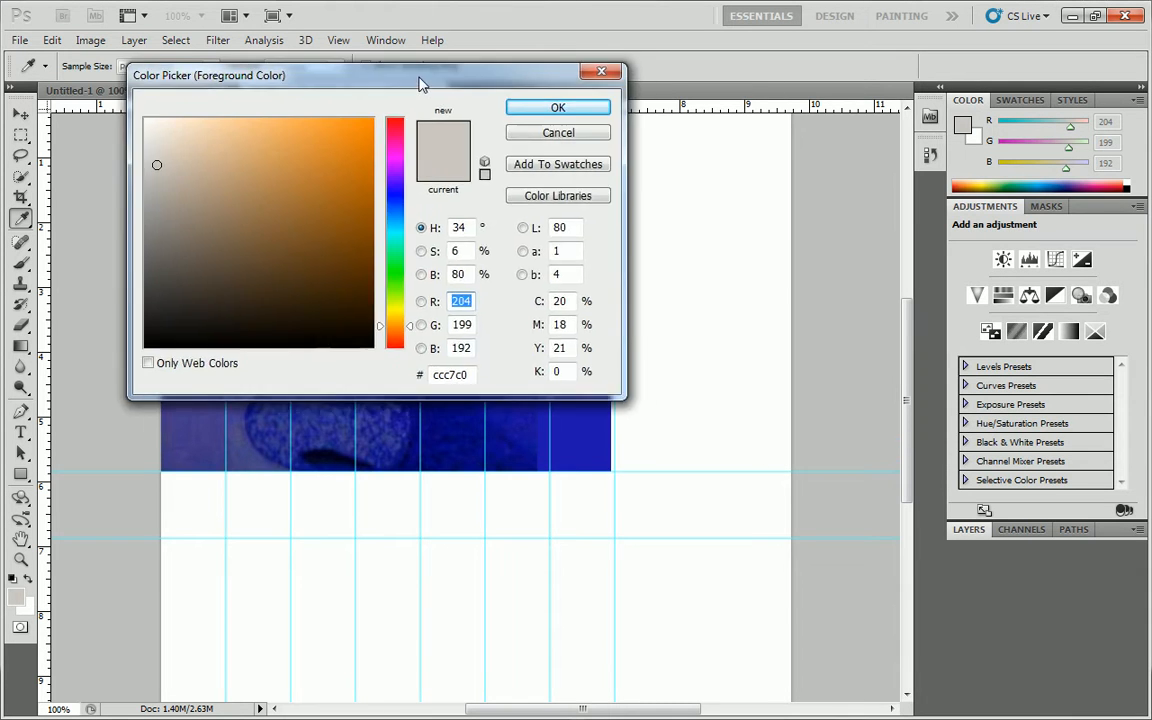
left_click_drag(381, 72, 575, 170)
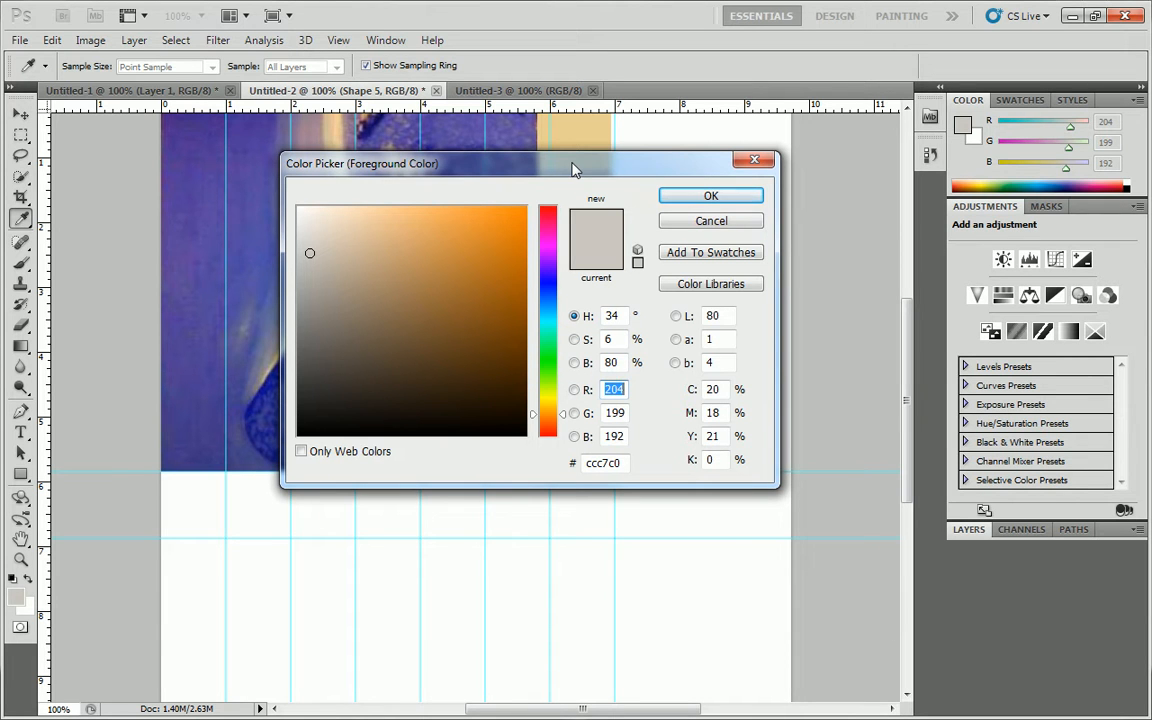
left_click(562, 418)
left_click_drag(563, 424, 560, 302)
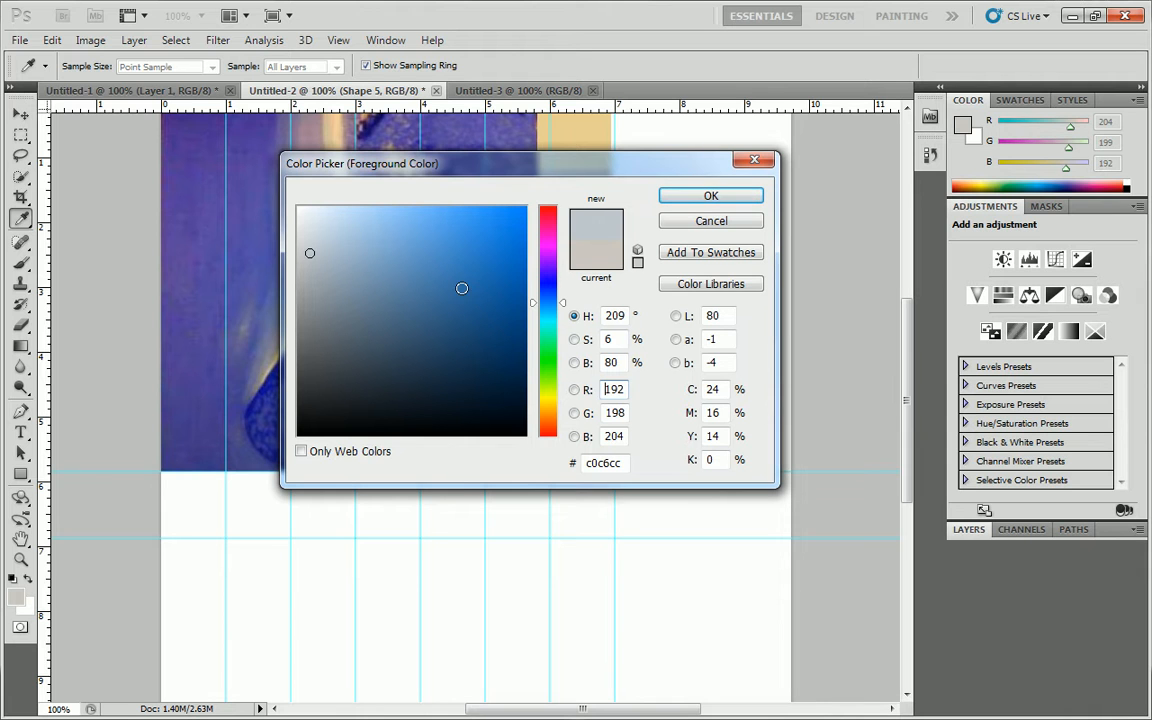
left_click_drag(553, 350, 557, 419)
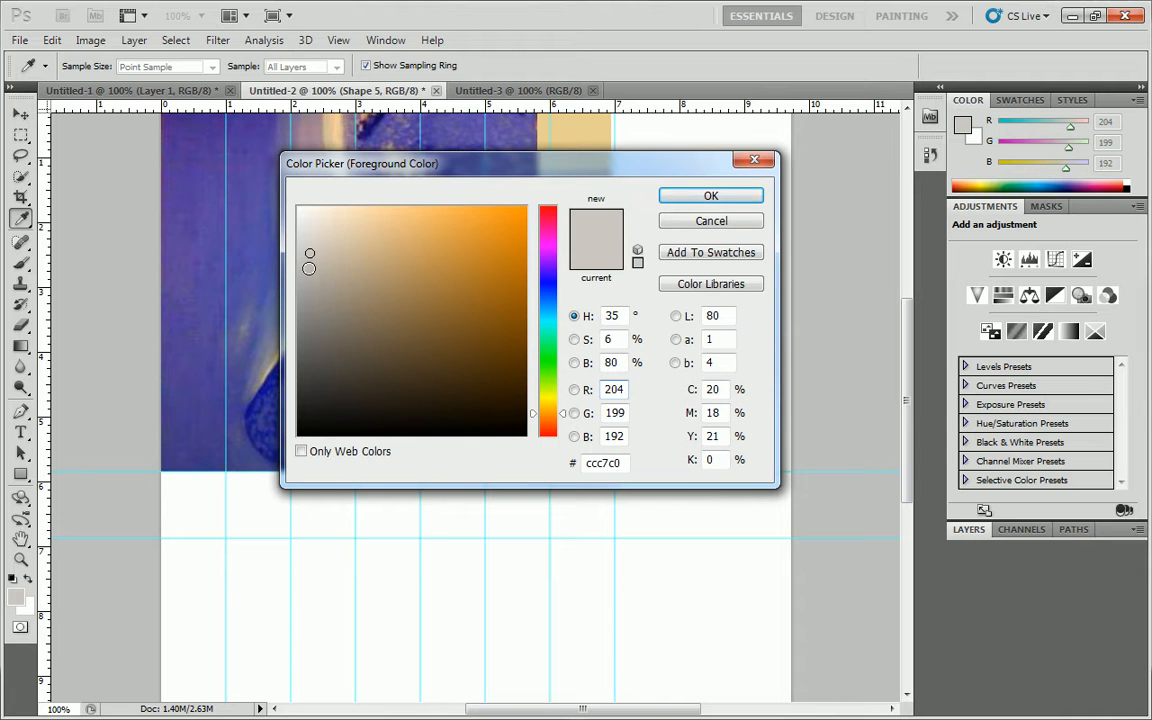
left_click(310, 269)
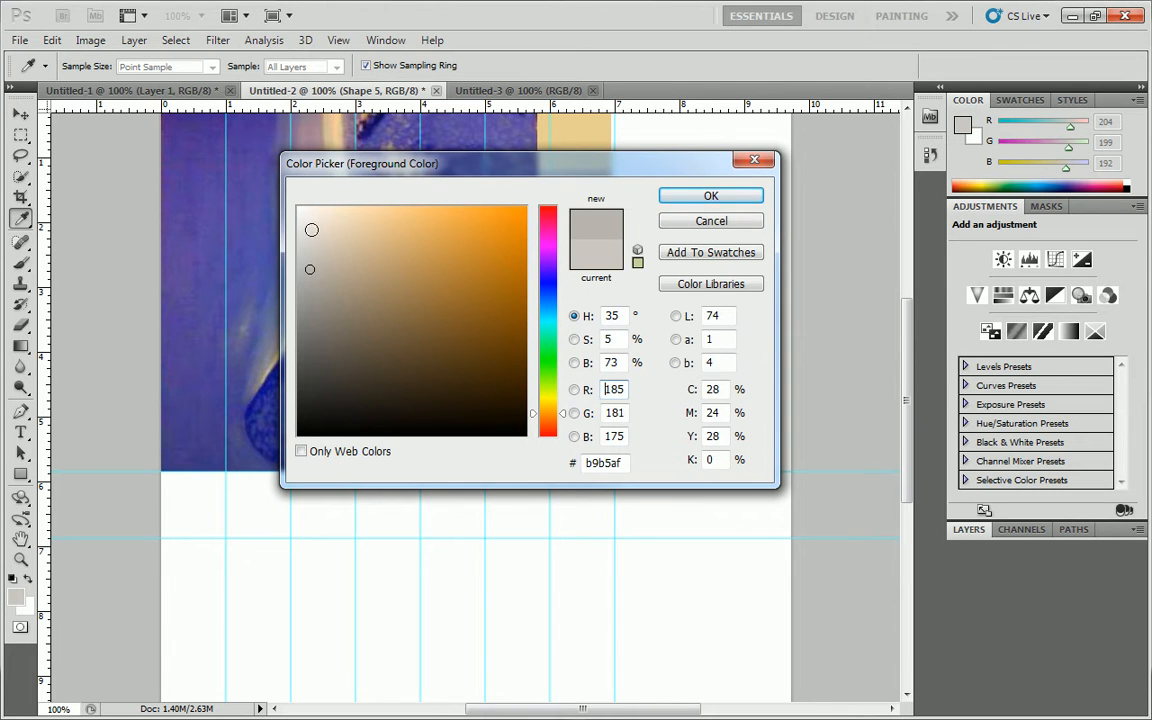
left_click(312, 233)
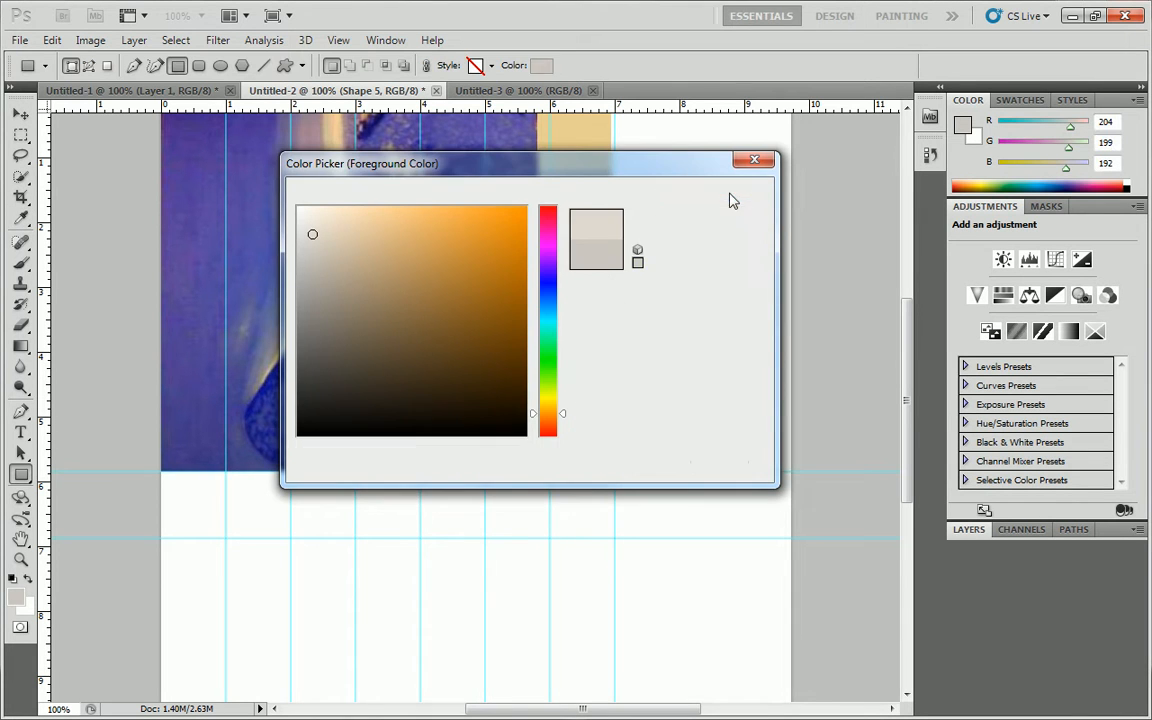
left_click(733, 196)
- Fill the first guide cell below the picture with a beige rectangle shape and add a new empty layer
key("u")
left_click_drag(162, 470, 226, 537)
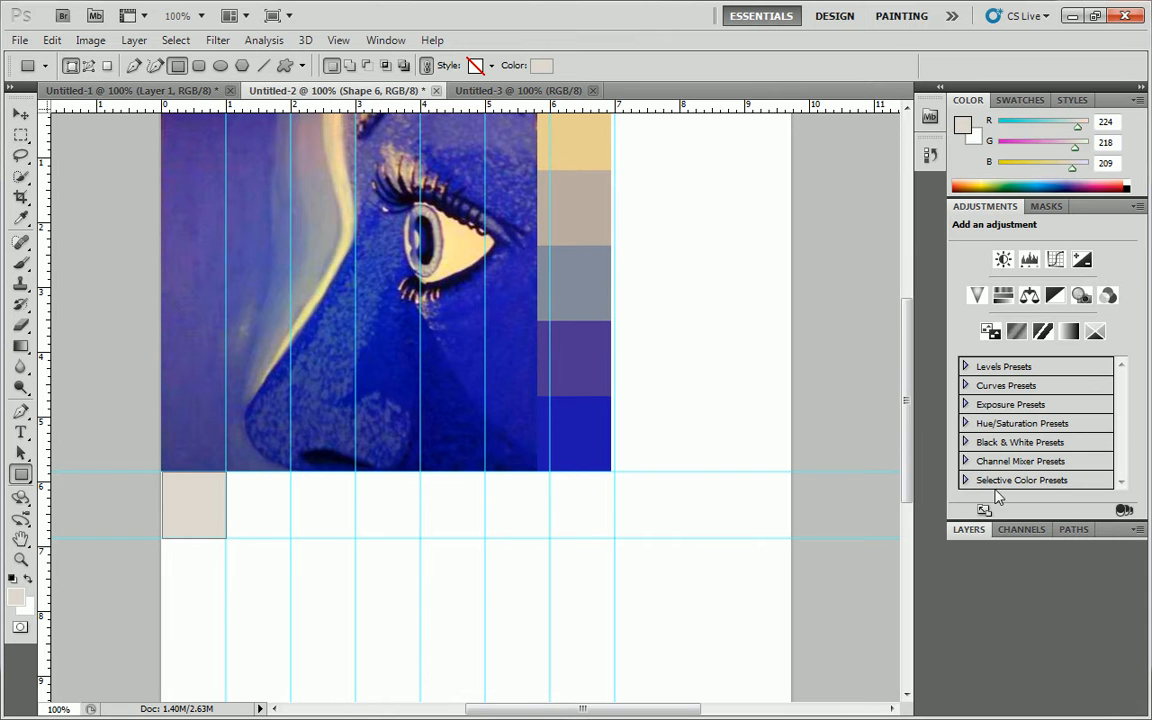
left_click(968, 529)
left_click(1096, 707)
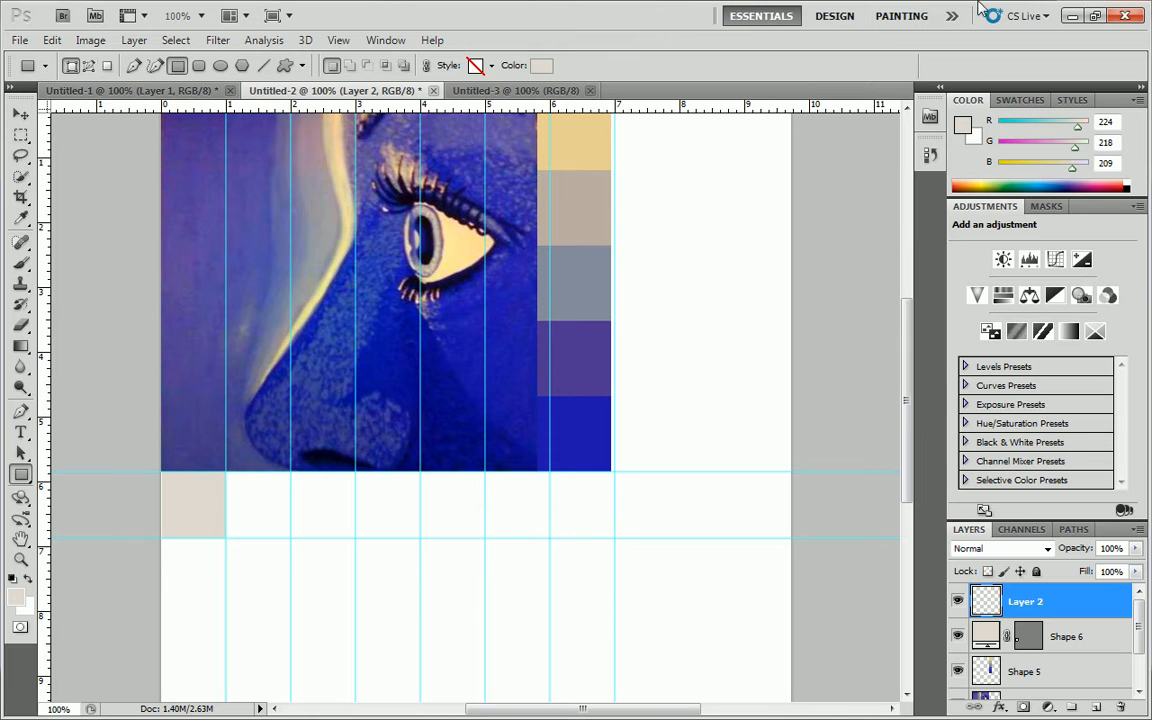
- Set the foreground colour to d2ccc4 and draw a rectangle shape filling the second guide cell below the picture
left_click(964, 126)
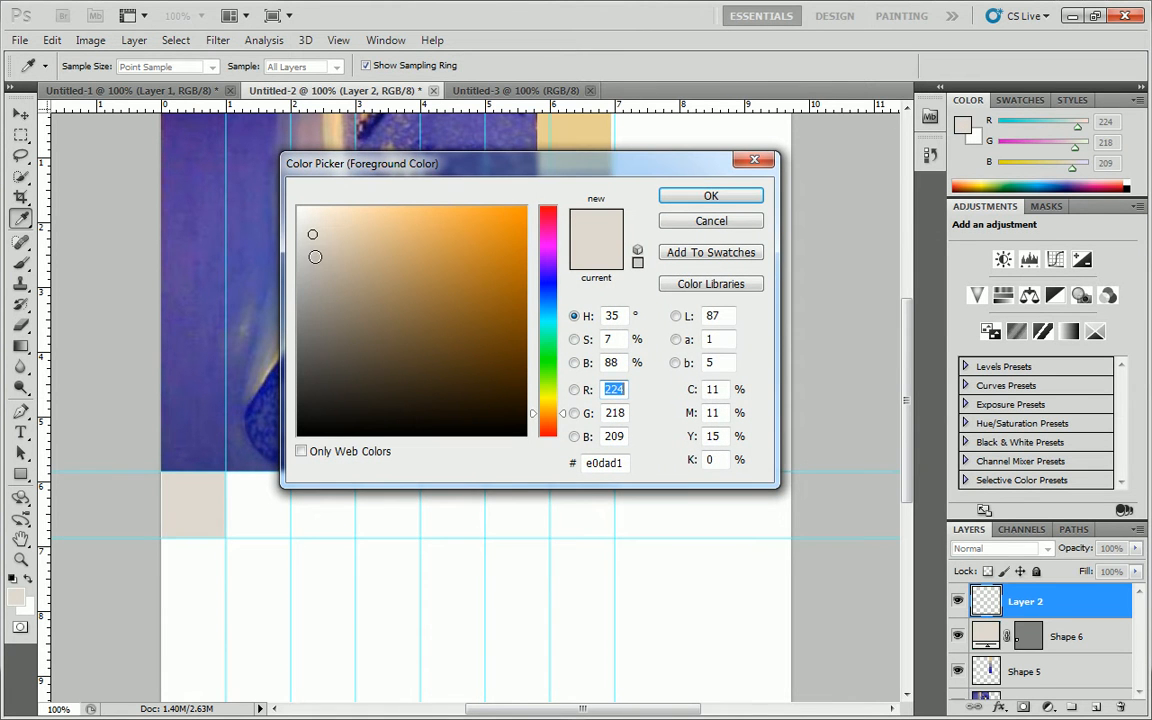
left_click(312, 263)
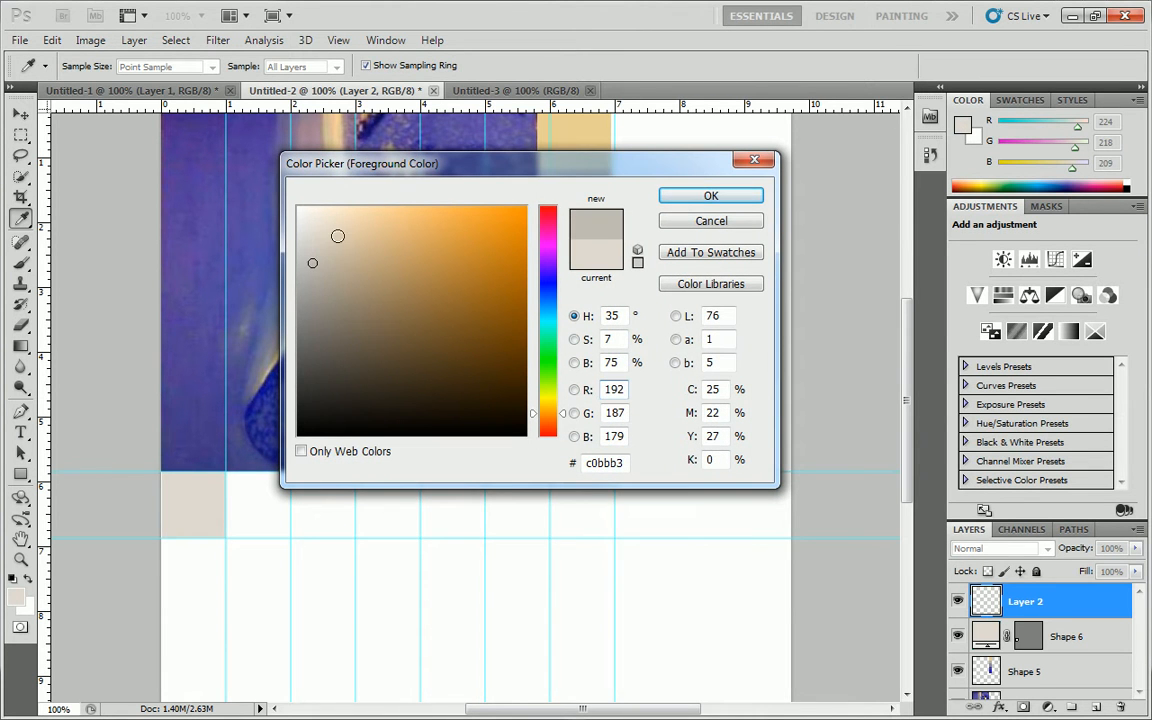
left_click(313, 248)
left_click_drag(313, 248, 312, 247)
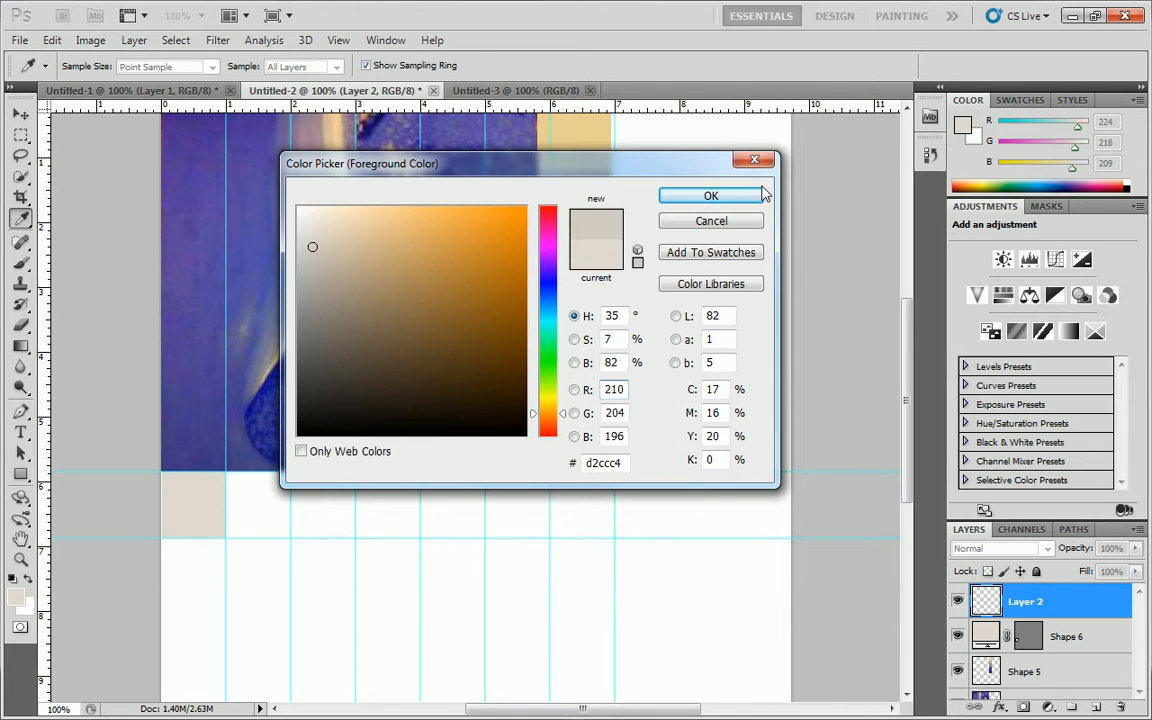
left_click(700, 195)
left_click_drag(226, 471, 291, 538)
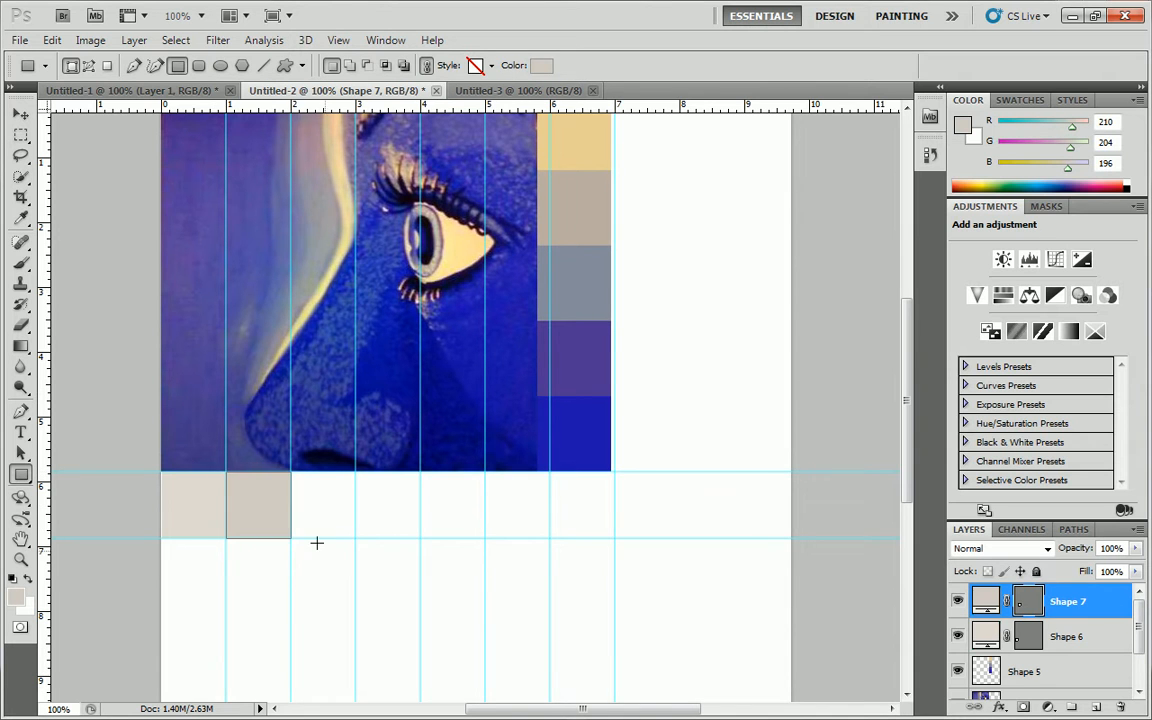
- Undo the added empty layers and both beige squares, keeping the guides in place
left_click(20, 133)
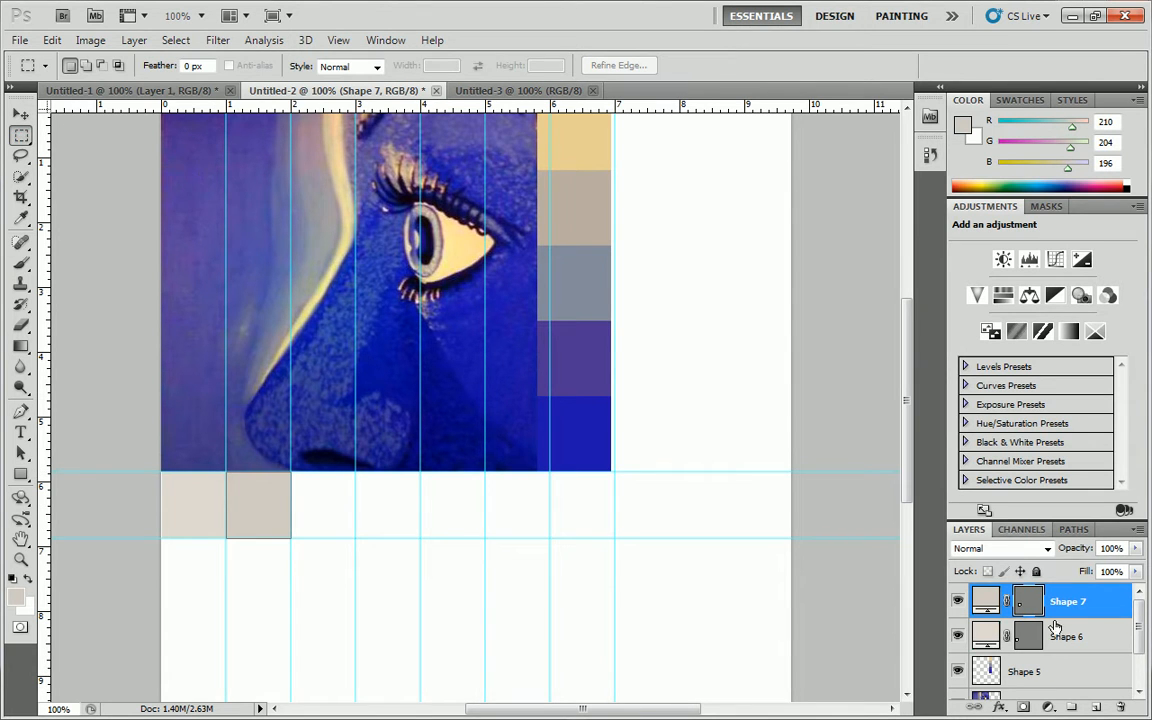
left_click(1096, 707)
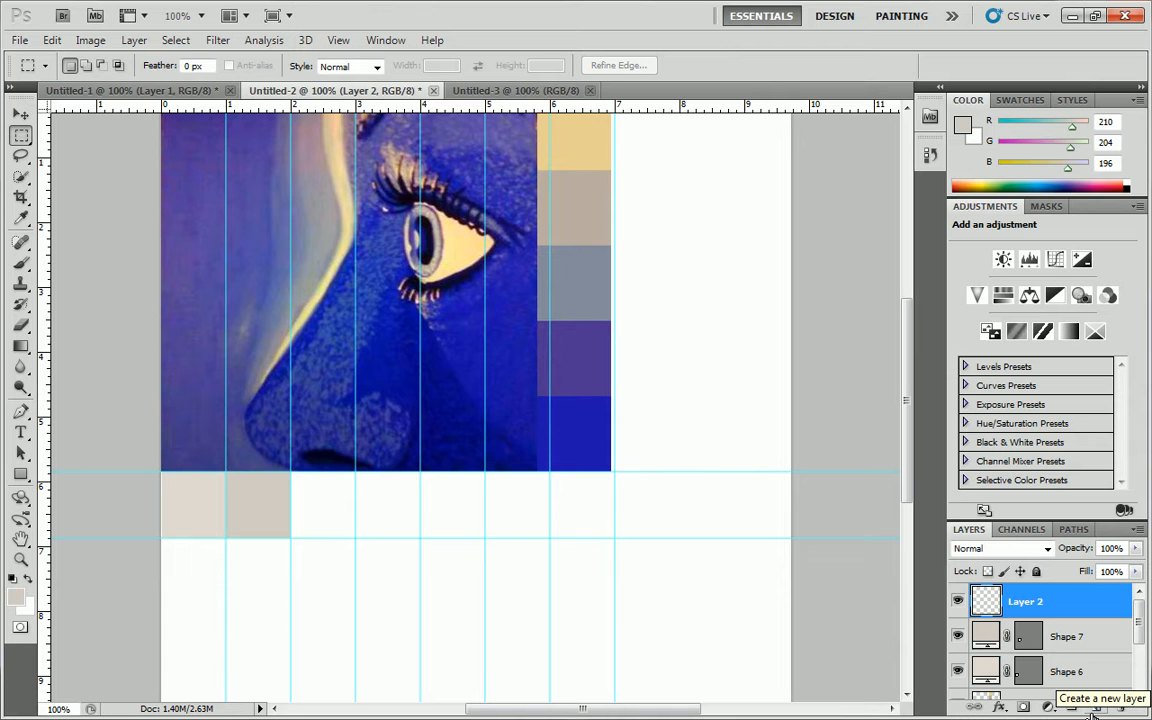
key("ctrl+alt+z")
key("ctrl+alt+z")
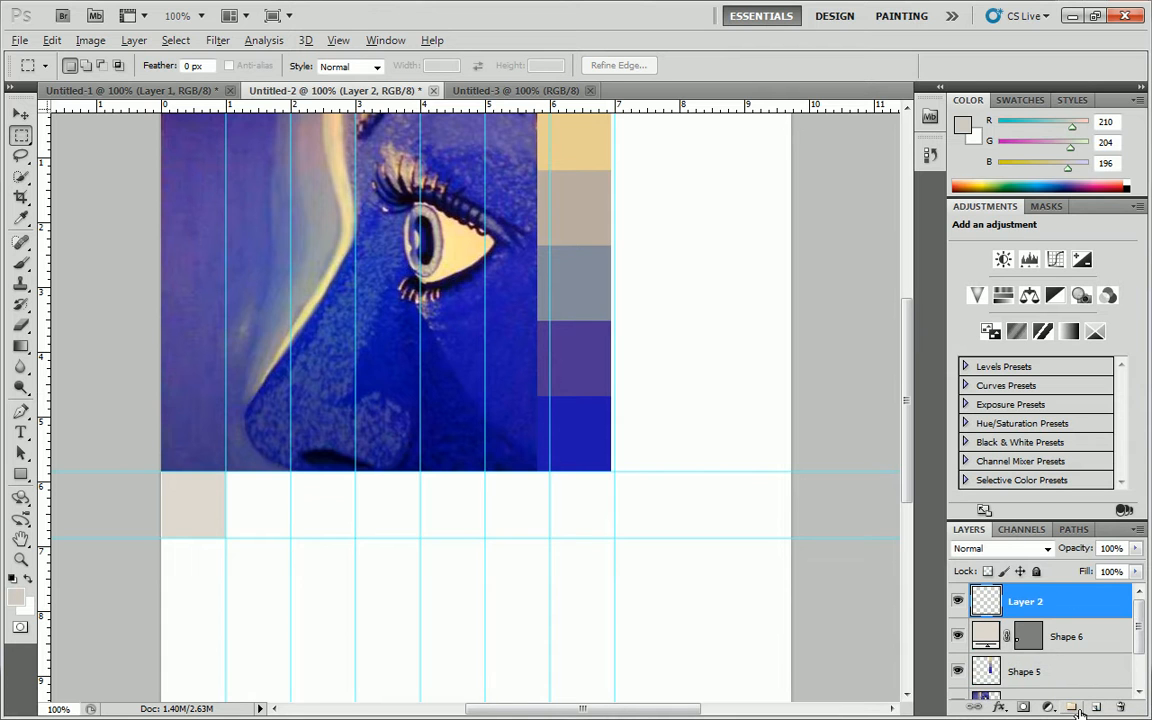
key("ctrl+alt+z")
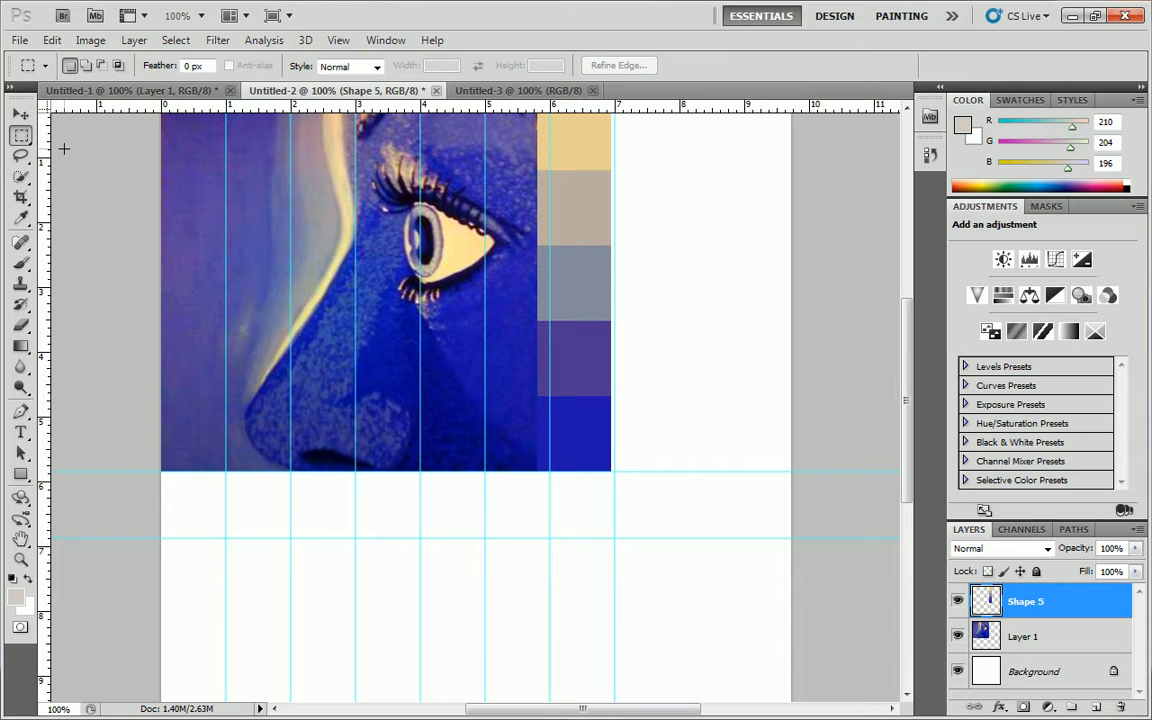
- Sample the beige swatch beside the eye with the Eyedropper and change the foreground colour to the grey c3beb8 (RGB 195, 190, 184)
left_click(964, 125)
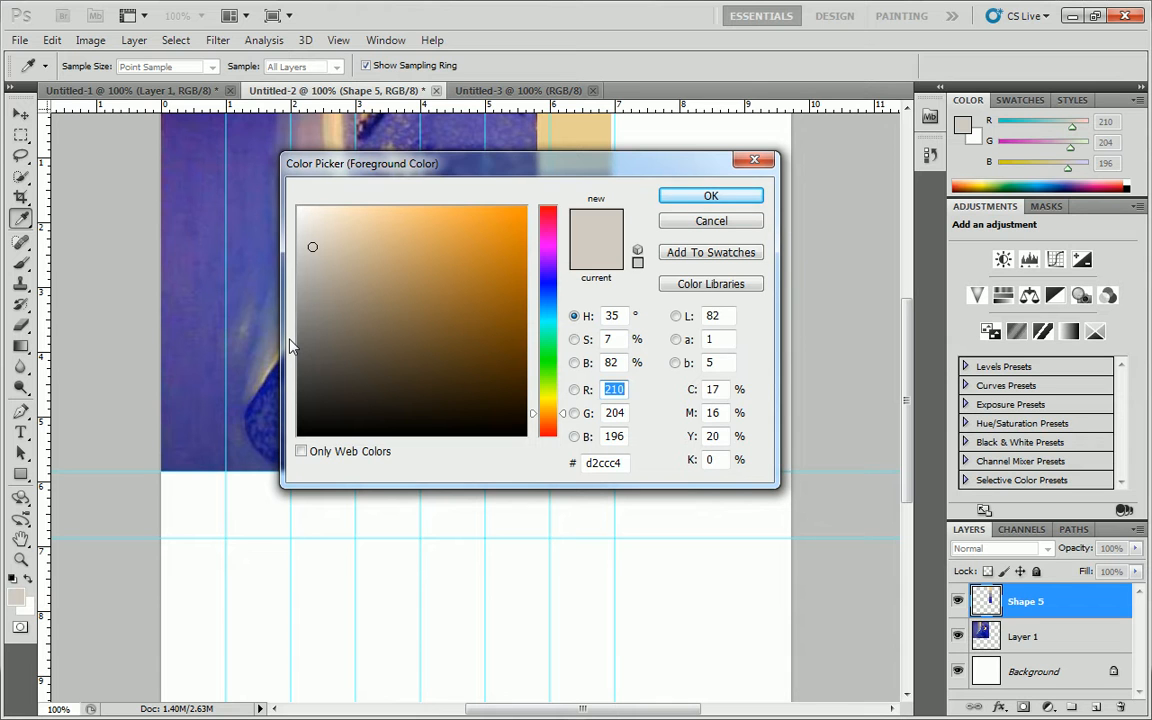
left_click(755, 162)
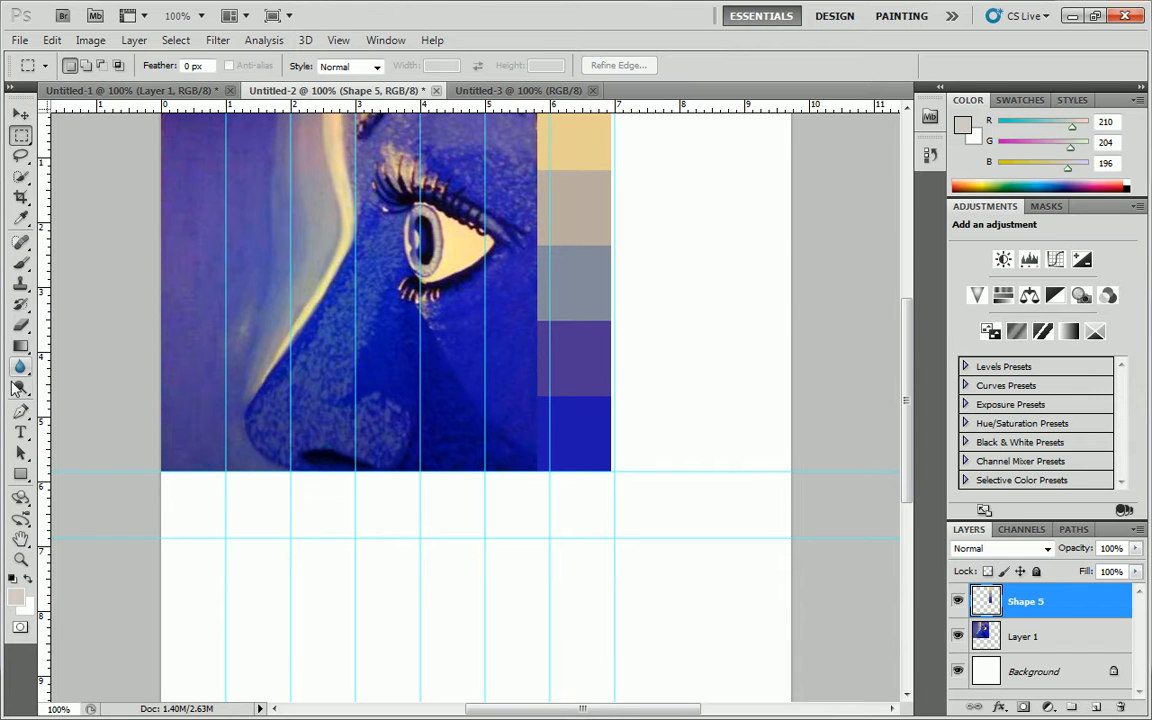
left_click(22, 219)
left_click(575, 205)
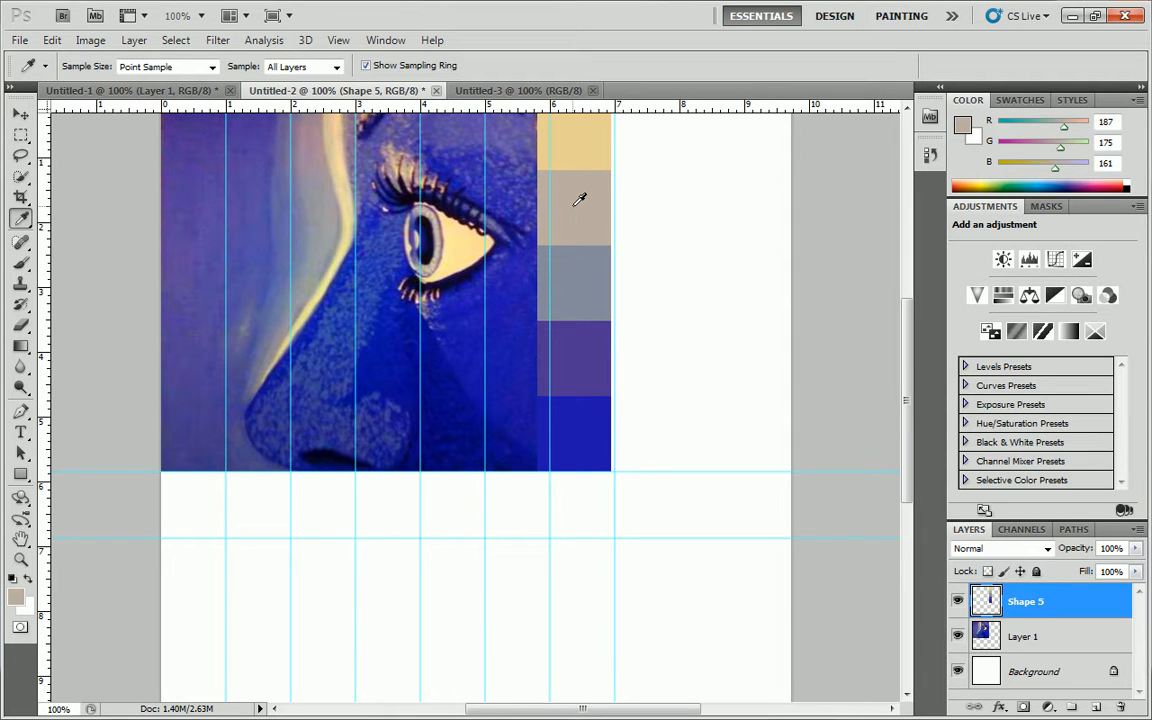
scroll(556, 172, "down", 1)
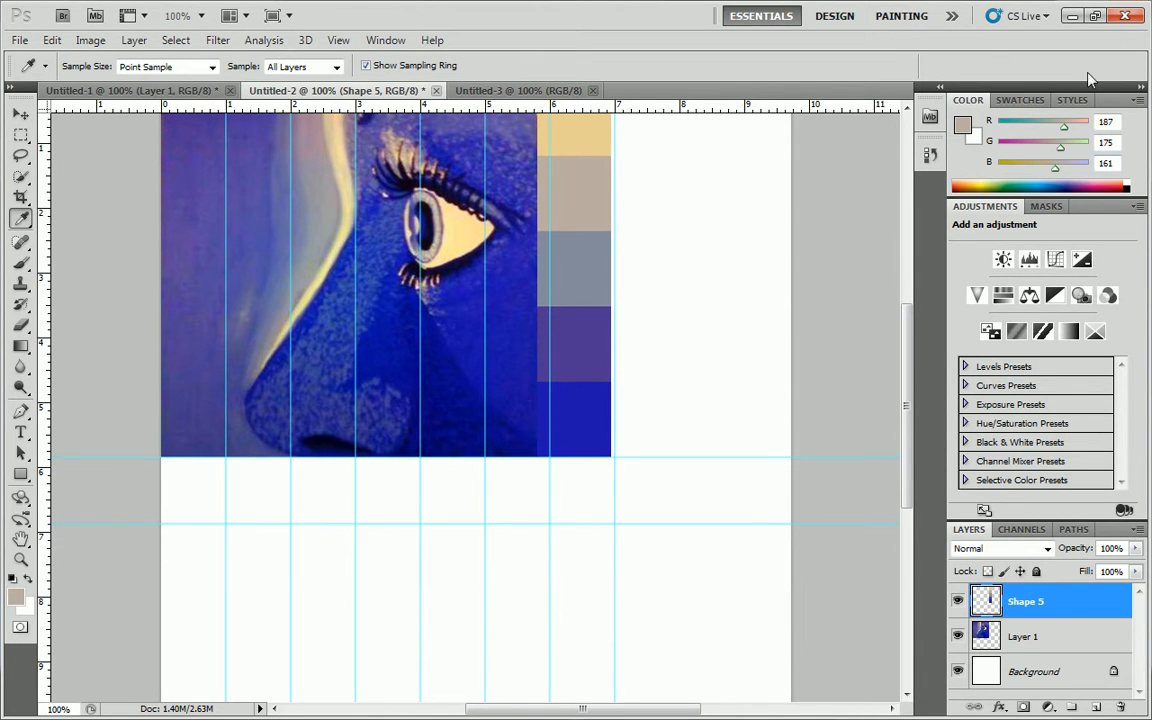
left_click(964, 126)
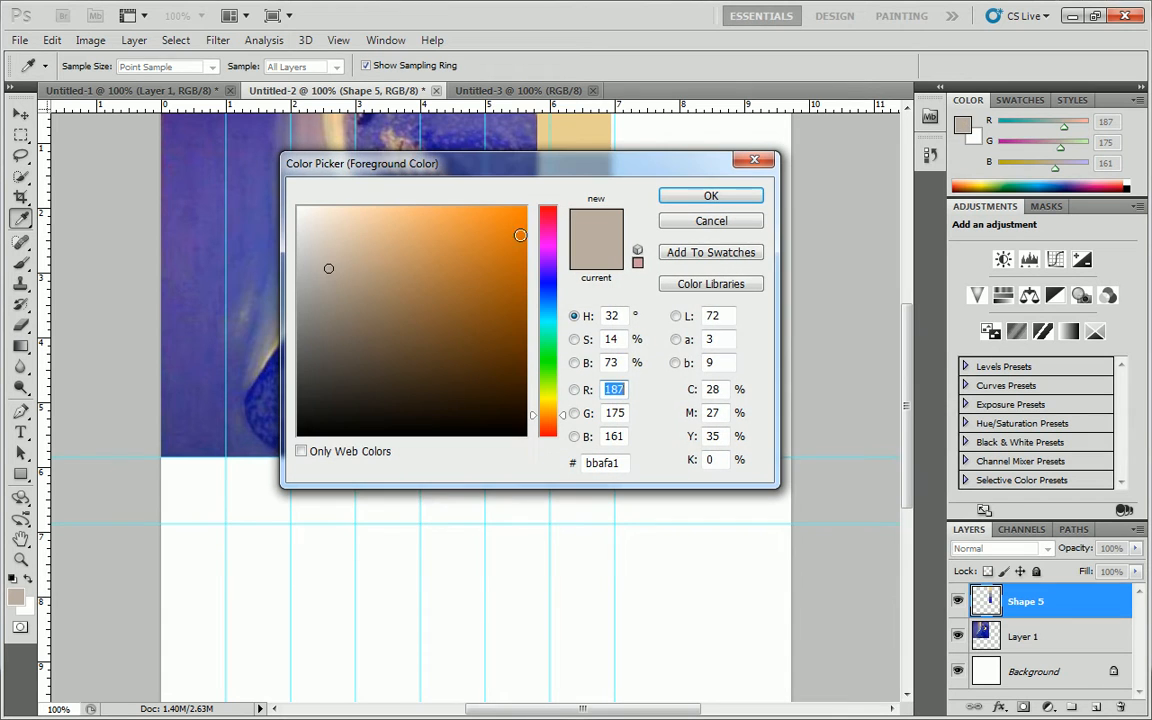
left_click(312, 268)
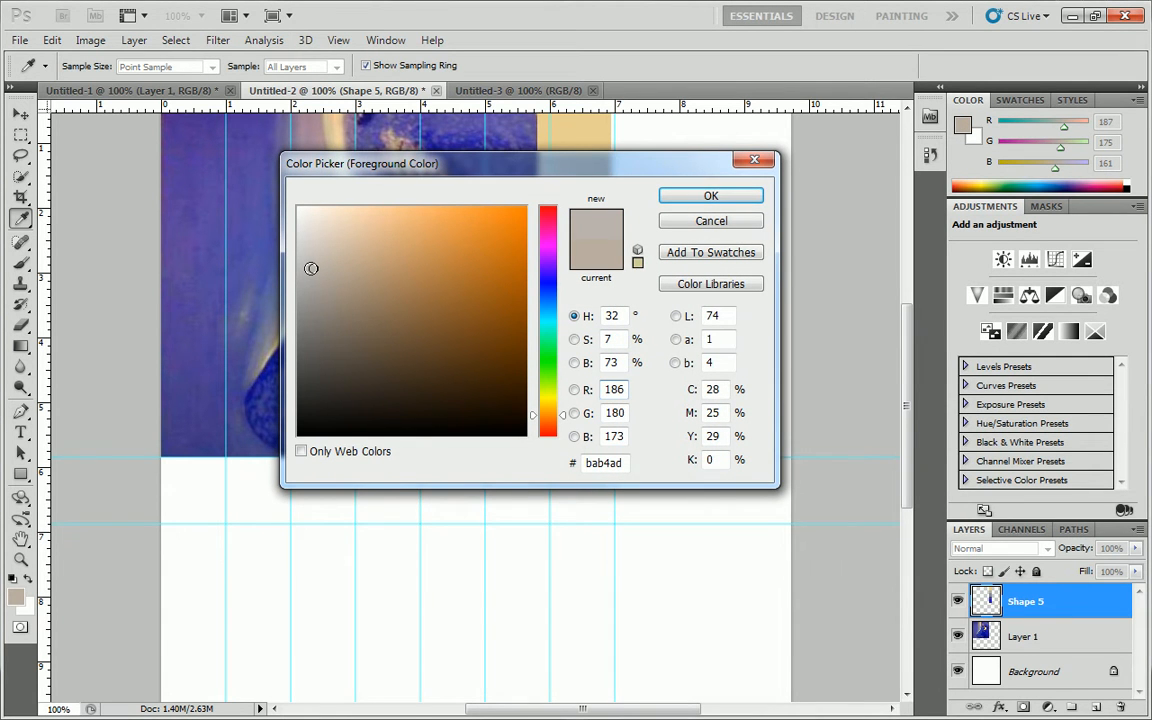
left_click(311, 262)
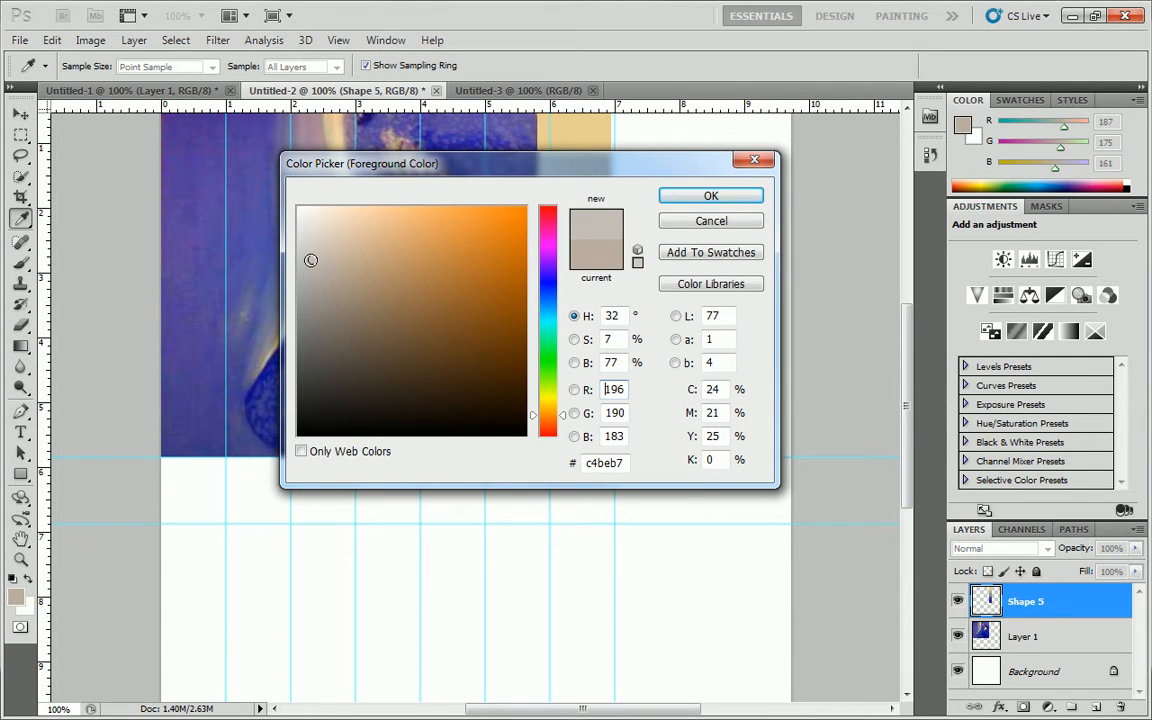
left_click(310, 260)
left_click(686, 204)
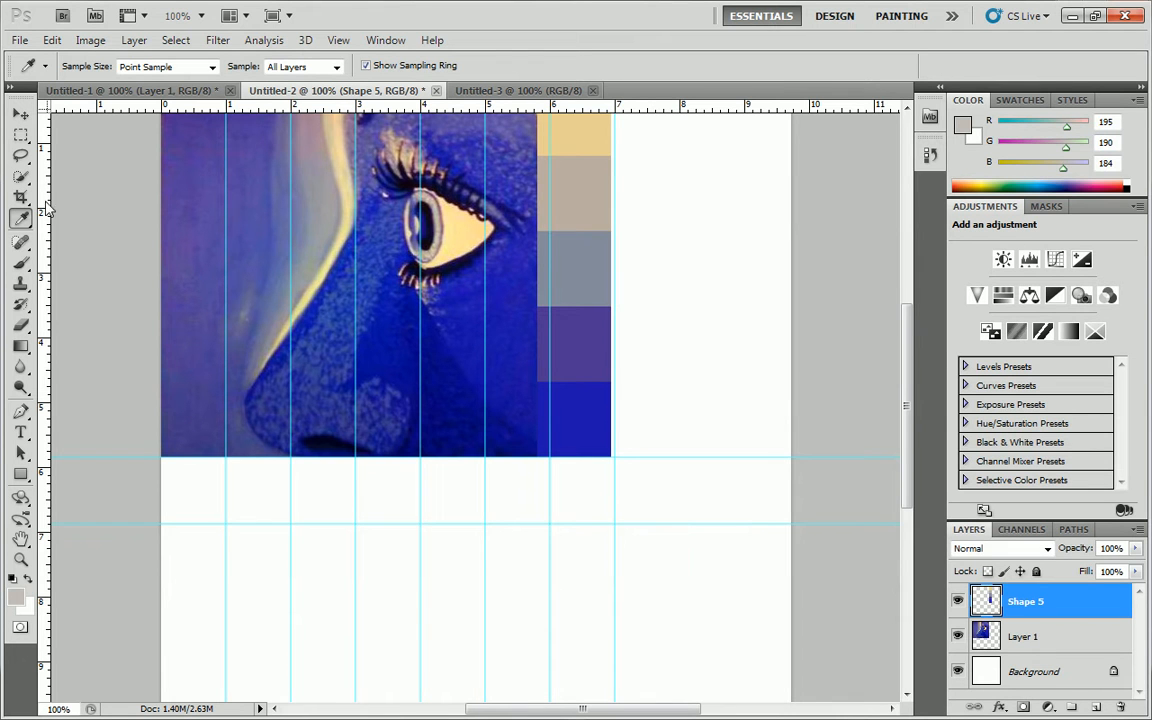
- Set the foreground colour to PANTONE Warm Gray 3 C from the solid coated library and fill the third guide cell below the picture with a rectangle shape
left_click(961, 125)
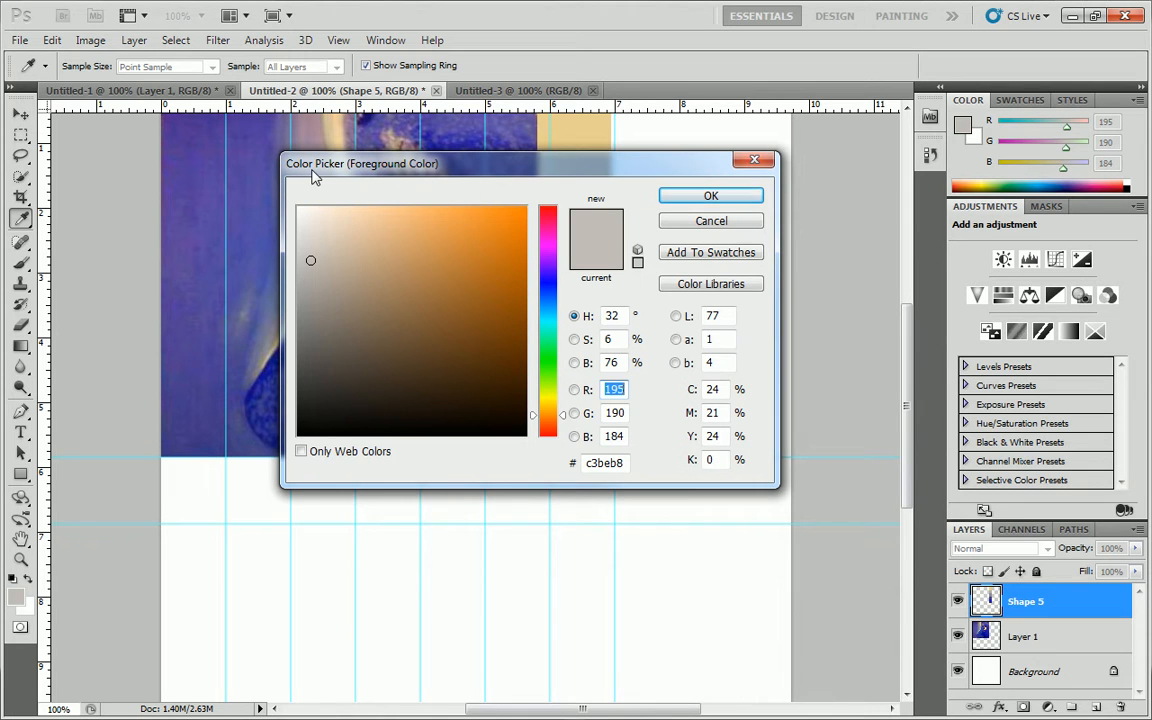
left_click(711, 284)
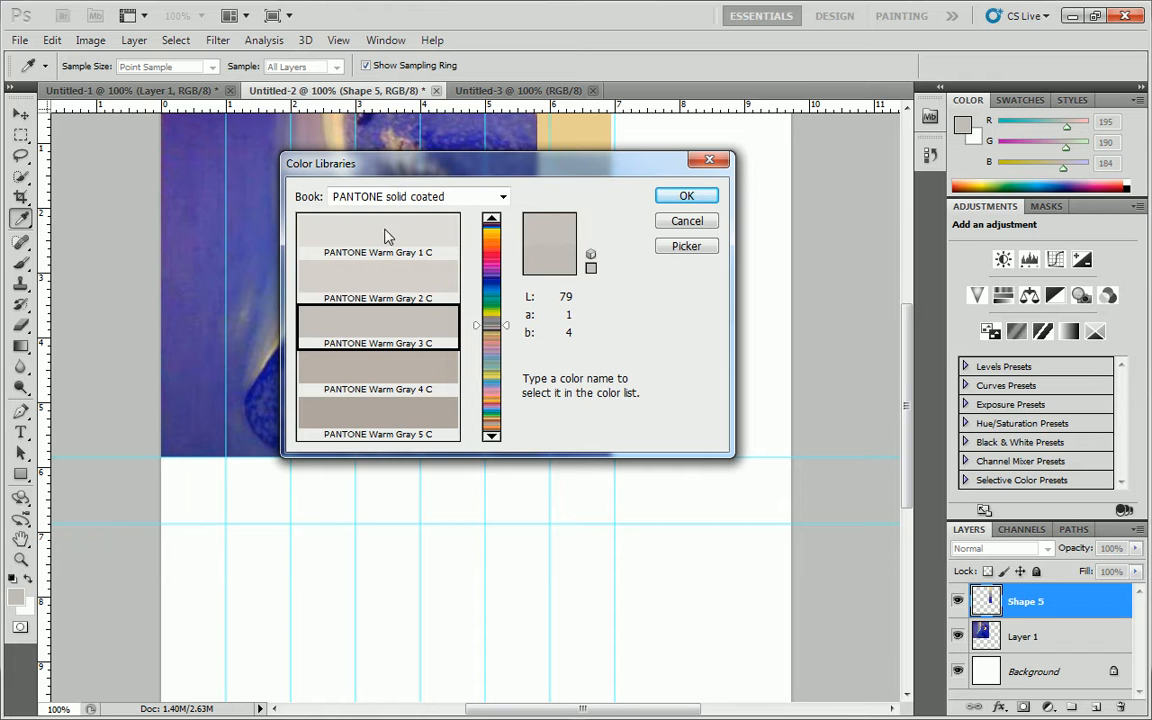
left_click(686, 196)
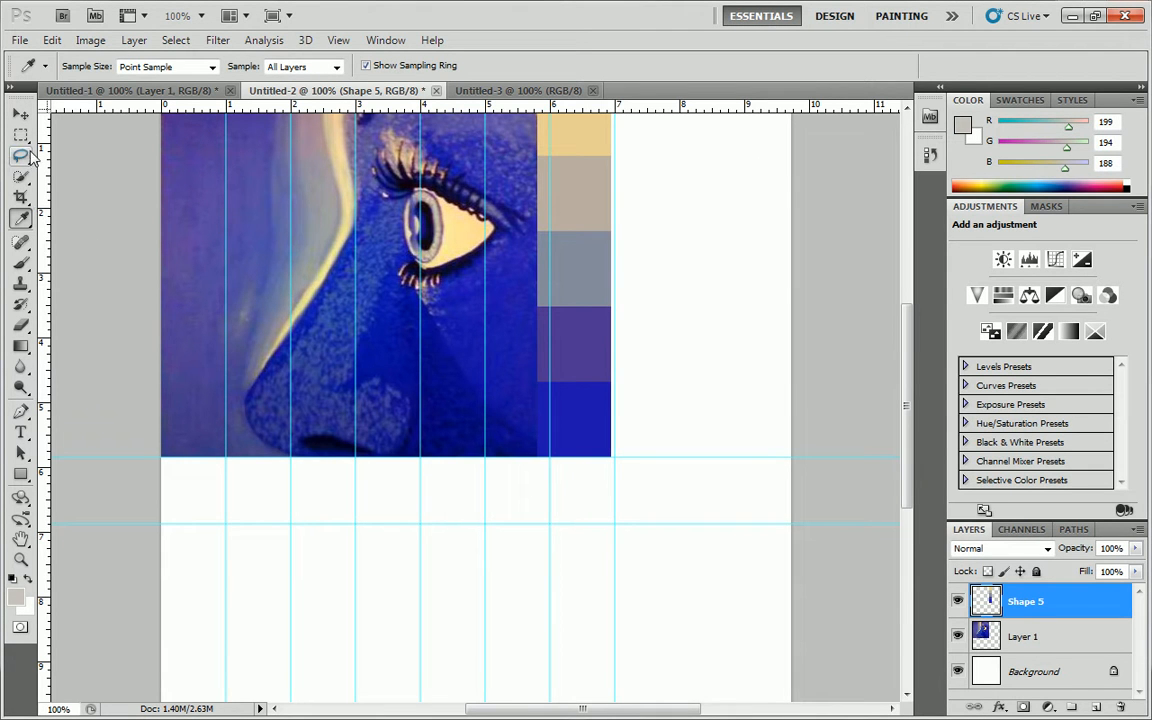
left_click(20, 474)
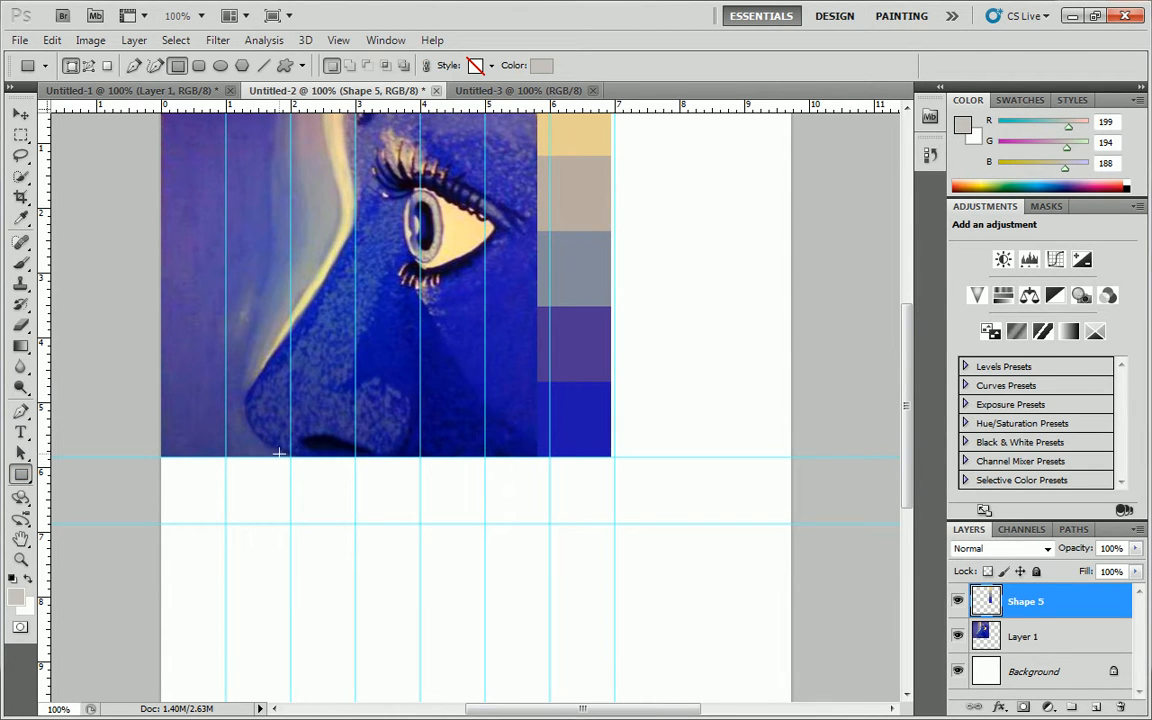
left_click_drag(291, 456, 355, 523)
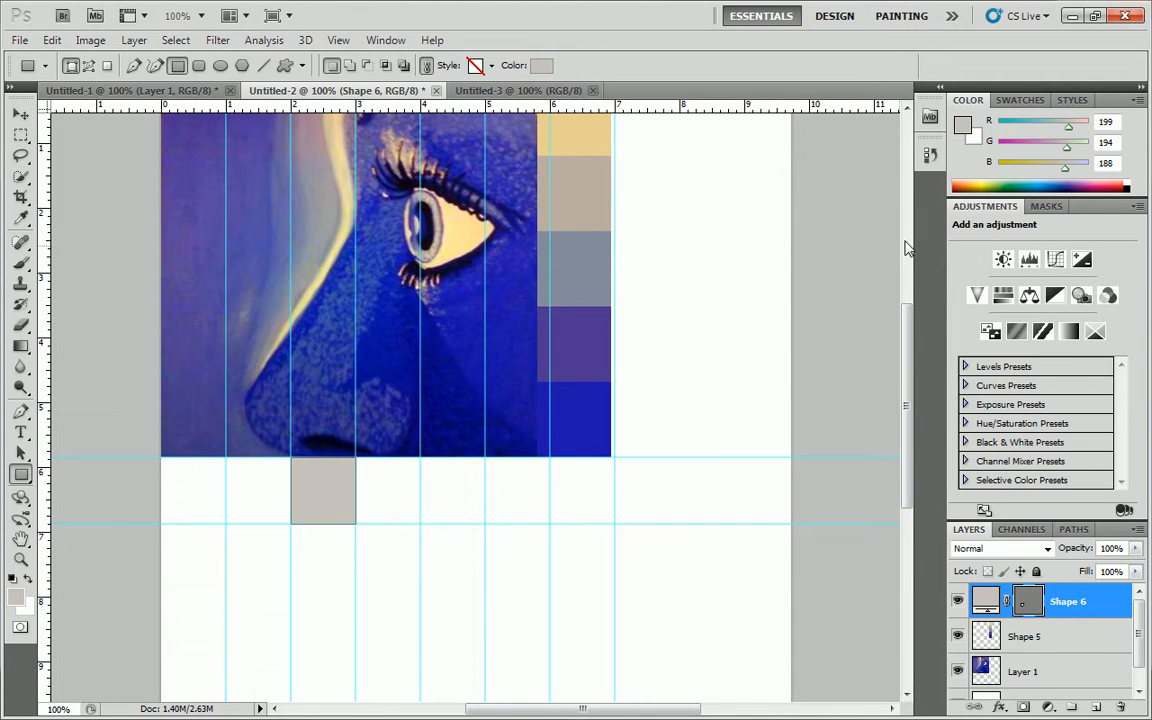
- Change the foreground colour to PANTONE Warm Gray 2 C, try a rectangle in the second guide cell and undo that rectangle
left_click(962, 118)
left_click(358, 275)
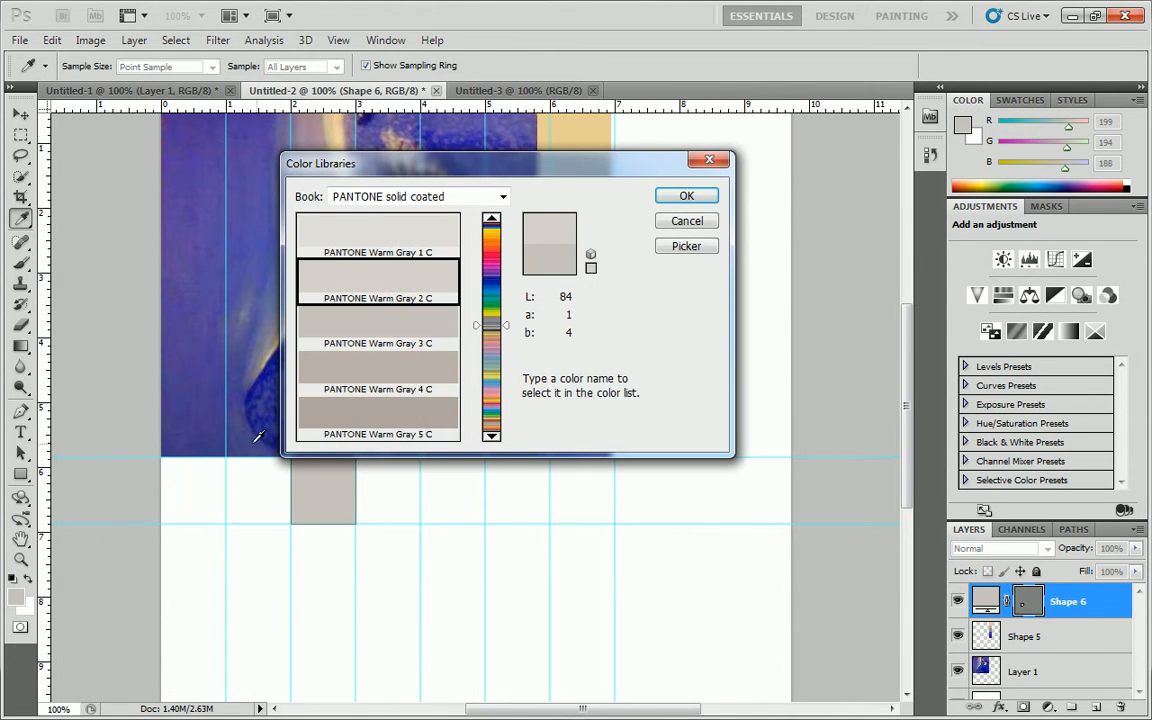
left_click(704, 192)
left_click_drag(227, 457, 291, 523)
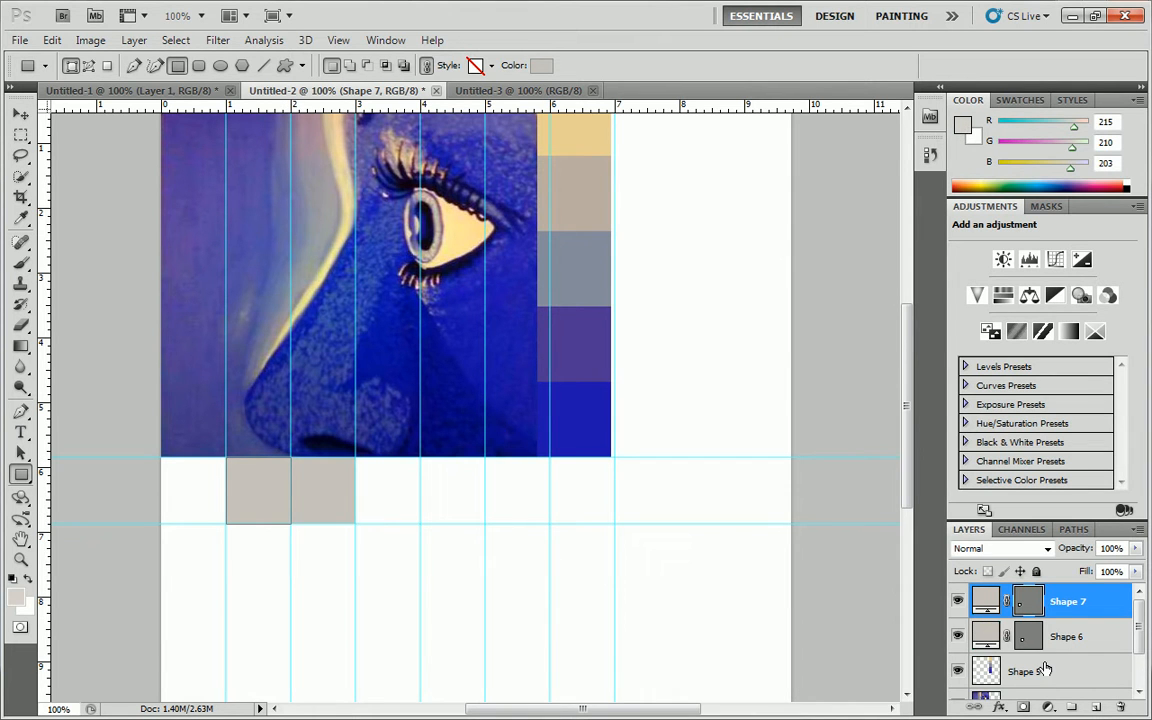
key("ctrl+z")
- Add a new layer and fill the second guide cell below the picture with a PANTONE Warm Gray 2 C rectangle shape
left_click(1097, 708)
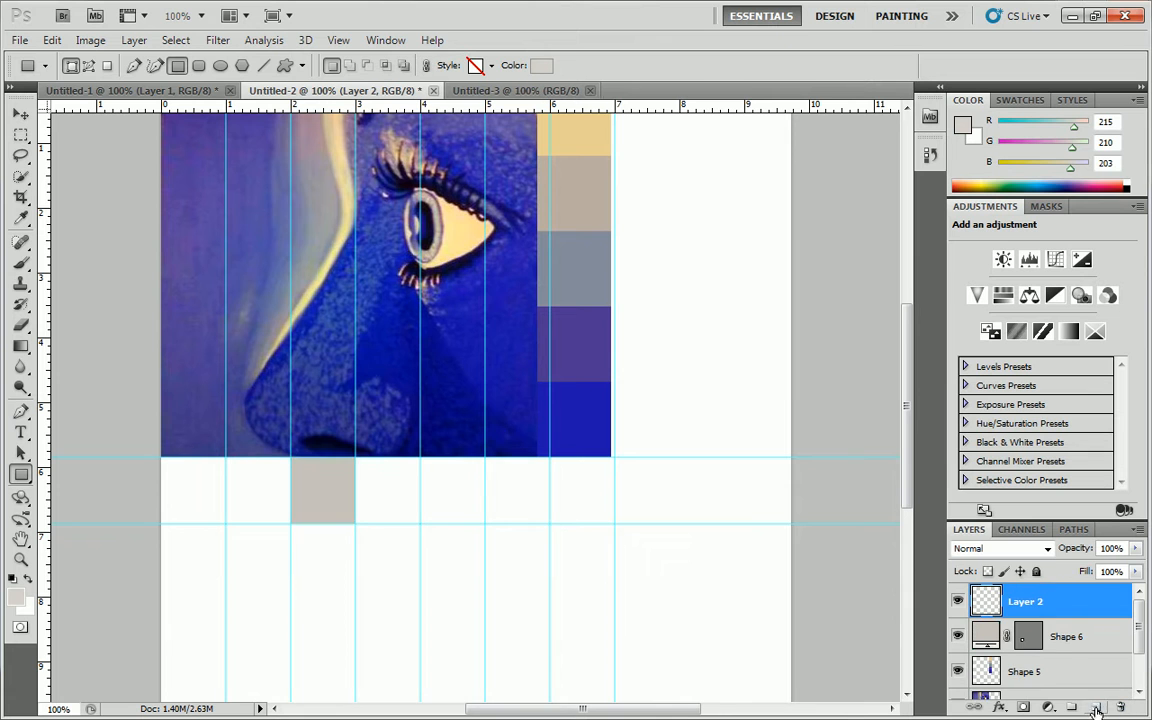
left_click(962, 125)
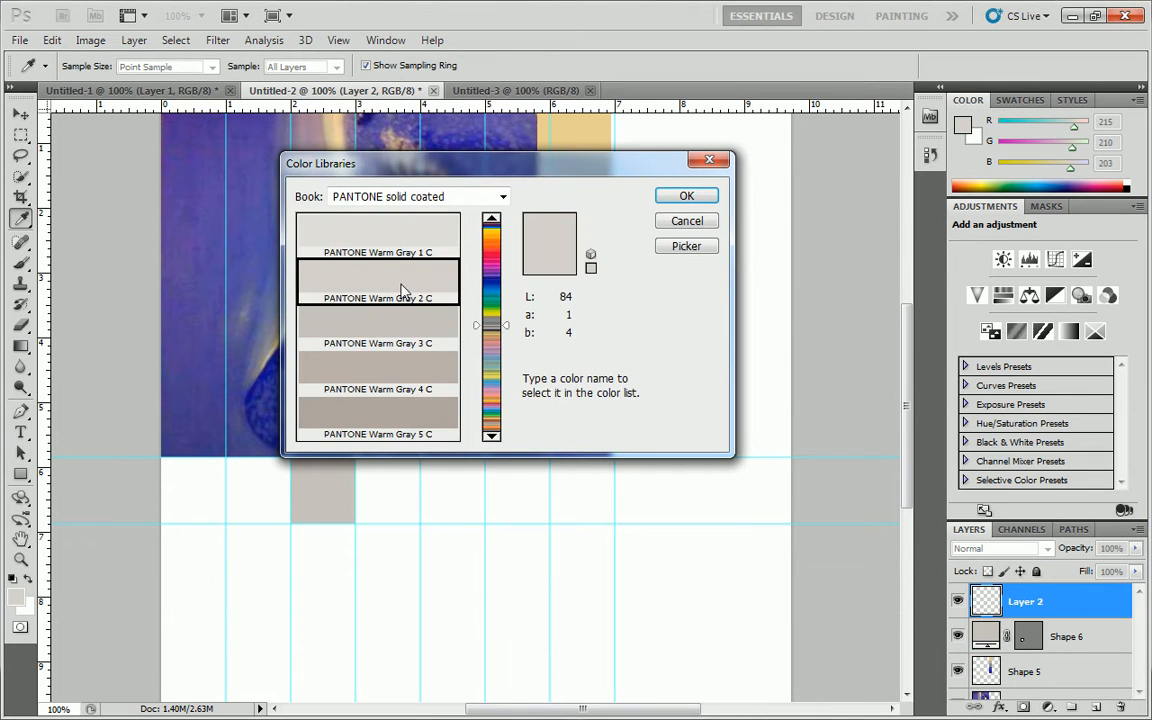
left_click(684, 198)
key("u")
left_click_drag(227, 458, 290, 522)
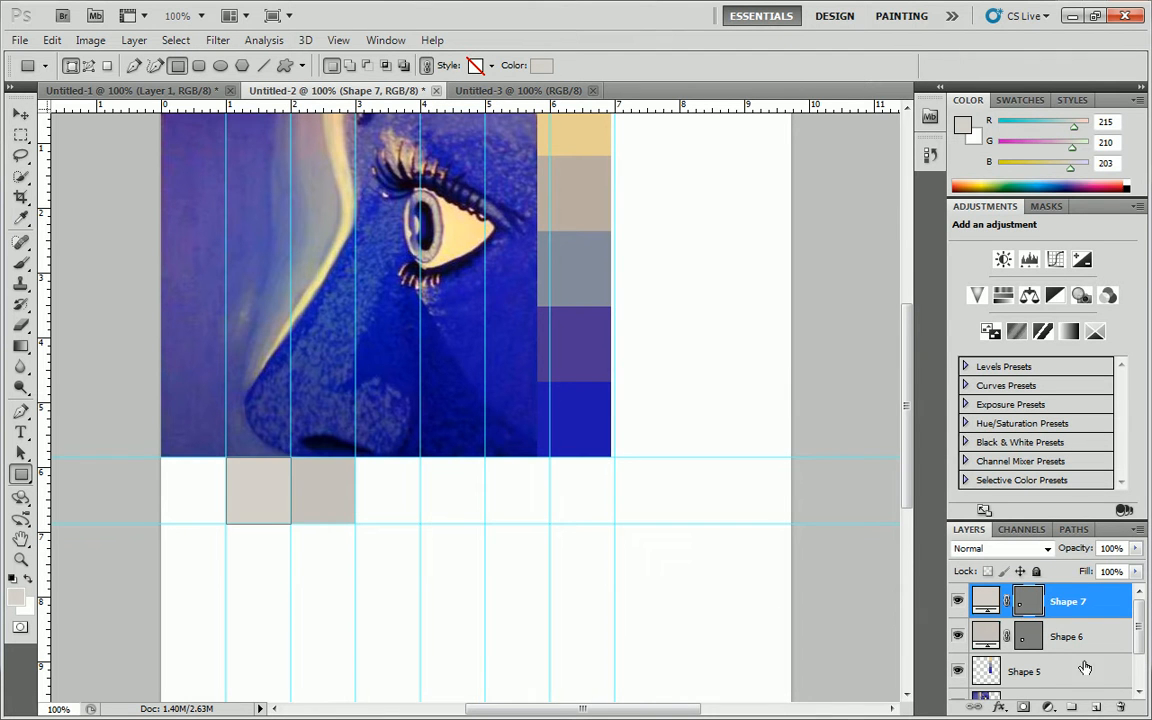
- On a new layer, fill the first guide cell below the picture with a rectangle shape in PANTONE Warm Gray 1 C
left_click(1095, 708)
left_click(961, 127)
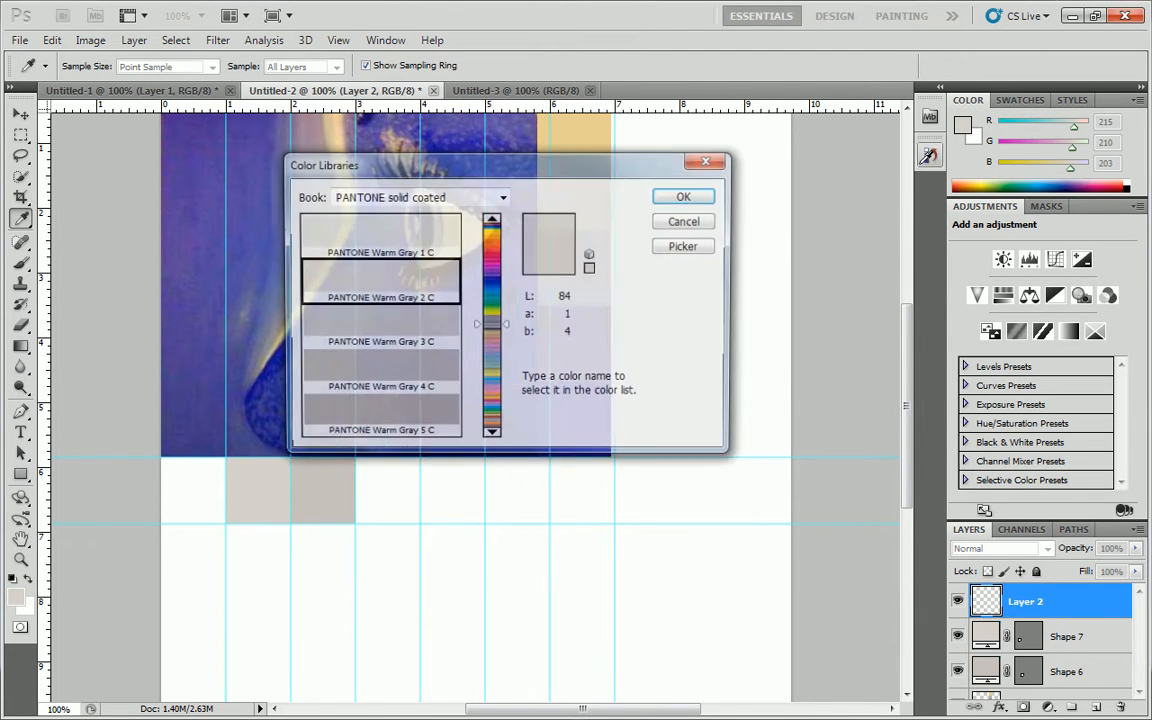
left_click(395, 240)
left_click(683, 193)
key("u")
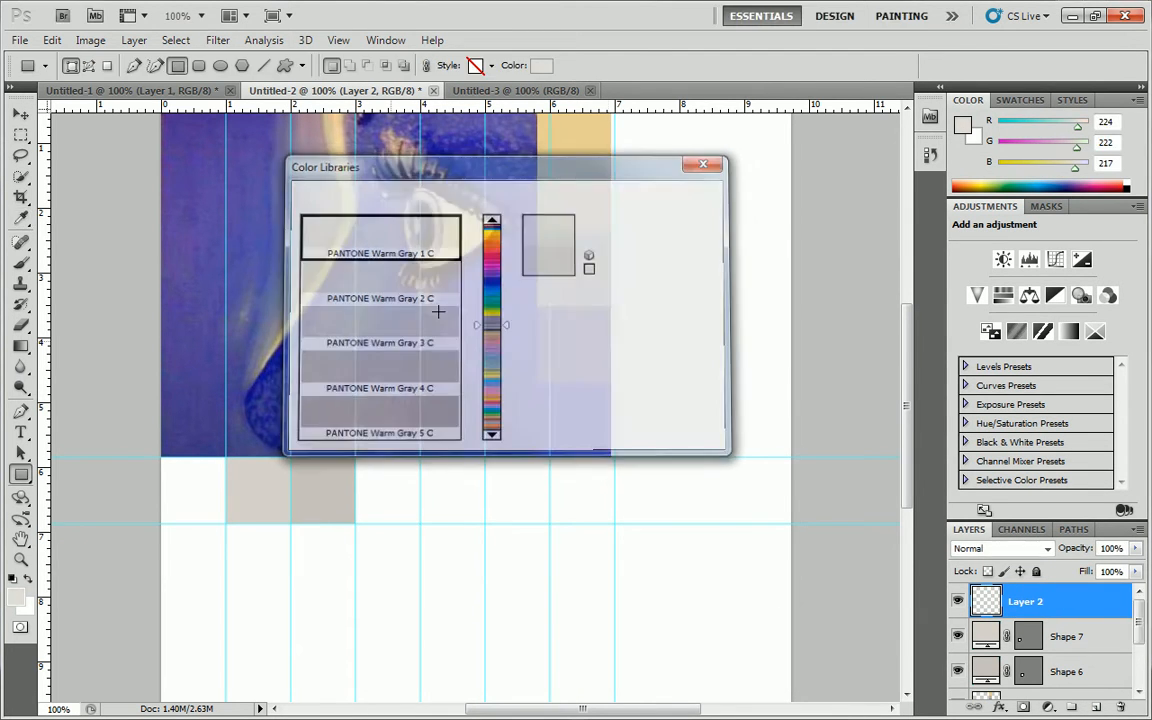
left_click_drag(161, 458, 226, 522)
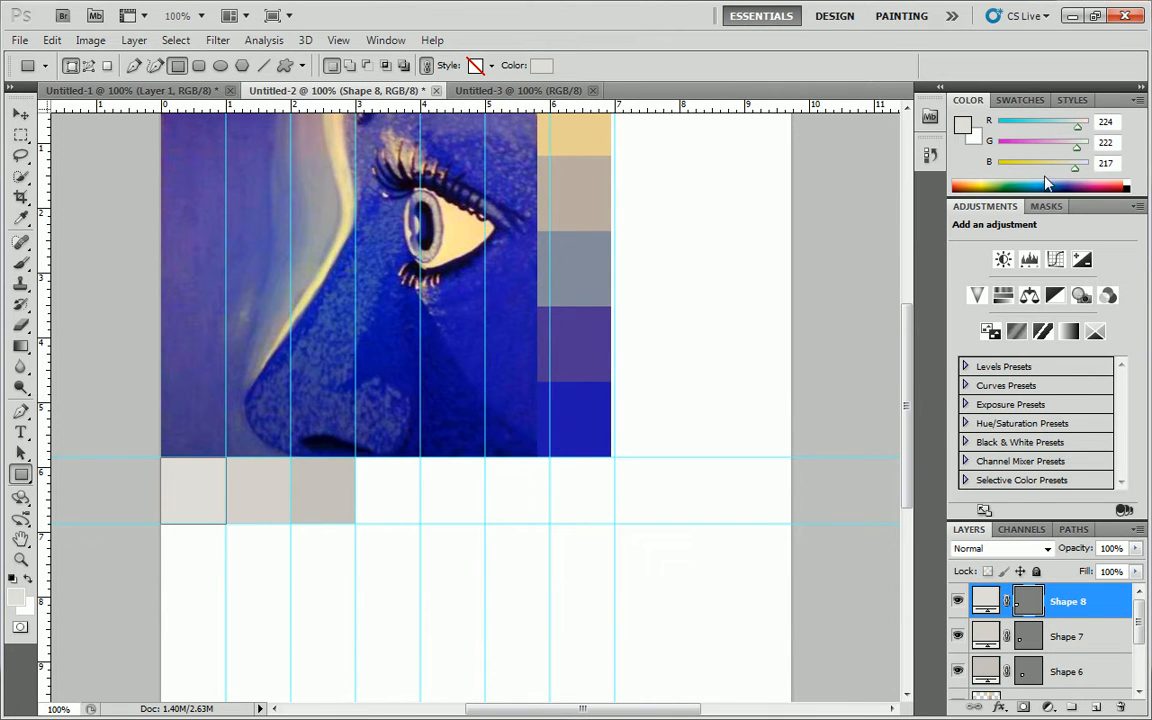
- On a new layer, fill the fourth guide cell below the picture with a rectangle shape in PANTONE Warm Gray 4 C
left_click(1096, 707)
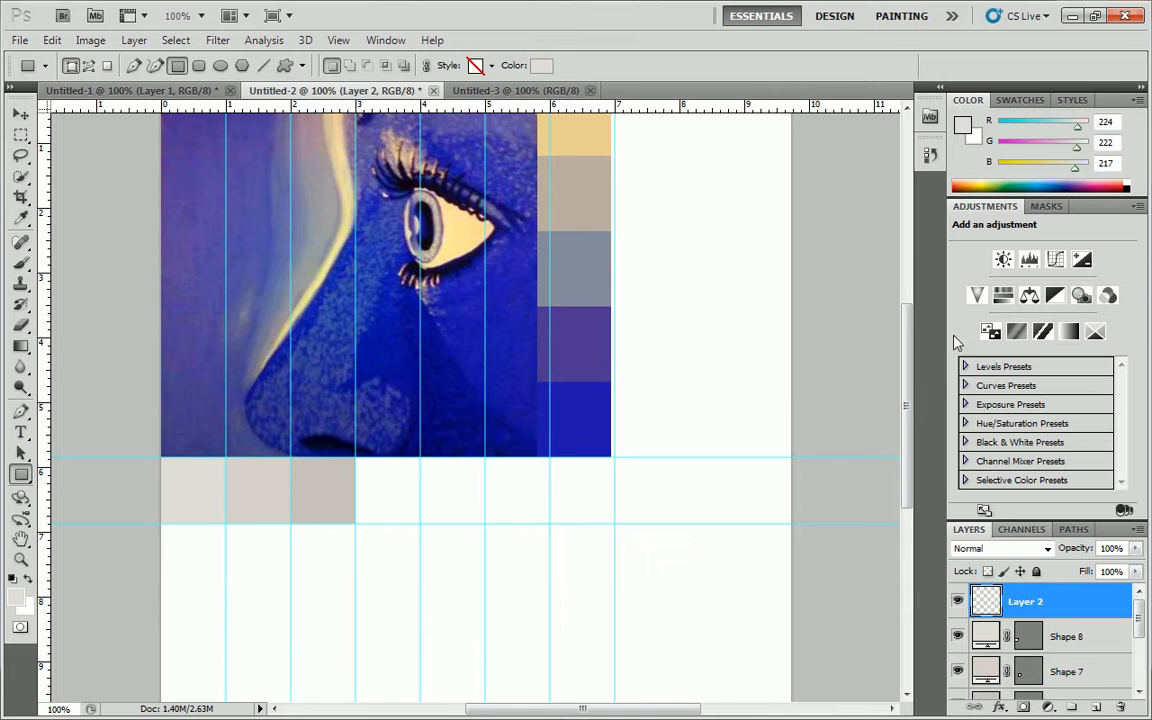
left_click(965, 130)
left_click(390, 370)
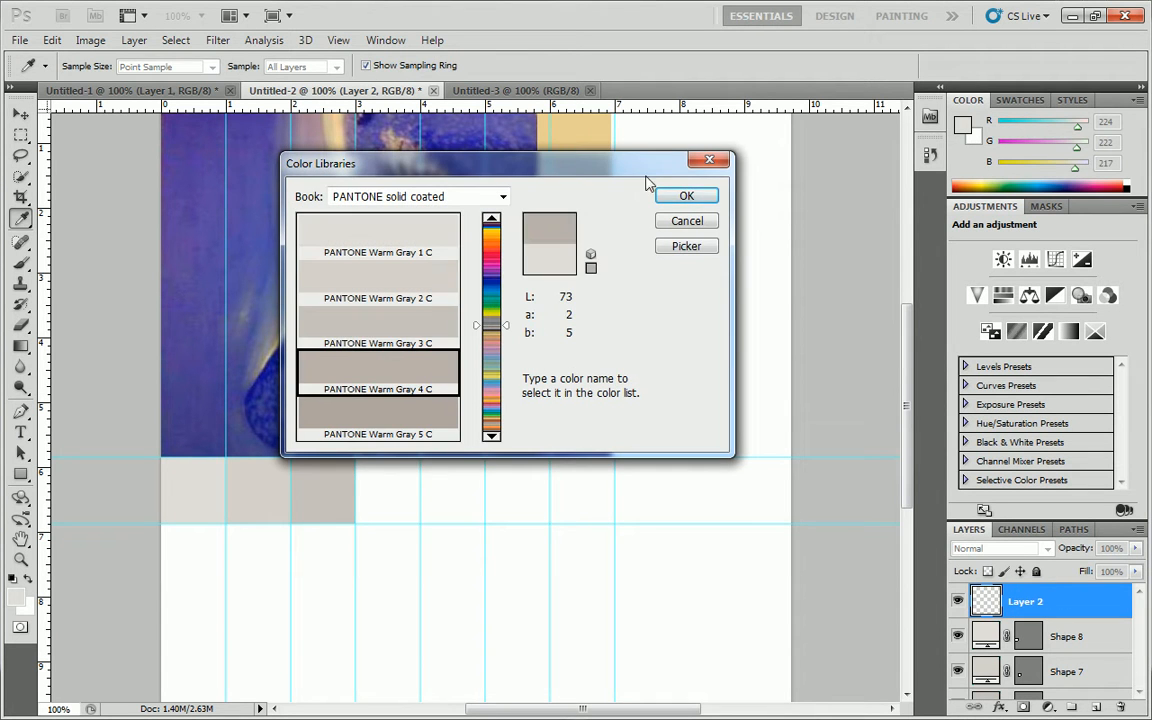
left_click(687, 198)
key("u")
left_click_drag(356, 458, 420, 523)
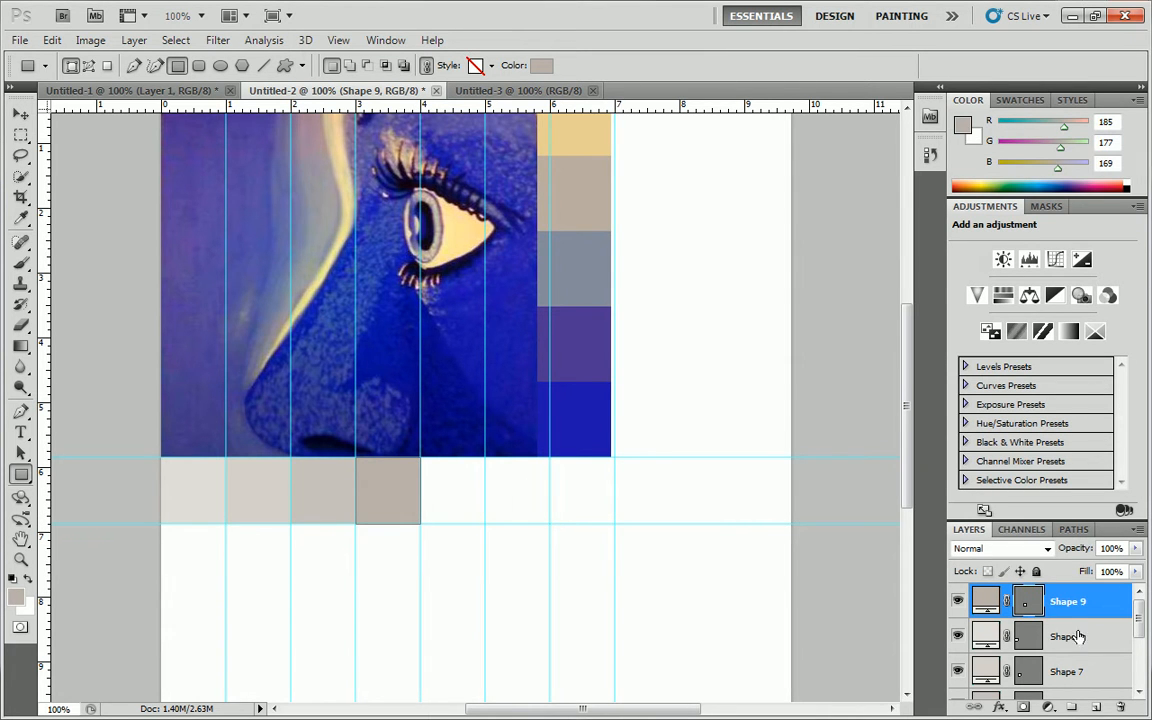
- On a new layer, fill the fifth guide cell below the picture with a rectangle shape in PANTONE Warm Gray 5 C
left_click(1097, 707)
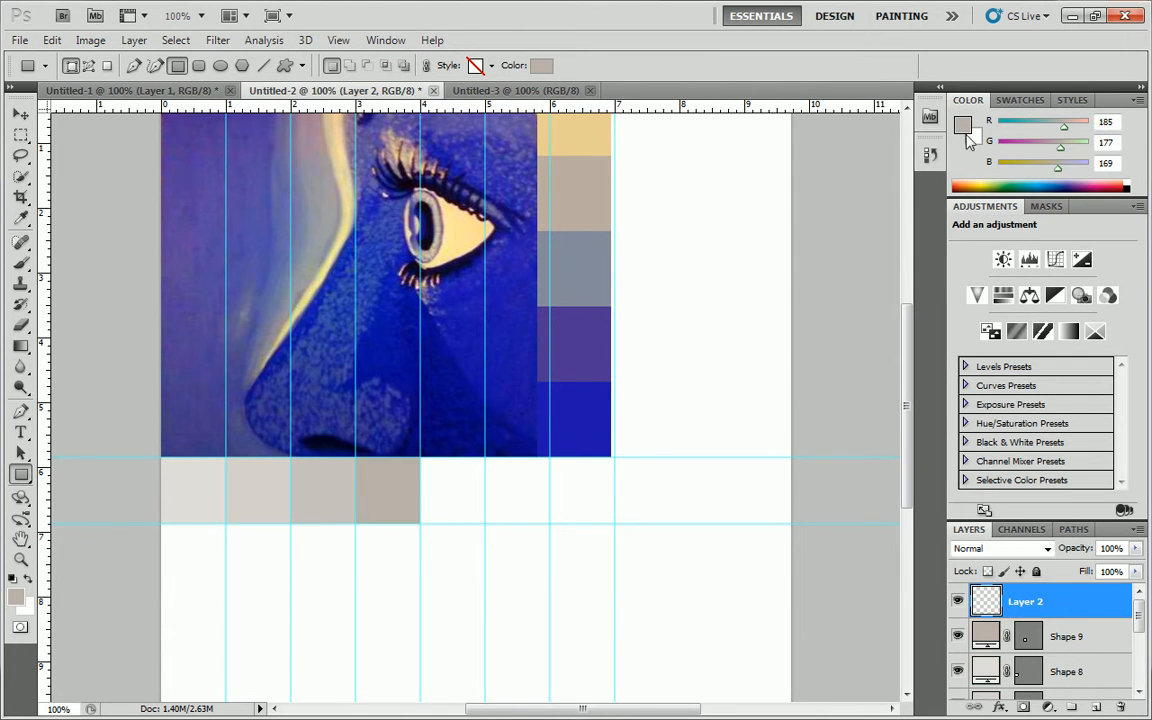
left_click(963, 124)
key("Down")
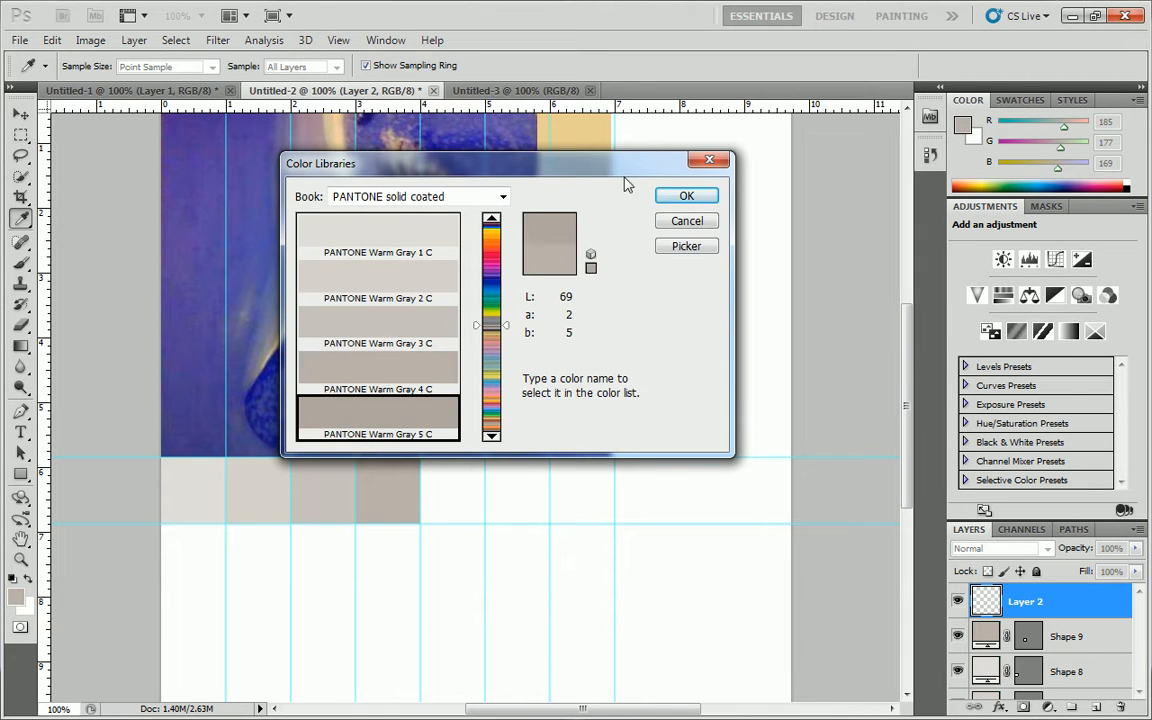
key("Return")
left_click_drag(420, 457, 486, 524)
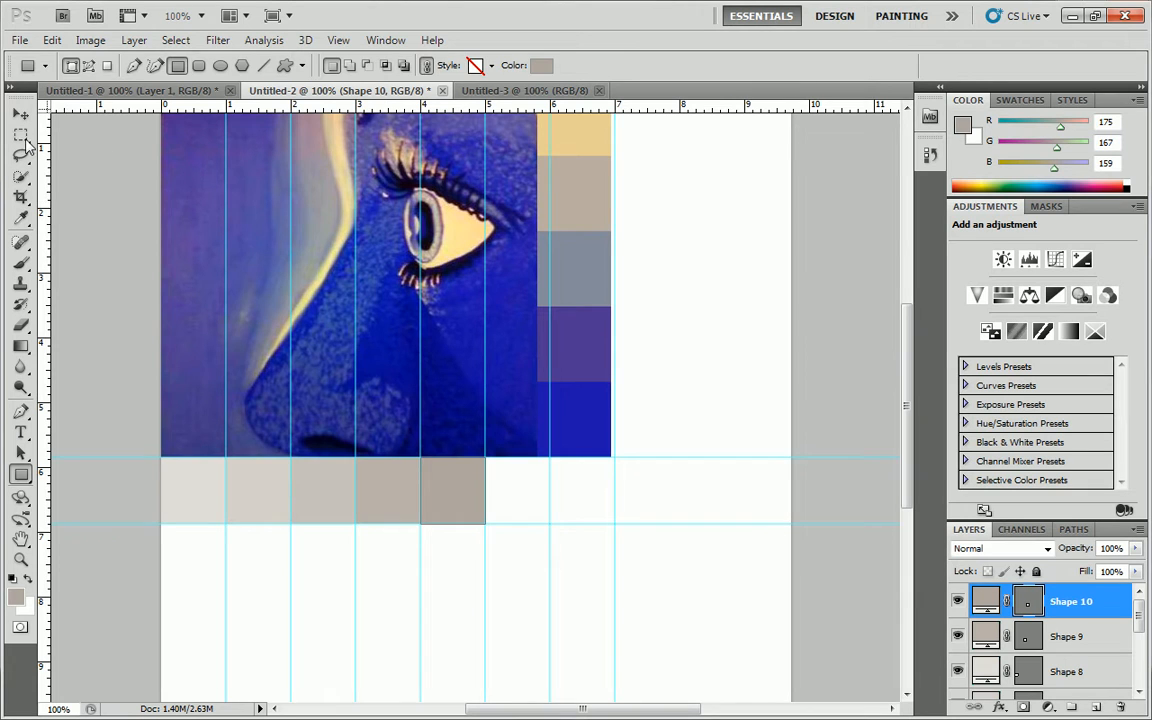
- Add another empty layer and switch the foreground colour's library book to TRUMATCH
key("m")
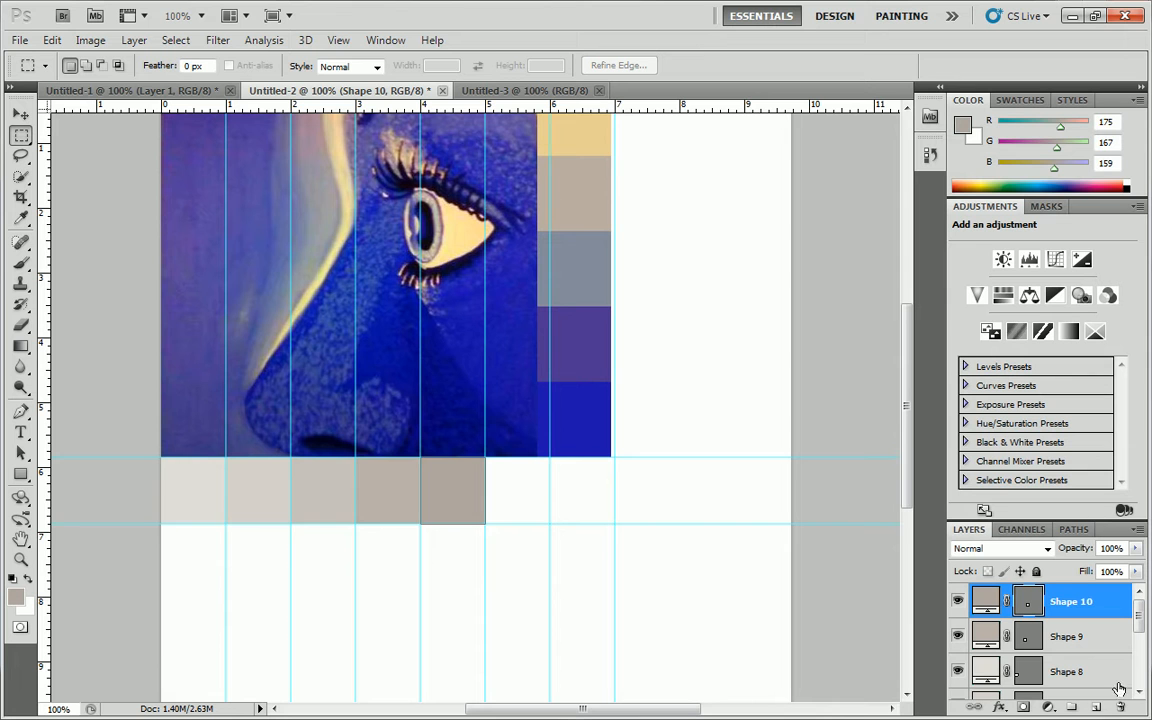
left_click(1096, 707)
left_click(962, 125)
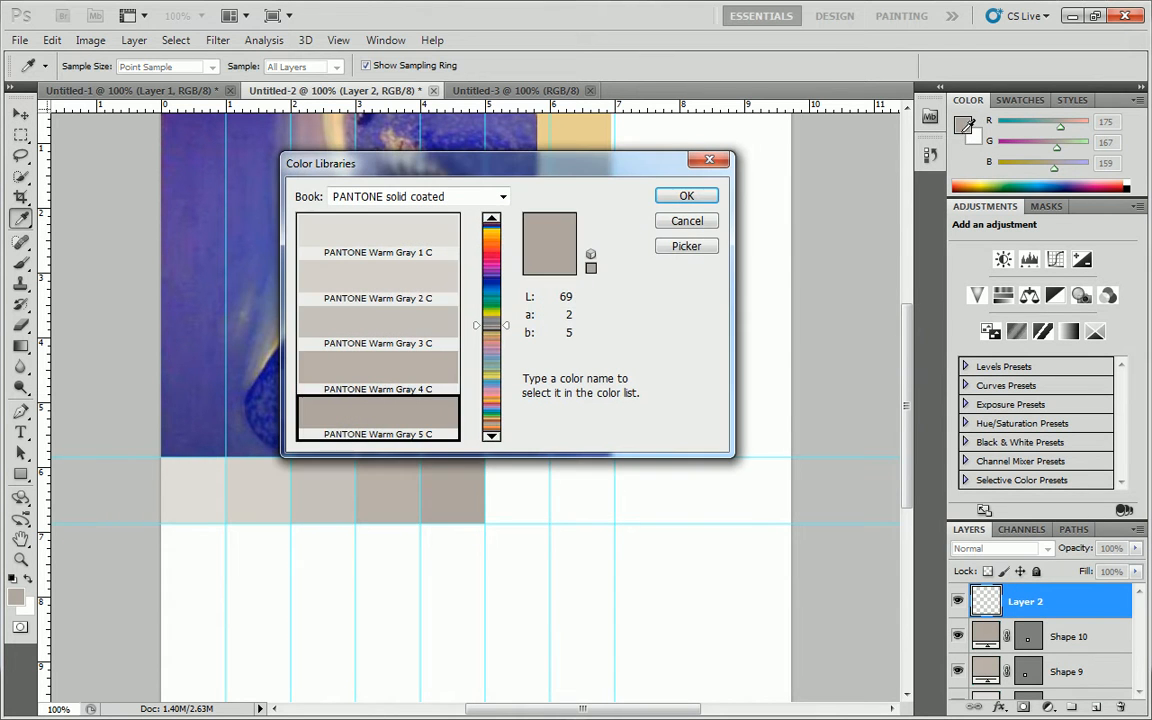
left_click(430, 278)
left_click(430, 225)
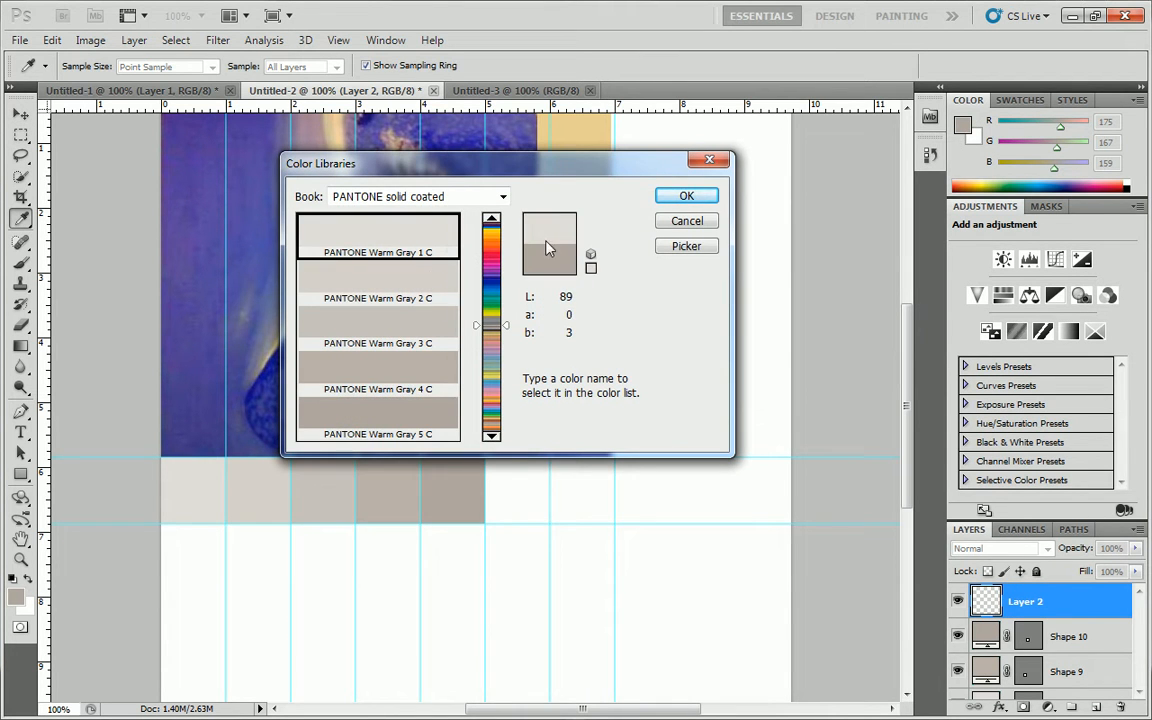
left_click(502, 196)
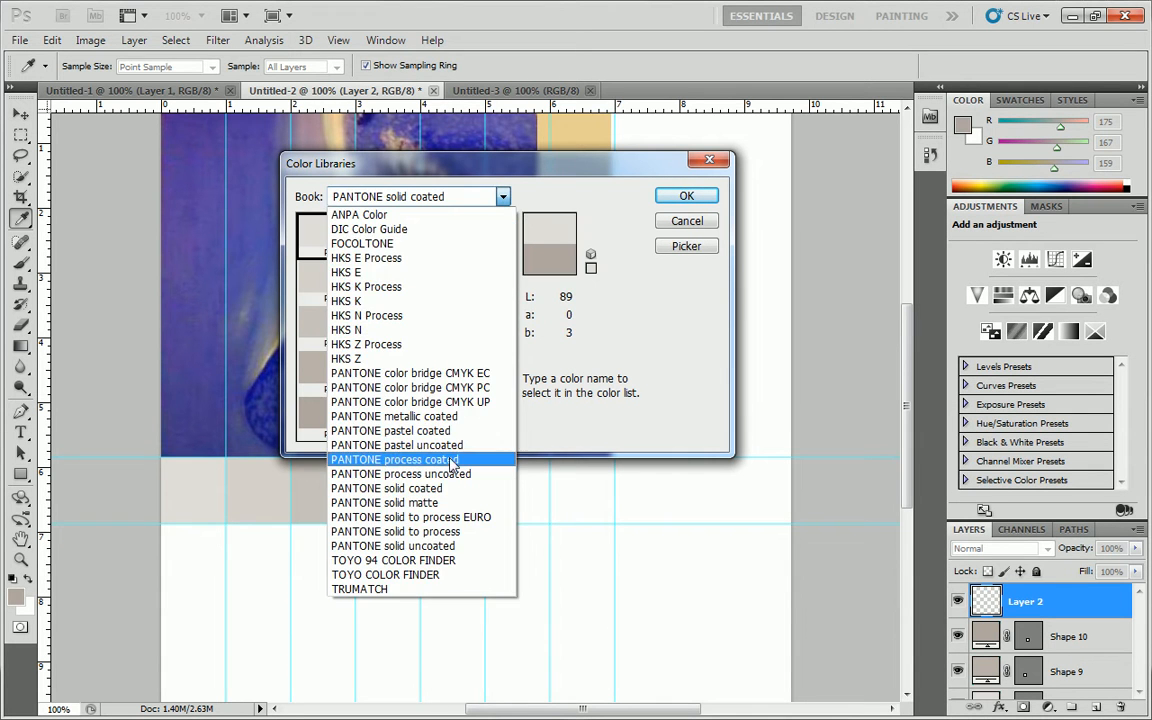
left_click(440, 430)
left_click(502, 196)
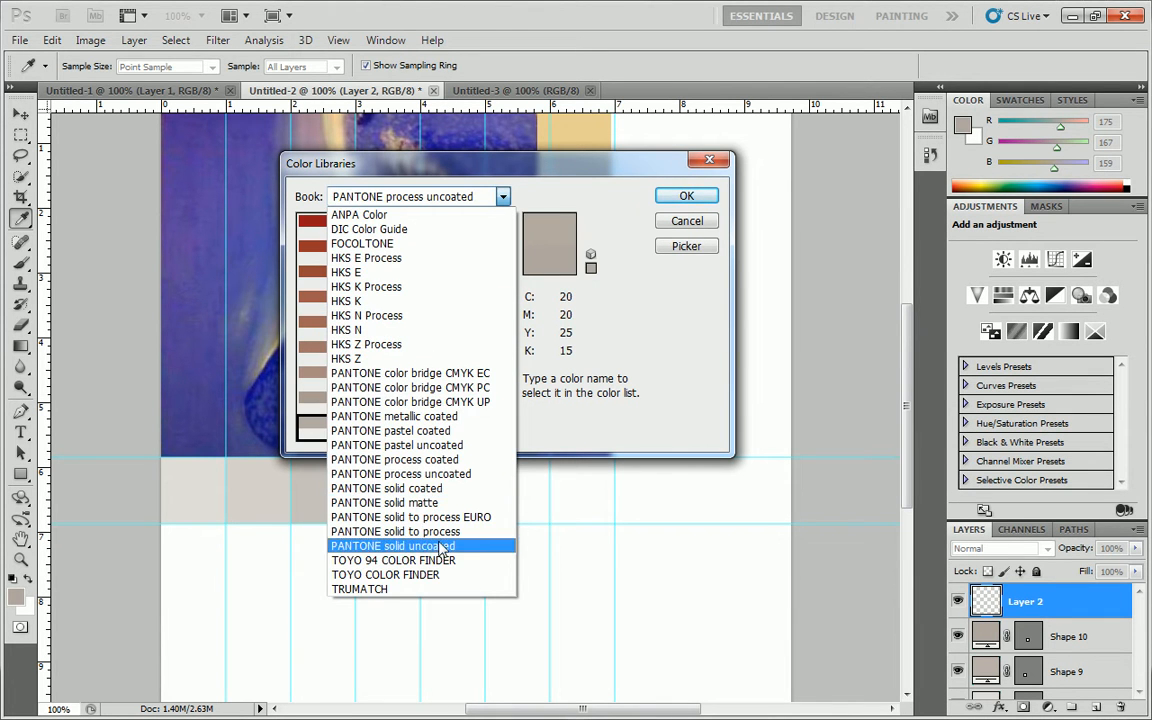
left_click(400, 589)
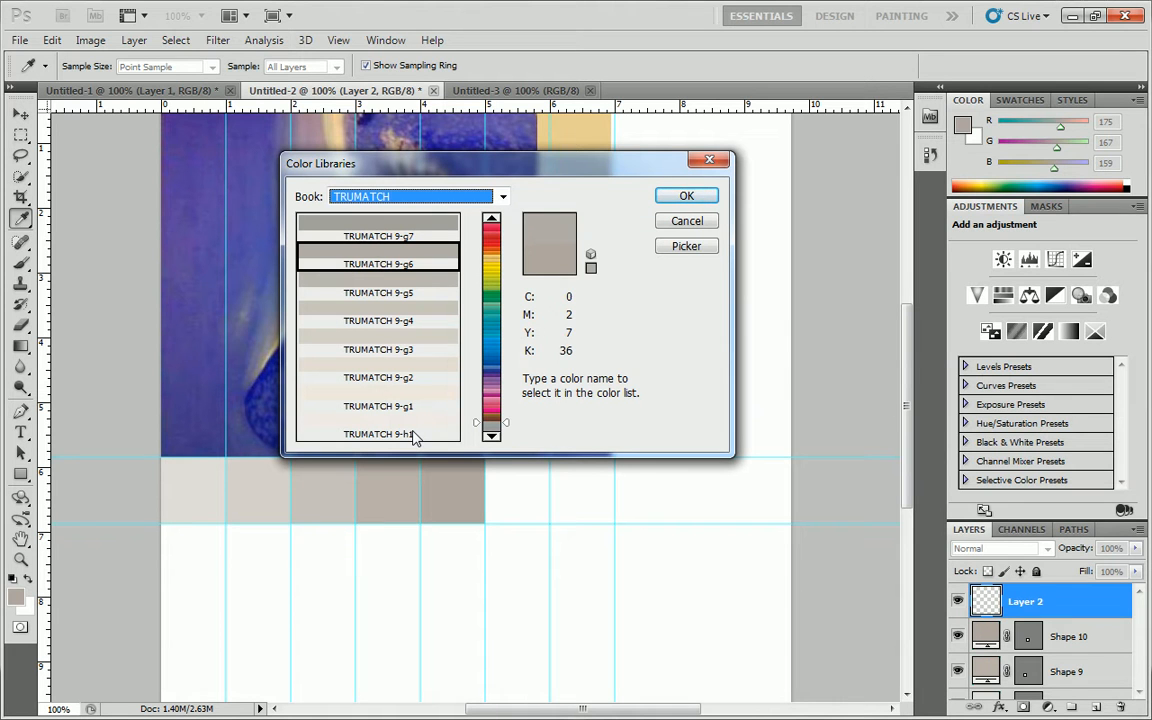
- Browse the grey, brown and pink shades in the TRUMATCH book
left_click(398, 372)
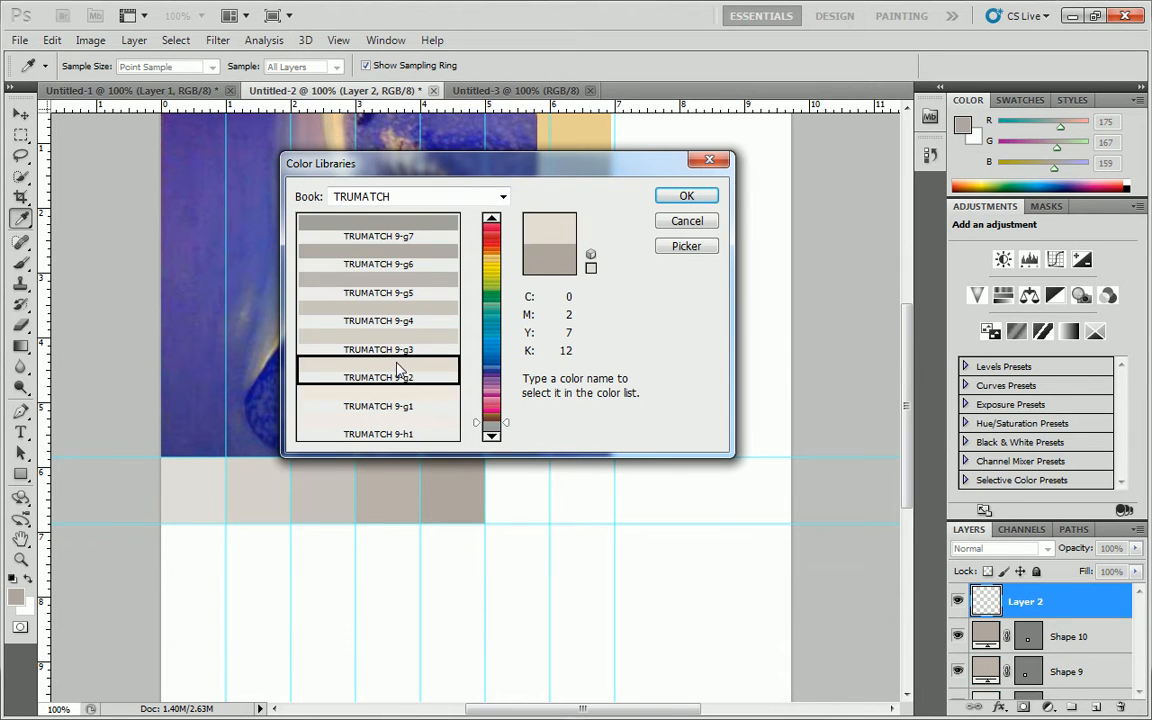
left_click(445, 427)
left_click_drag(506, 423, 507, 426)
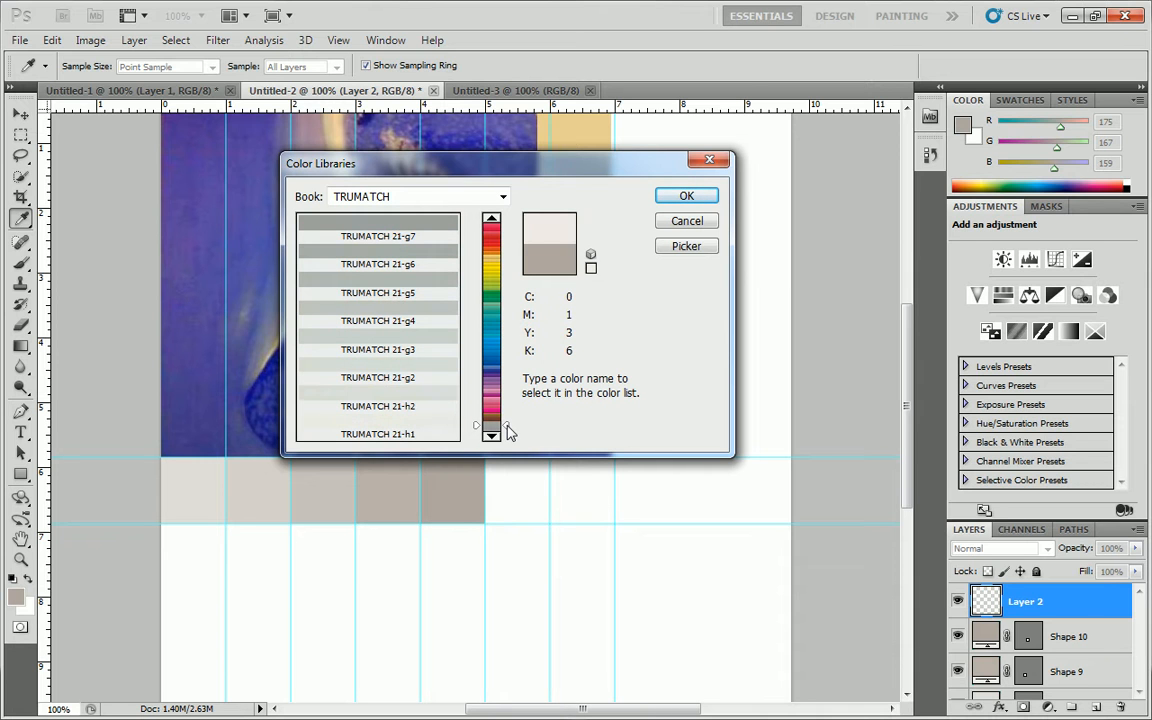
left_click(490, 436)
left_click(489, 439)
left_click(491, 220)
left_click(491, 220)
left_click(491, 220)
left_click(491, 220)
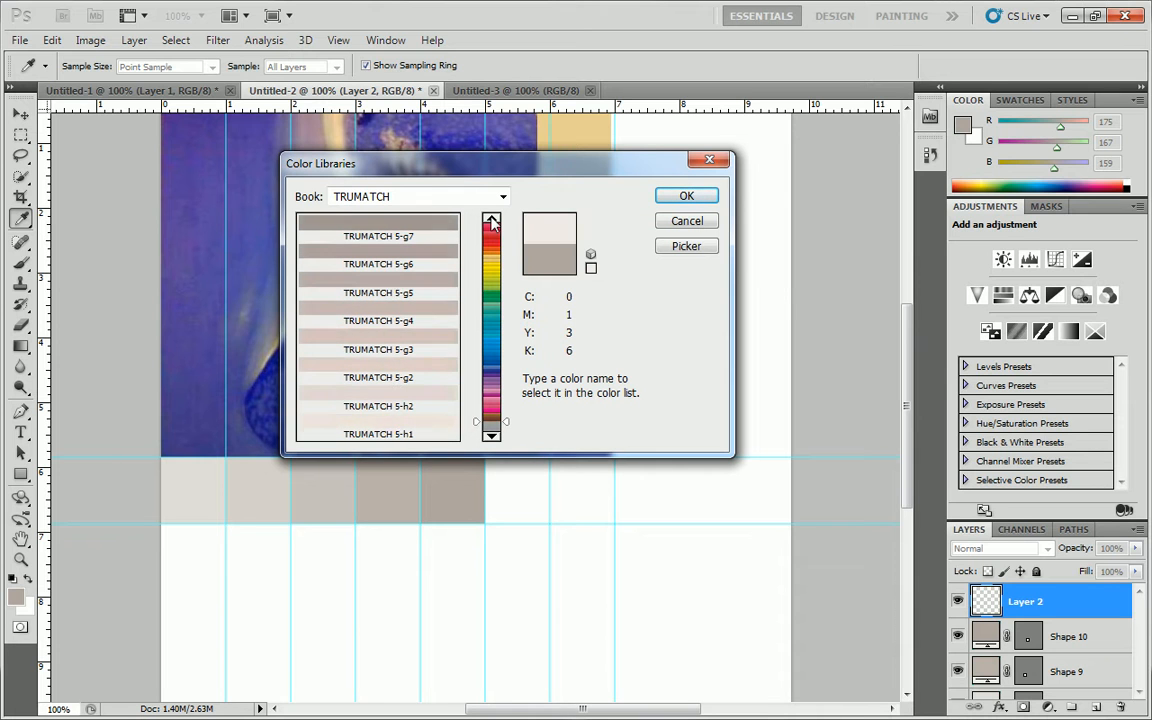
left_click(491, 220)
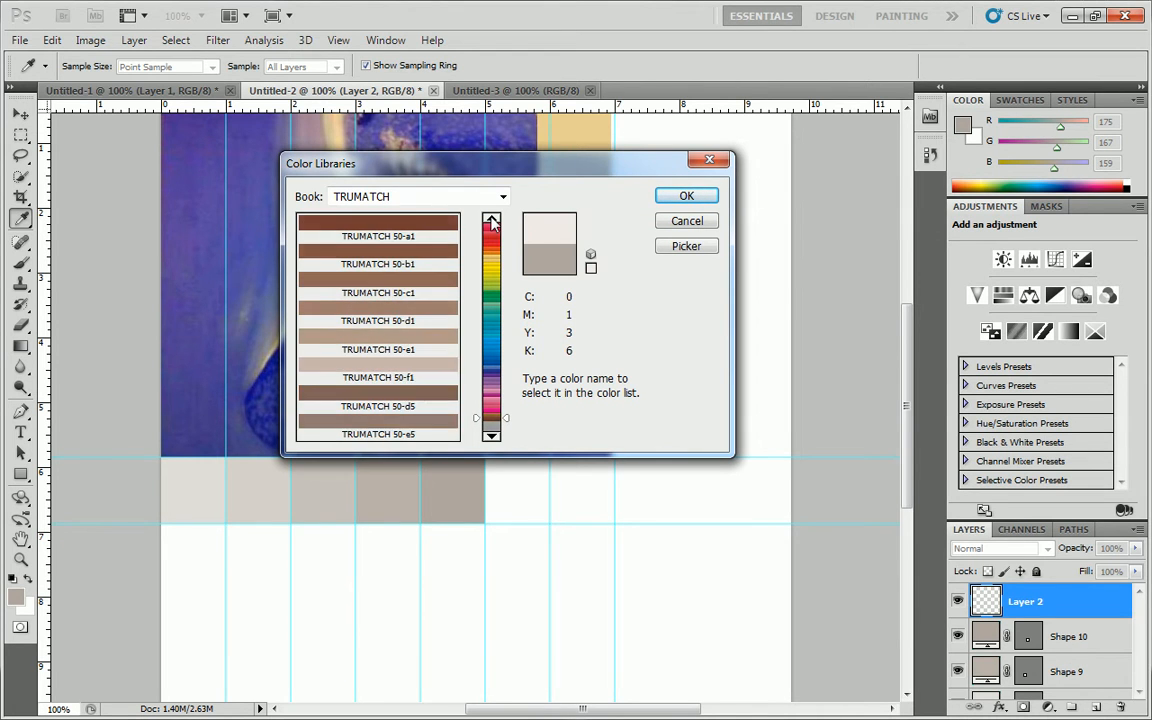
left_click(491, 220)
left_click(491, 220)
left_click(491, 220)
left_click(491, 220)
left_click(491, 220)
left_click(491, 220)
left_click(491, 220)
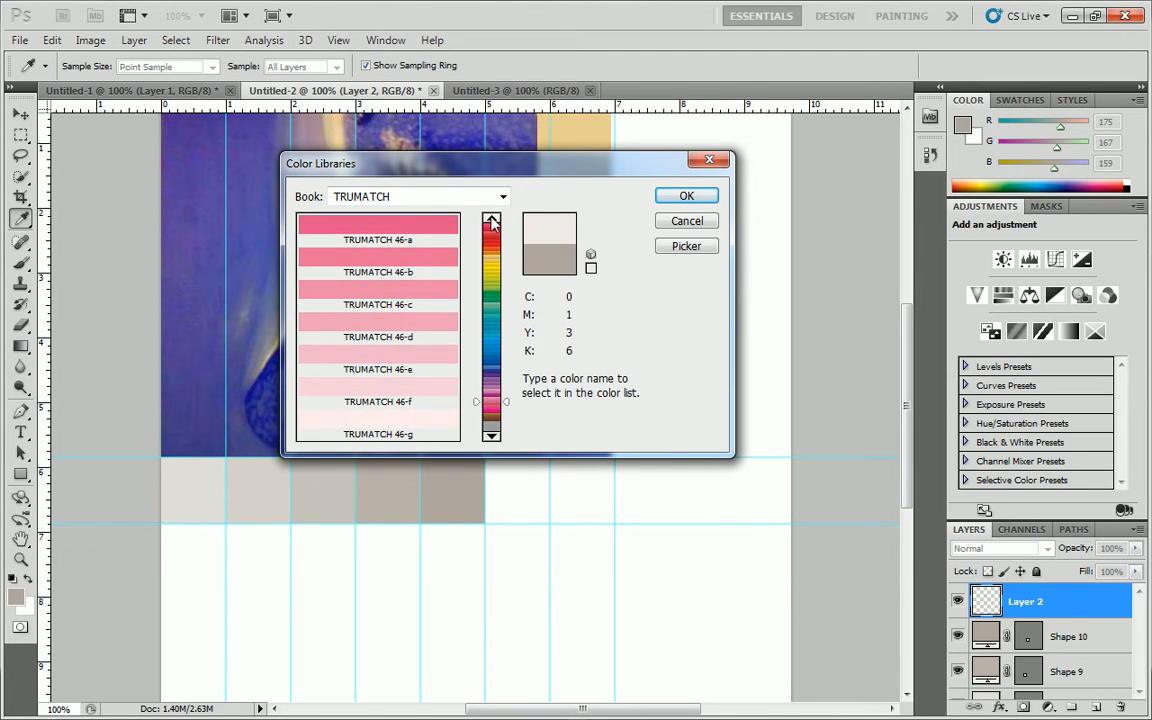
- Find the bluish greys in the TRUMATCH book and set the foreground colour to TRUMATCH 37-g1
left_click(511, 346)
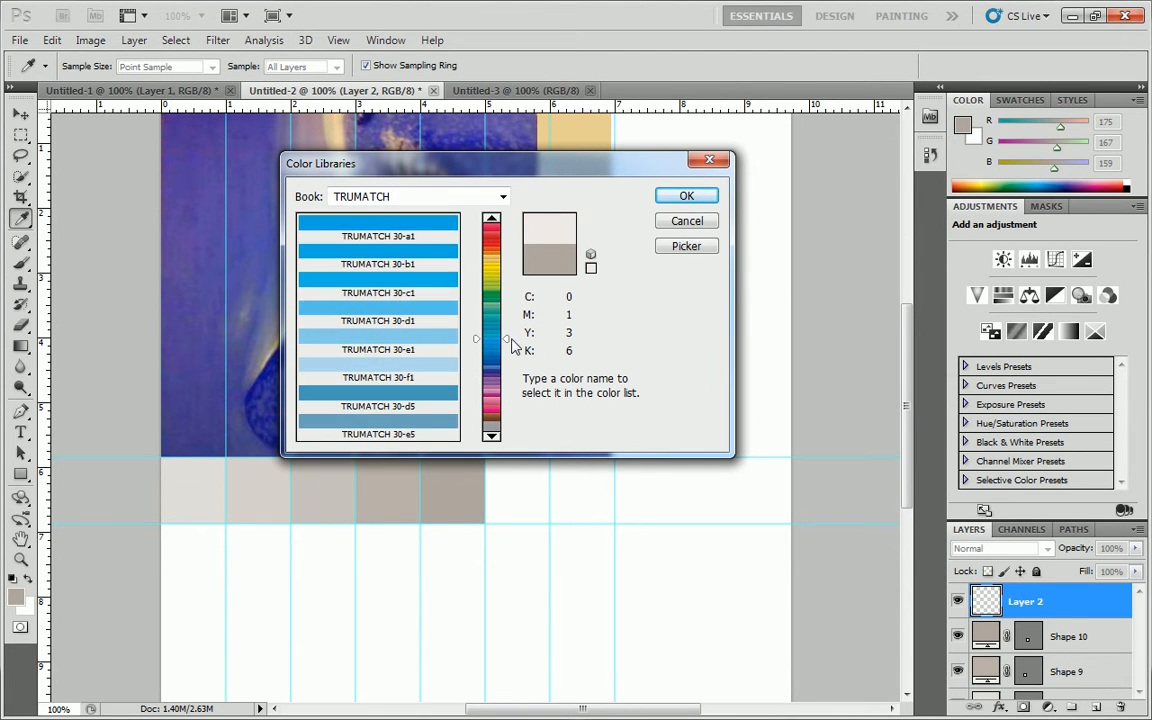
left_click(506, 431)
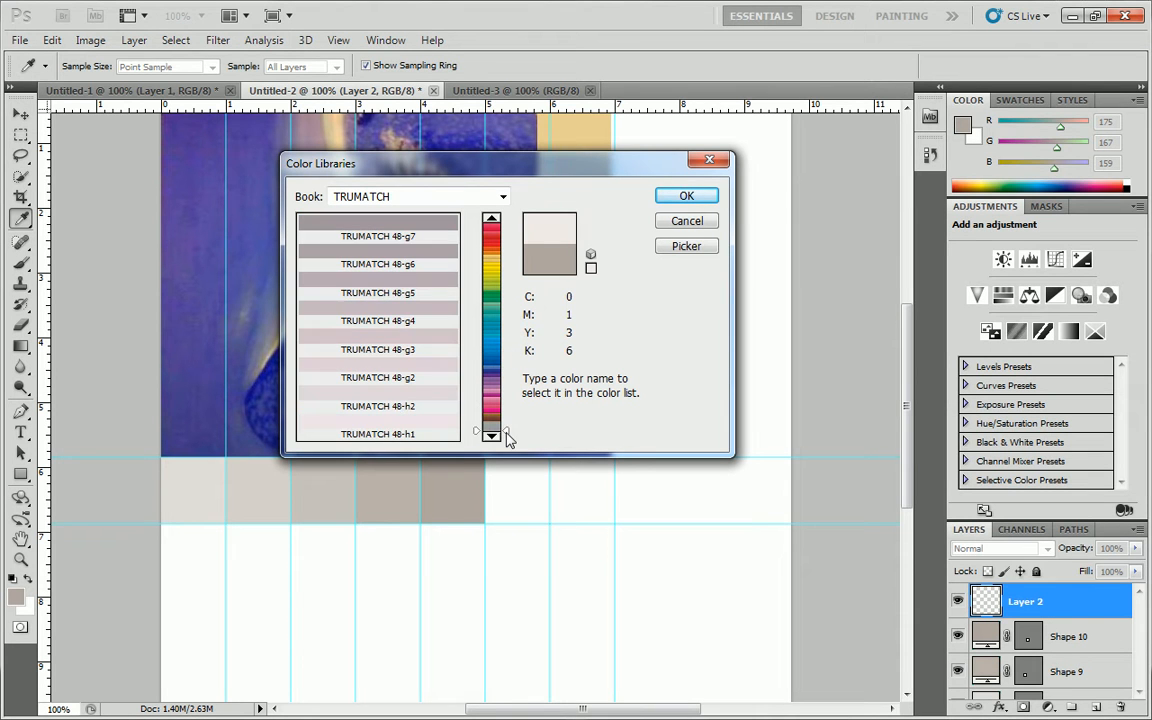
left_click(506, 430)
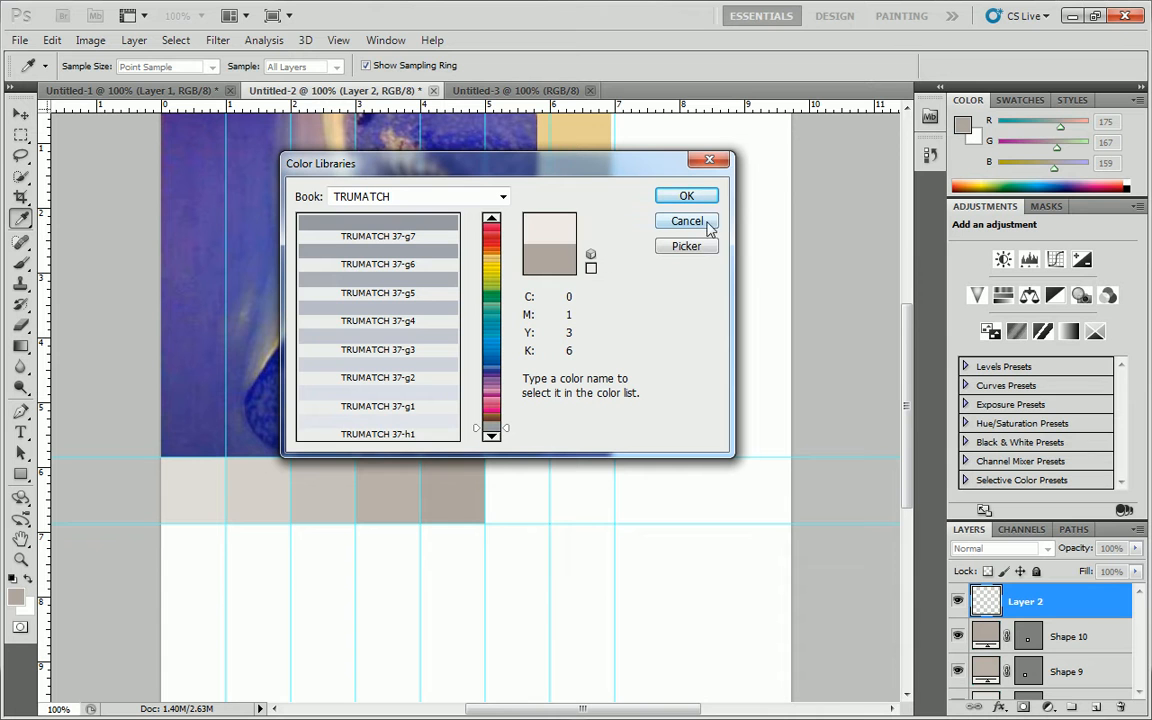
left_click(378, 355)
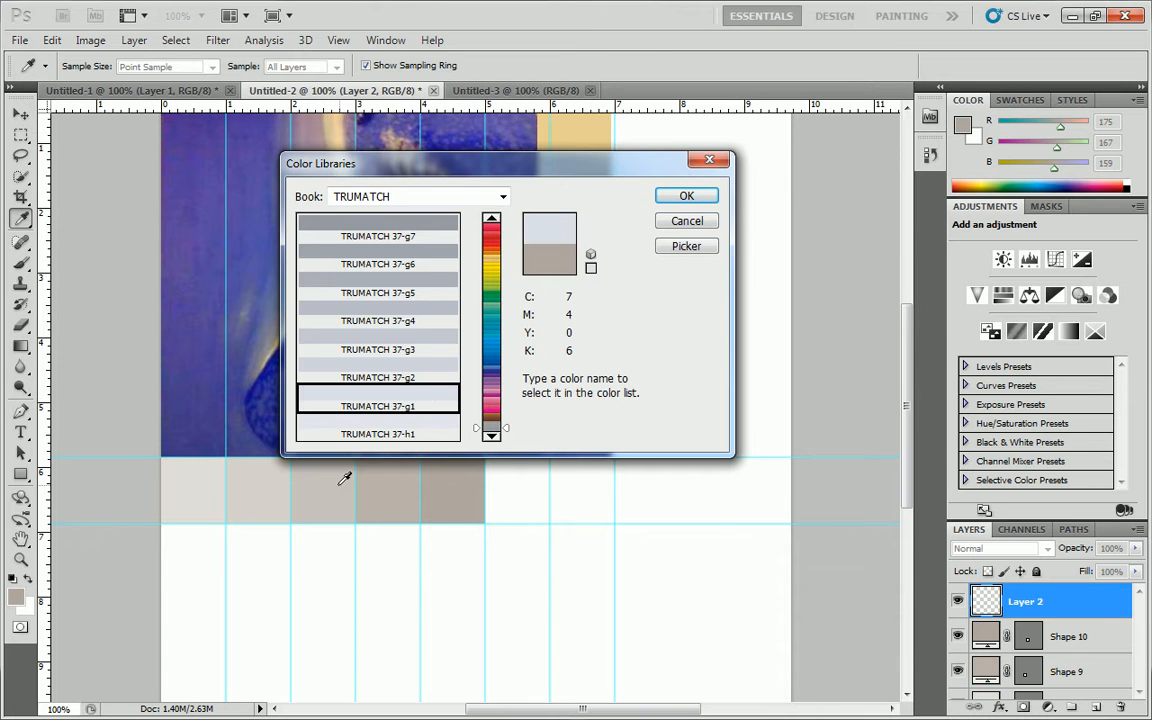
left_click(686, 196)
key("m")
left_click_drag(162, 523, 231, 585)
left_click(204, 541)
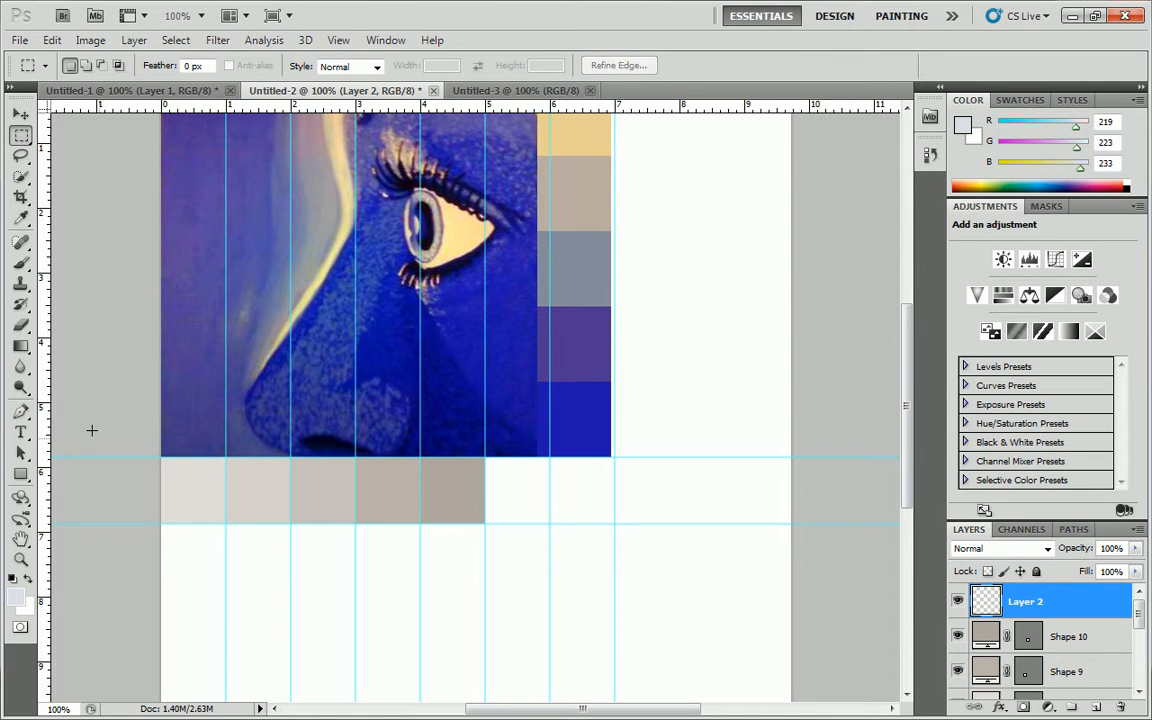
- Set the foreground colour to TRUMATCH 37-h1 from the colour library
left_click(21, 475)
left_click(964, 126)
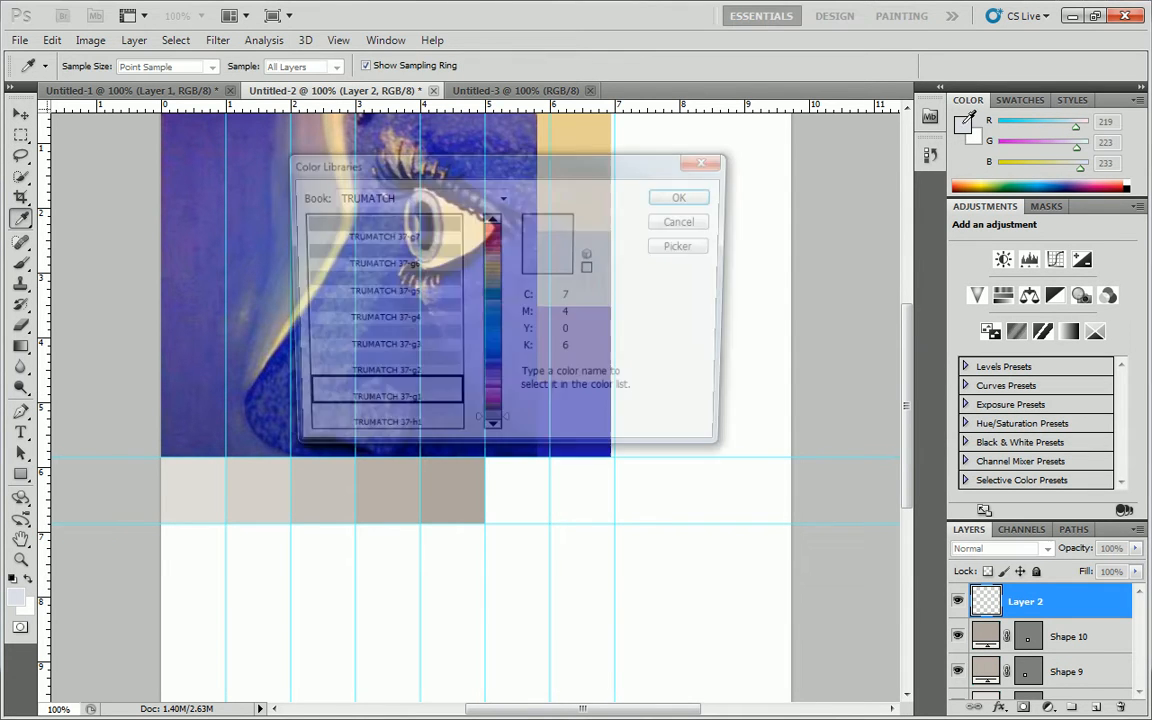
left_click(407, 429)
left_click(687, 197)
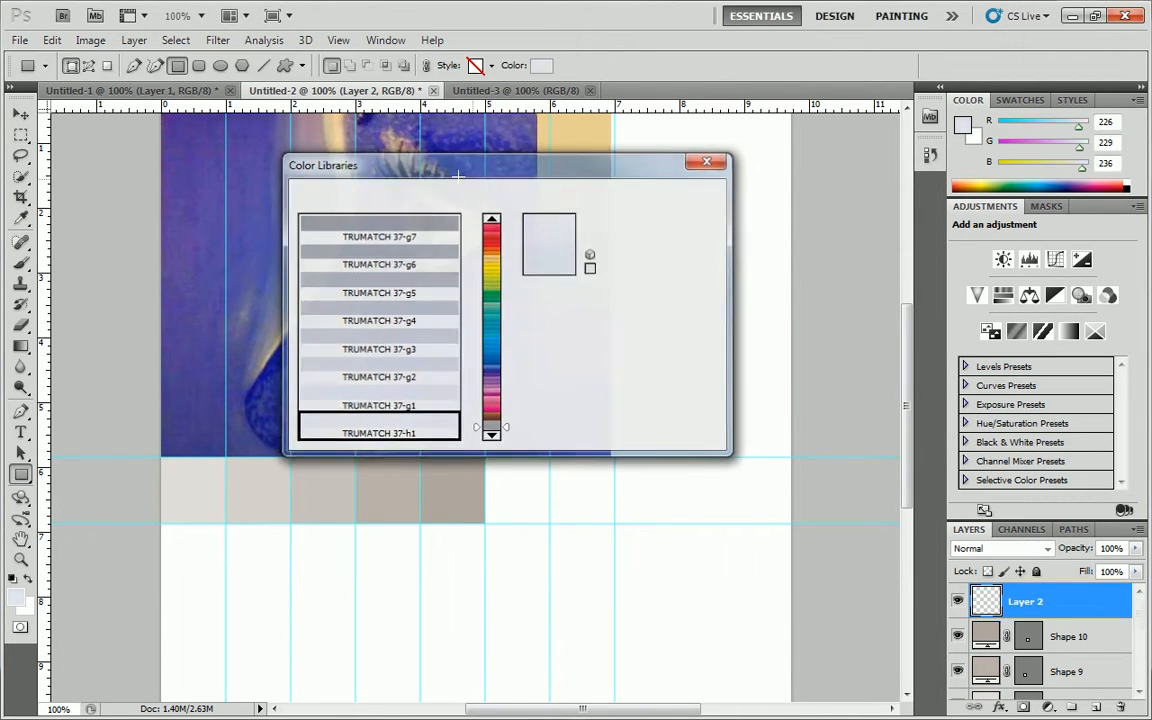
- Add a horizontal guide one cell below the grey swatch row and fill the new row's first cell with a rectangle shape
left_click_drag(254, 113, 189, 588)
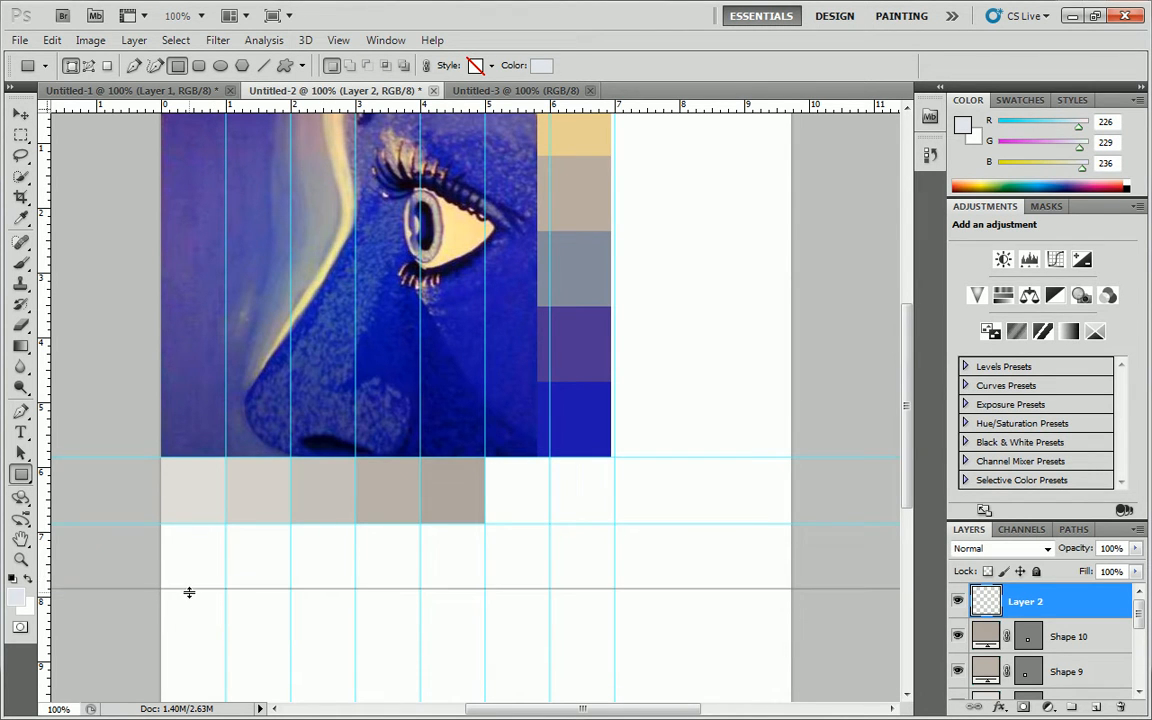
left_click_drag(160, 524, 226, 588)
left_click(20, 135)
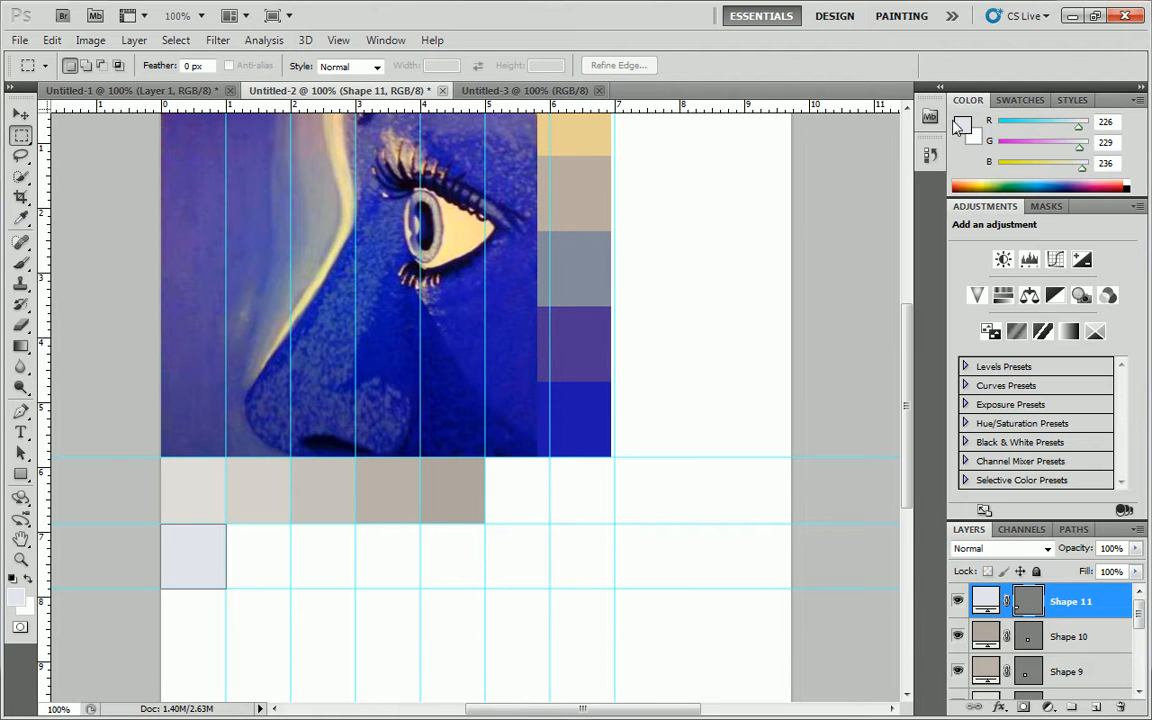
- On a new layer, fill the second cell of the second row with a rectangle shape in TRUMATCH 37-g1
left_click(1097, 706)
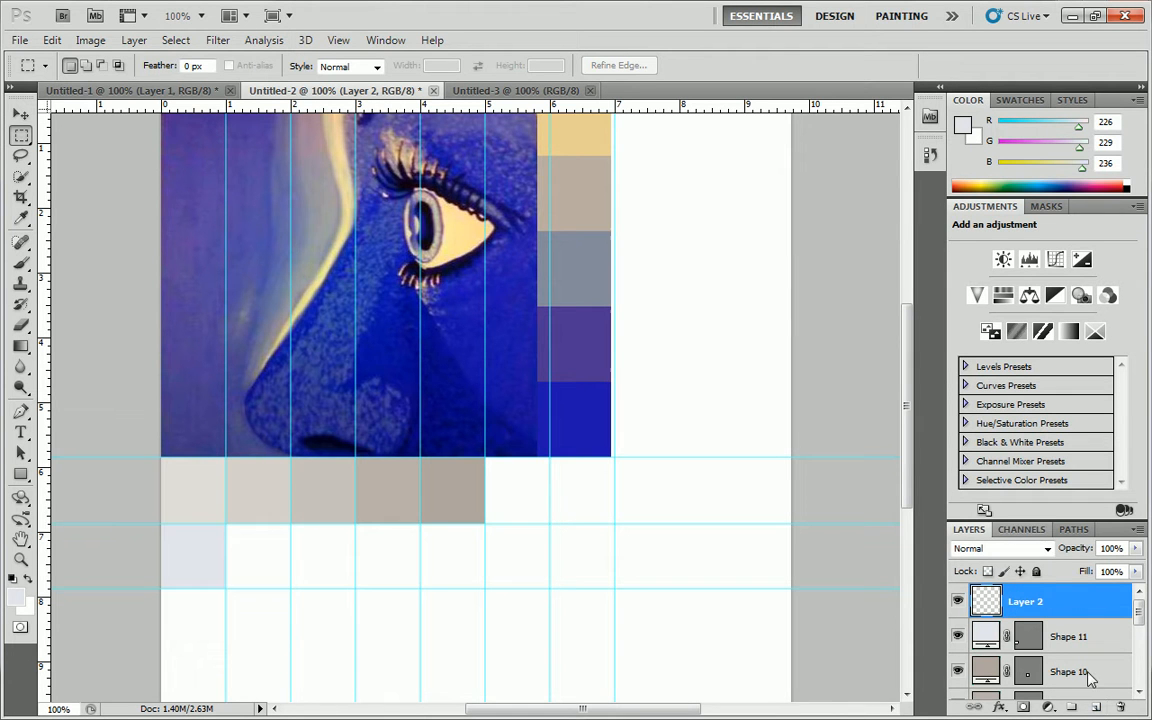
left_click(964, 126)
left_click(362, 345)
left_click(363, 356)
left_click(684, 196)
left_click_drag(227, 524, 293, 592)
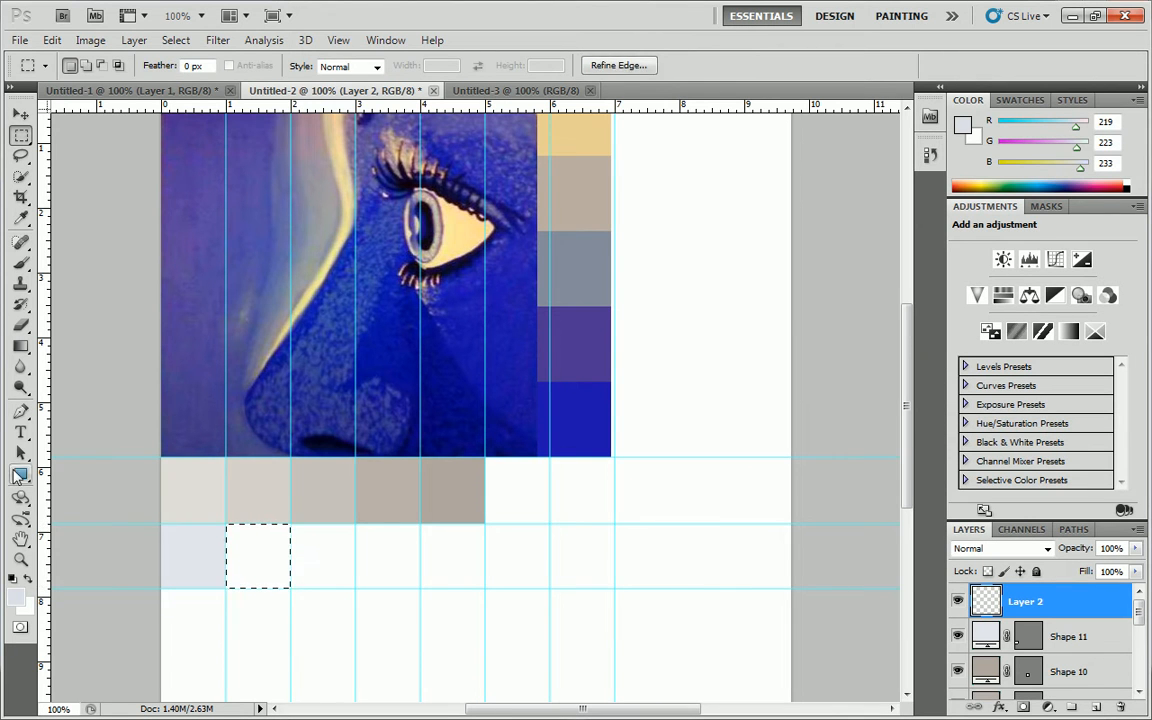
key("u")
left_click_drag(226, 523, 291, 588)
left_click(20, 136)
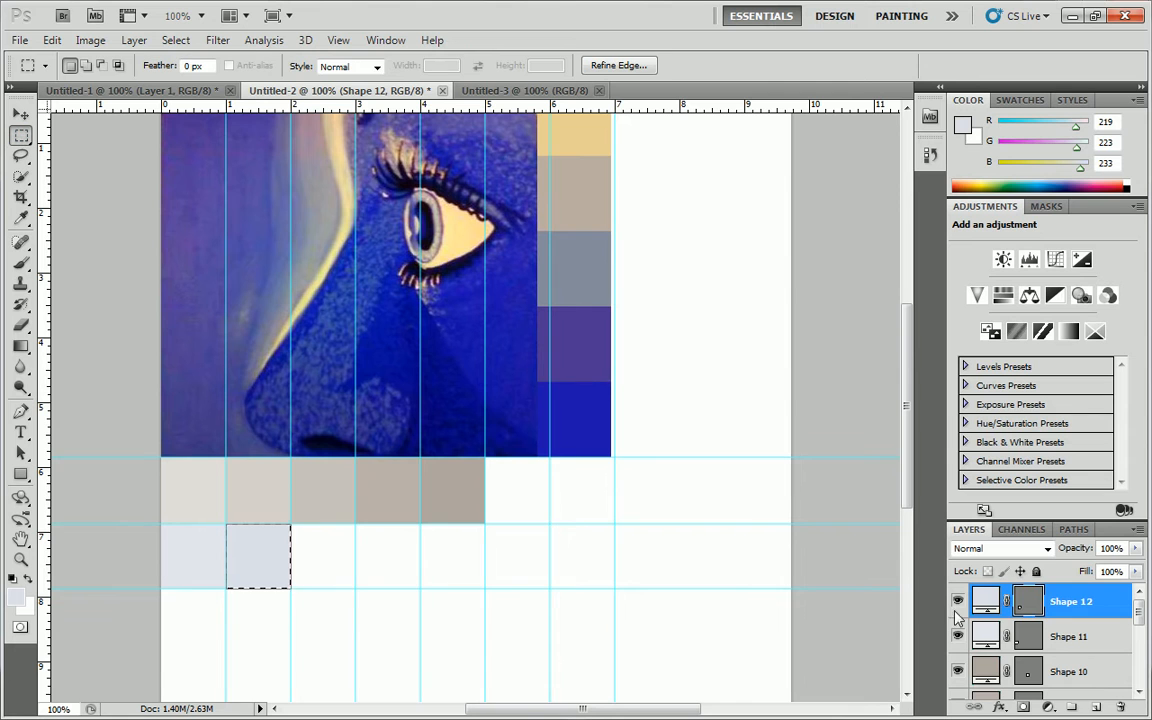
- Add a new layer, clear the selection, and fill the second row's third cell with a TRUMATCH 37-g2 rectangle
left_click(1097, 707)
left_click(279, 537)
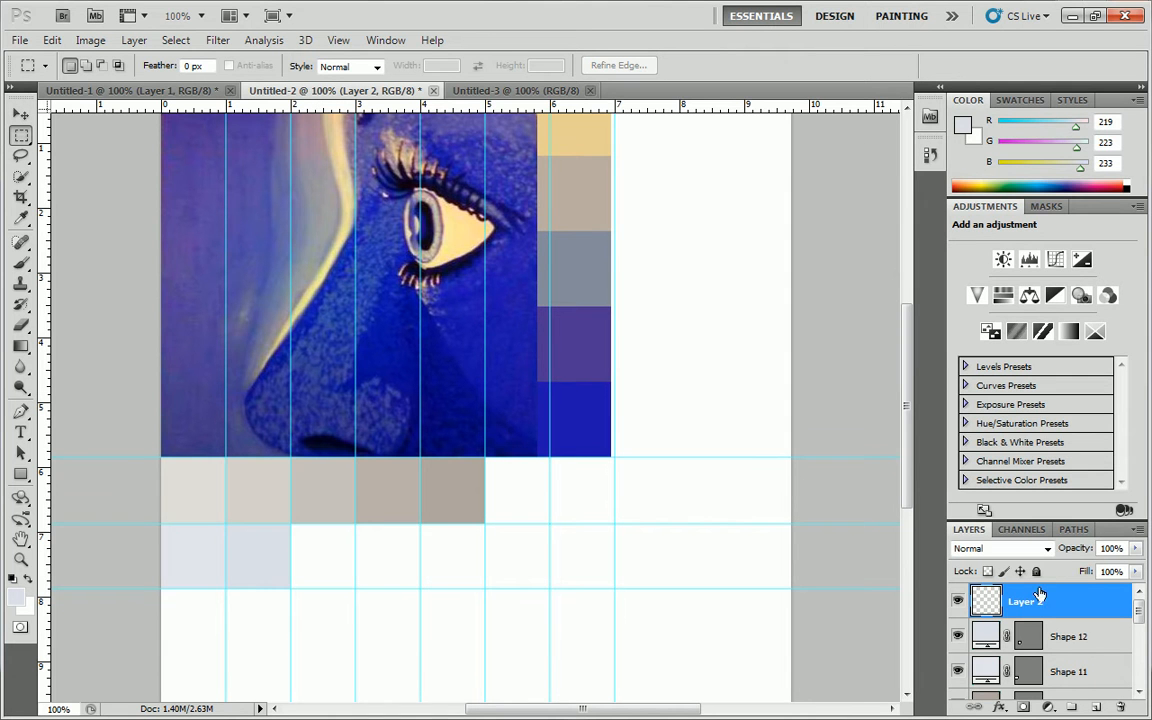
left_click(21, 474)
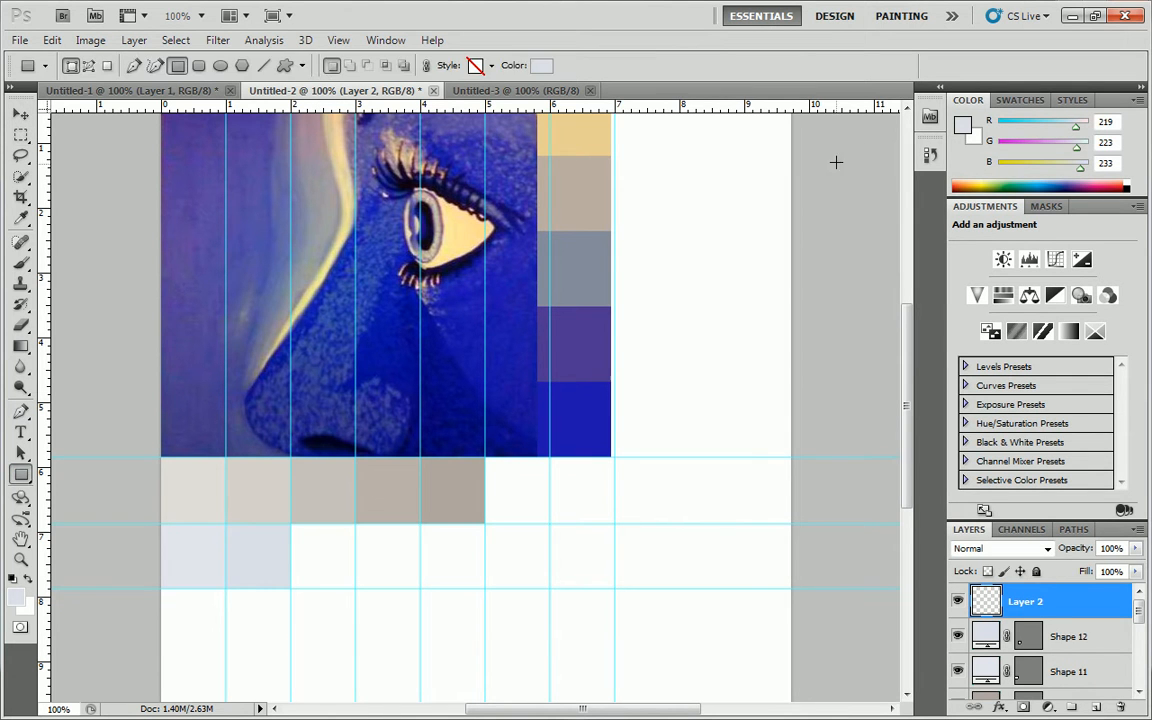
left_click(964, 126)
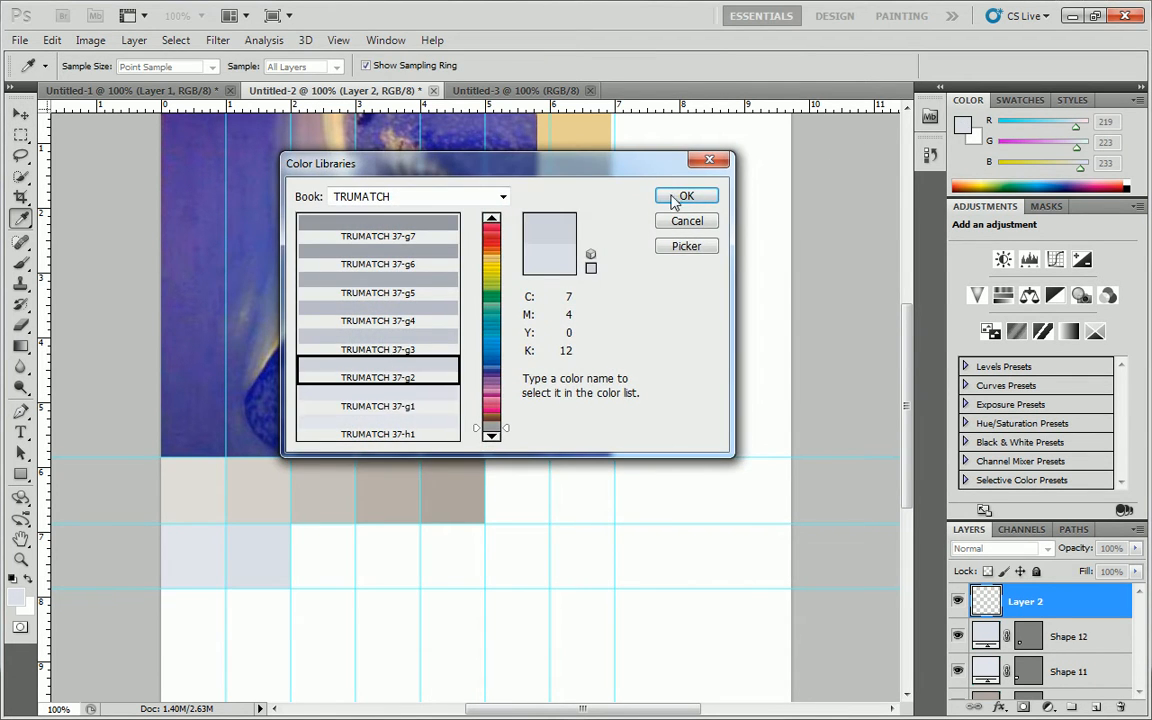
left_click(686, 195)
left_click_drag(290, 522, 355, 588)
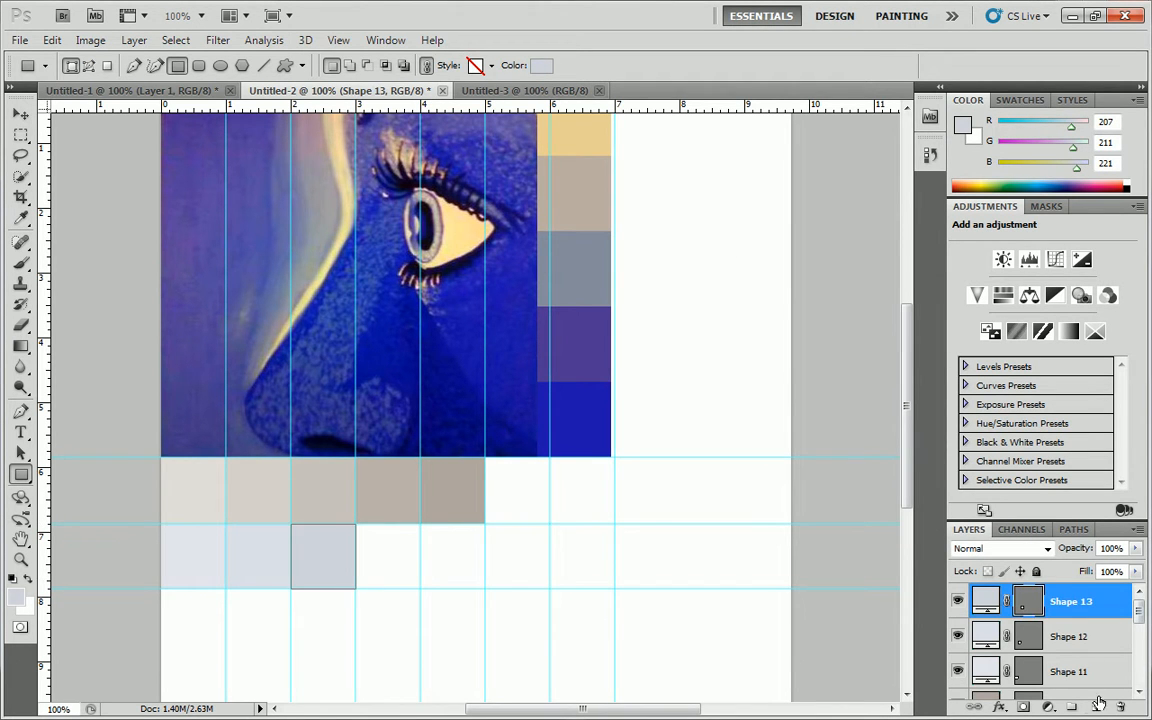
- On a new layer, fill the fourth cell of the second row with a rectangle shape in TRUMATCH 37-g3
key("ctrl+shift+alt+n")
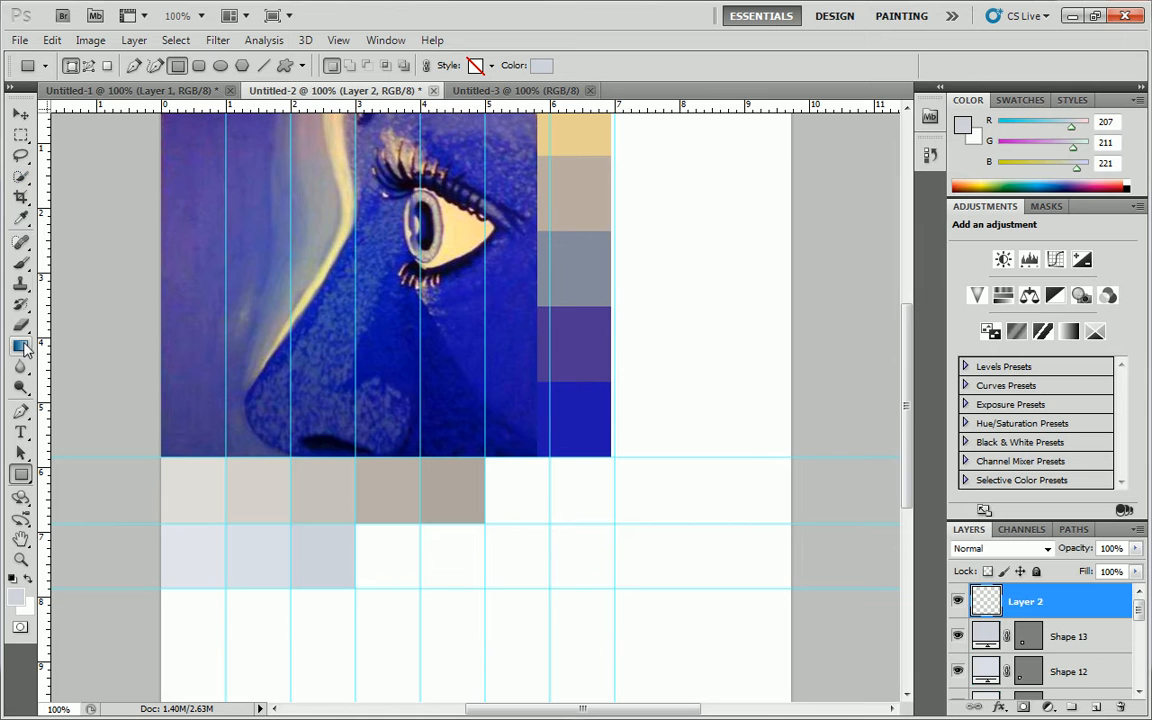
left_click(962, 127)
left_click(403, 340)
left_click(687, 196)
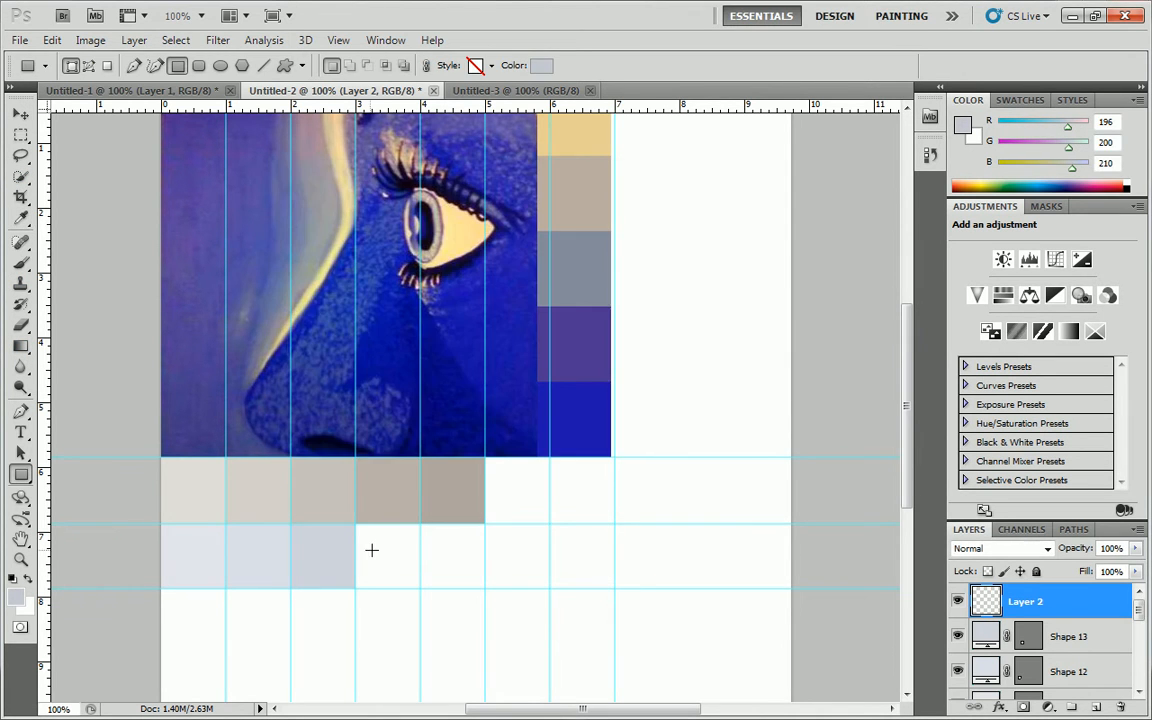
left_click_drag(356, 523, 420, 588)
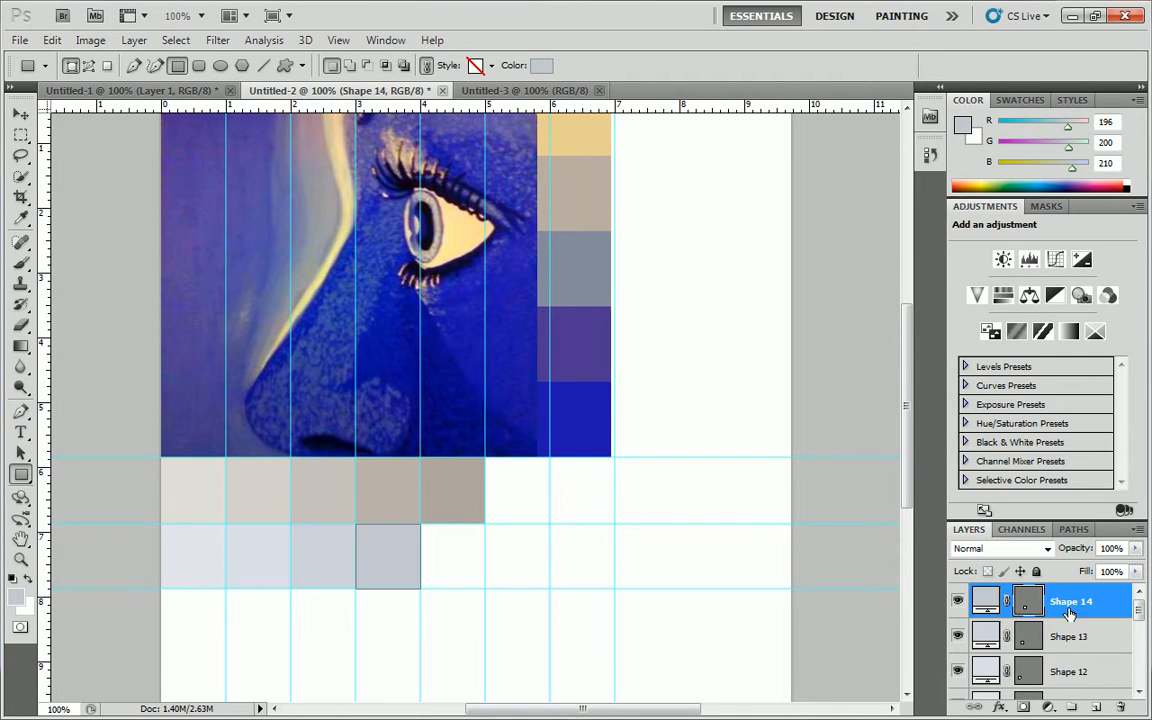
- On a new layer, fill the fifth cell of the second row with a rectangle shape in TRUMATCH 37-g4
left_click(1096, 706)
left_click(965, 124)
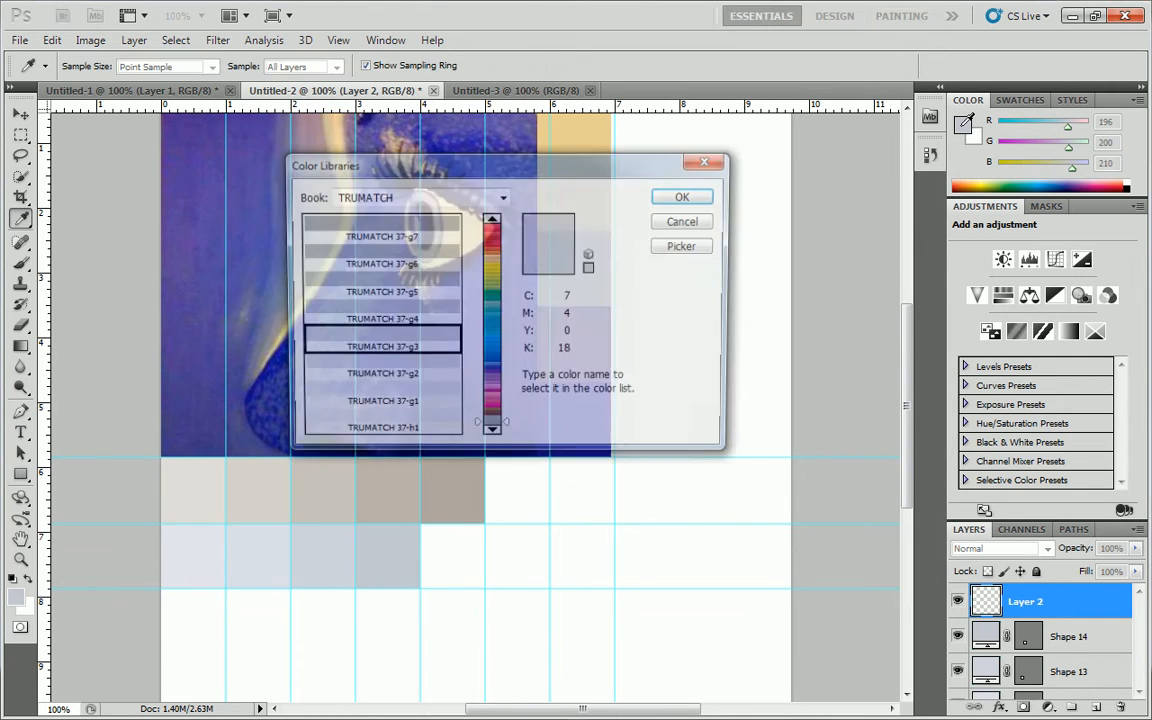
key("Return")
key("u")
left_click_drag(420, 524, 485, 589)
left_click(21, 134)
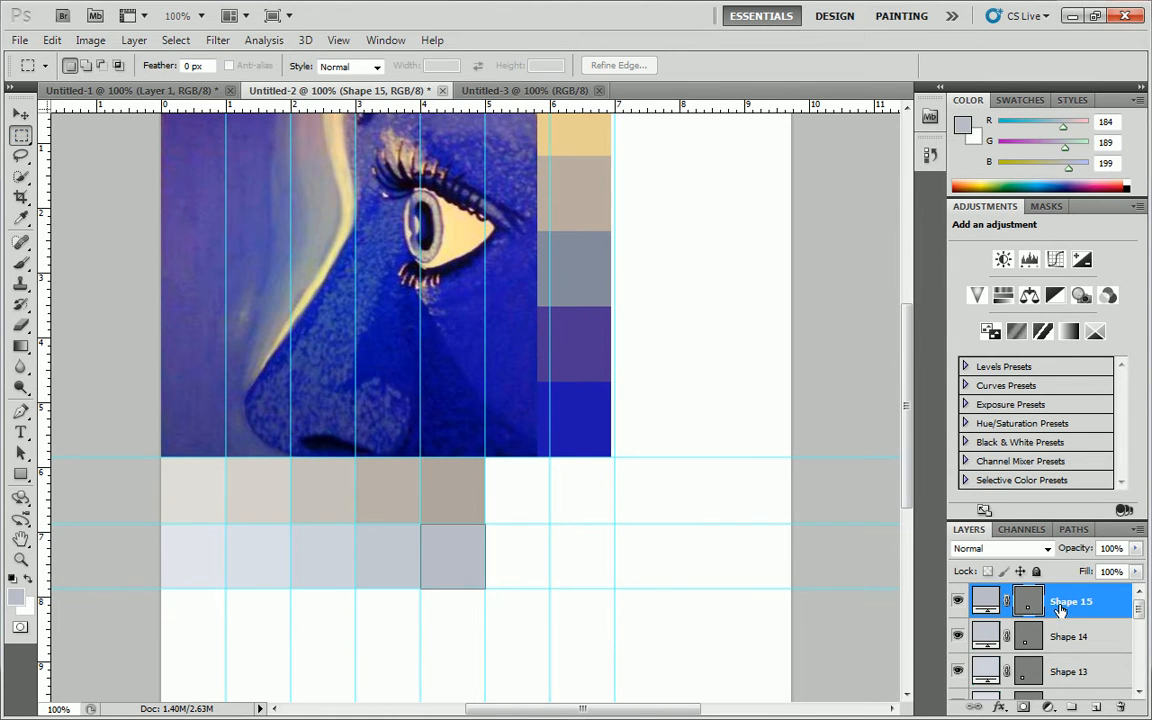
- Merge all the swatch shape layers of the two rows, Shape 15 down to Shape 6, into one layer
scroll(1065, 613, "down", 5)
scroll(1065, 613, "down", 2)
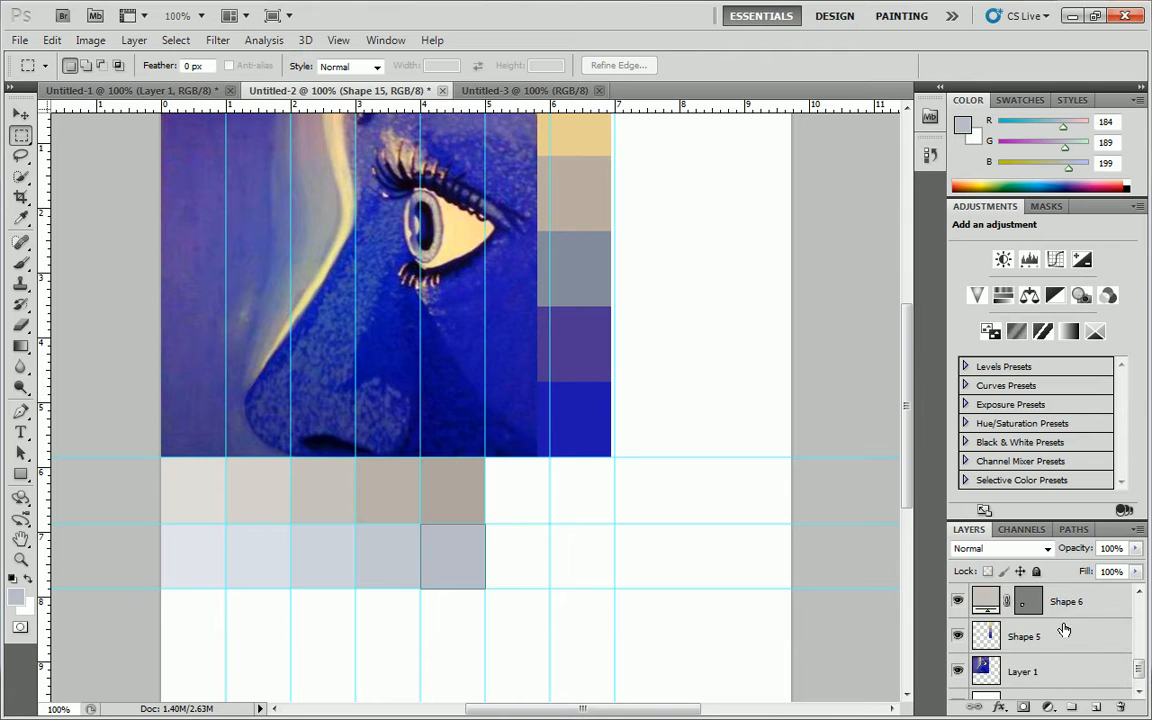
left_click(995, 603, "shift")
right_click(995, 603)
left_click(1031, 556)
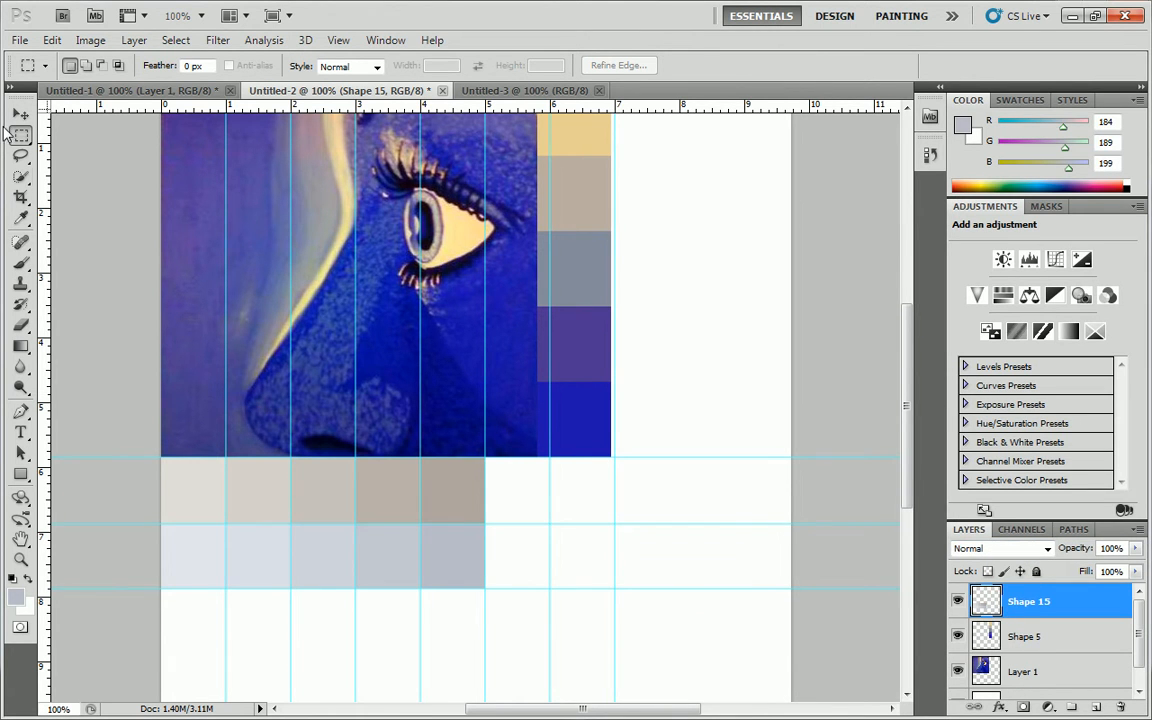
- Try rotating the merged swatch block by -90 degrees and placing it against the outer edge of the sampled palette column
right_click(331, 512)
left_click(425, 420)
left_click_drag(411, 507, 776, 300)
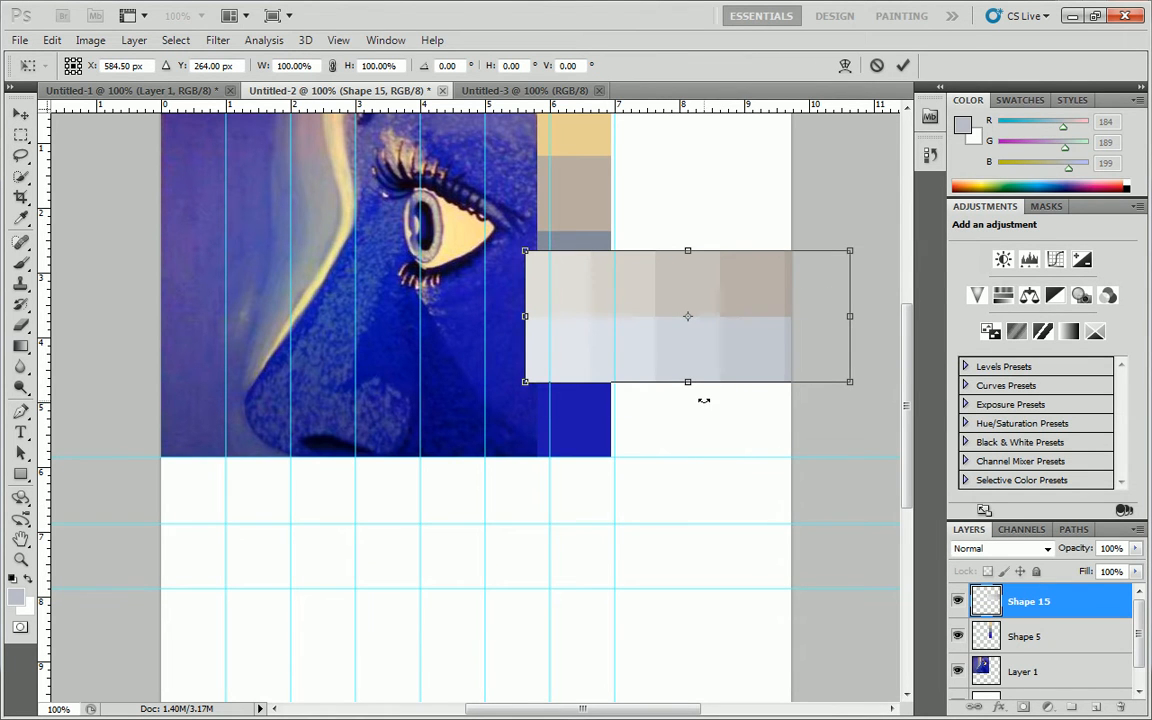
left_click_drag(697, 393, 833, 298)
scroll(784, 270, "up", 3)
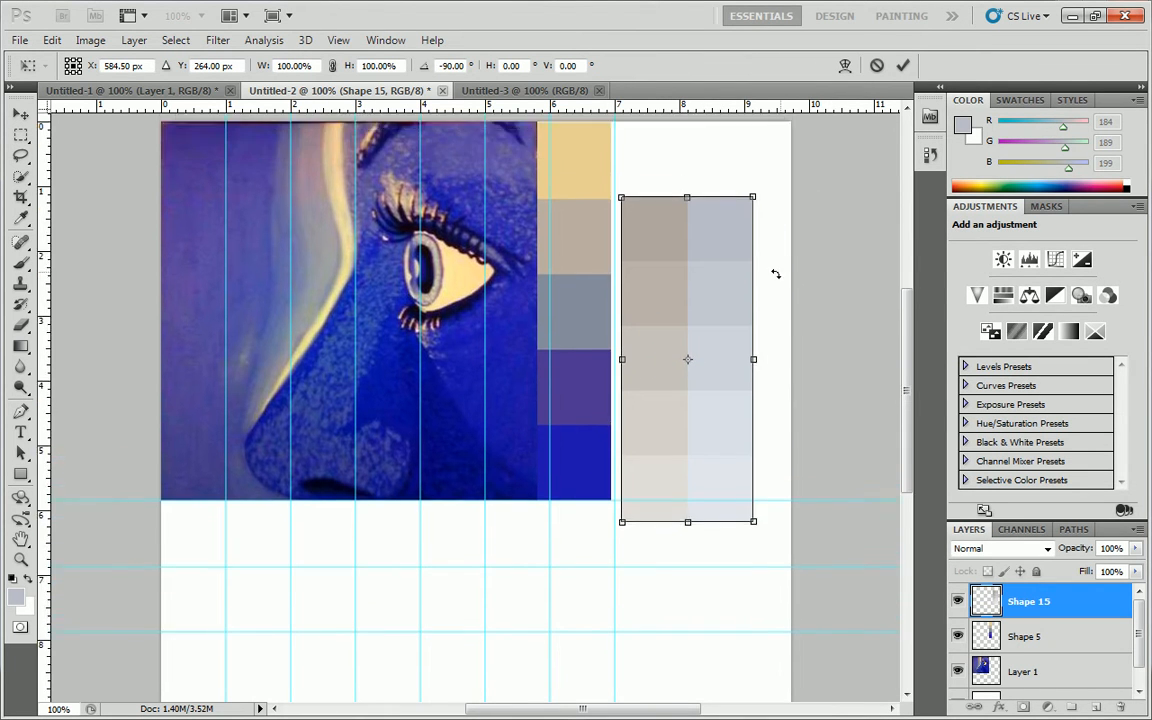
left_click_drag(676, 309, 662, 234)
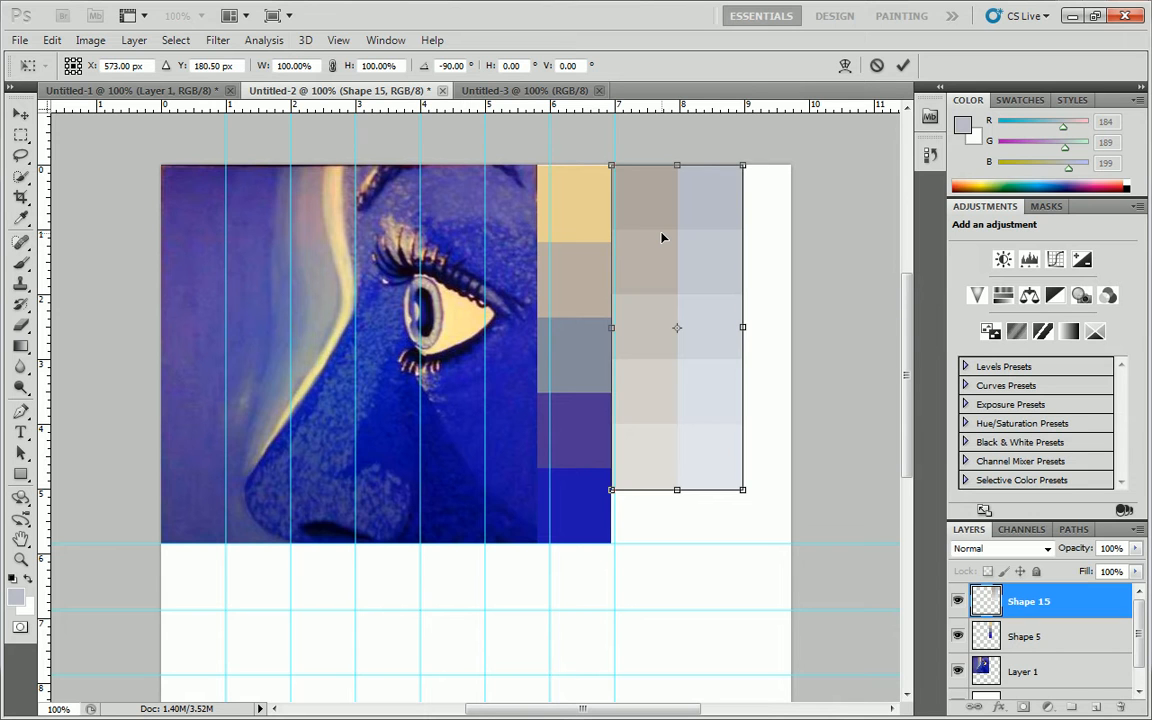
- Try the swatch block rotated 90 degrees beside the palette column, turn it back to -90 degrees, and end the transform without keeping it
left_click_drag(792, 329, 444, 331)
left_click_drag(636, 392, 680, 461)
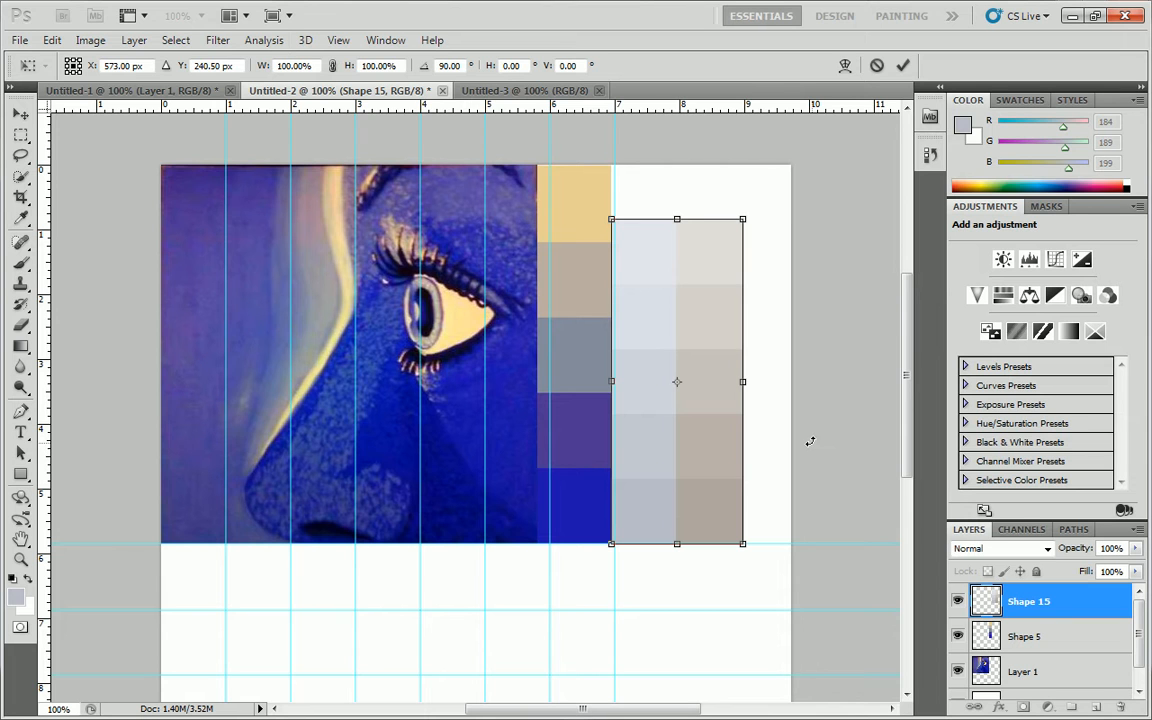
left_click_drag(769, 386, 429, 333)
left_click_drag(658, 311, 657, 255)
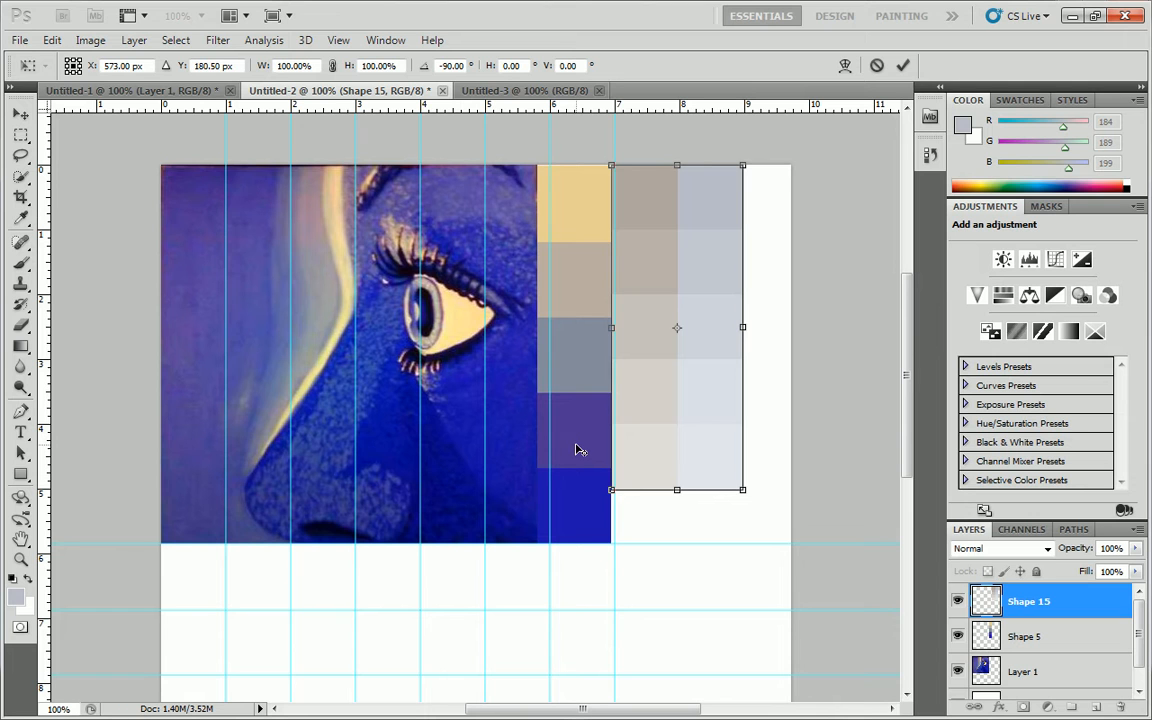
key("Return")
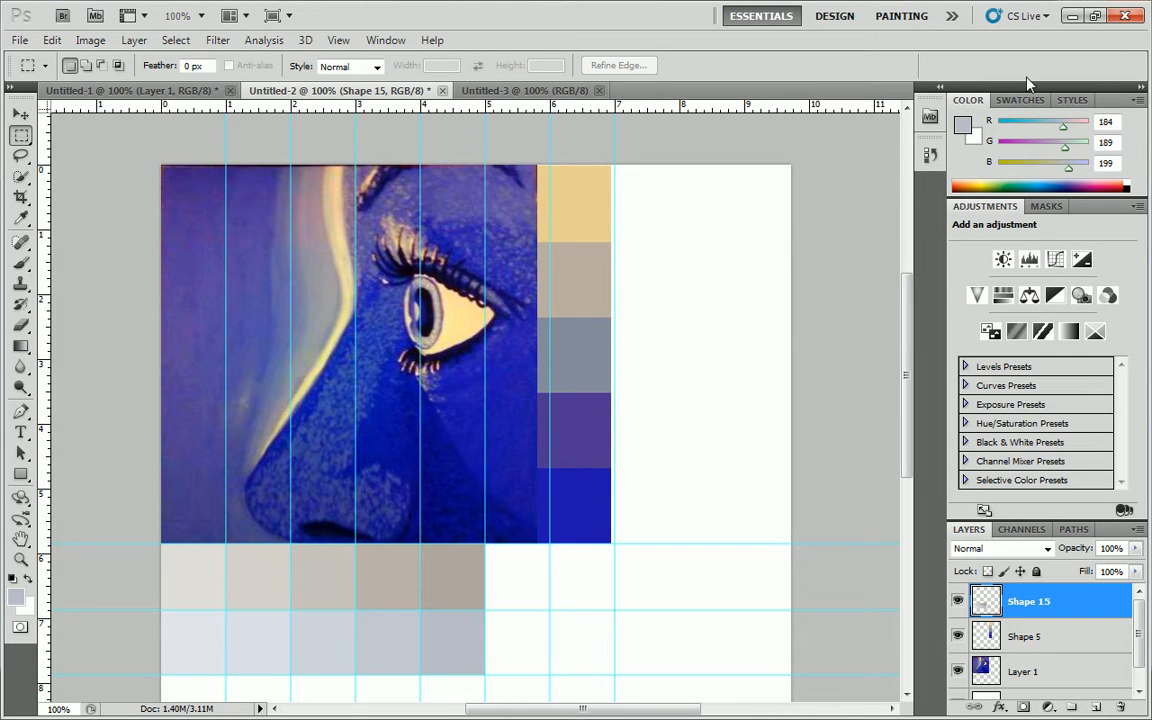
- Set the foreground colour to the pale bluish grey #e7eaf0 in the Color Picker
left_click(960, 126)
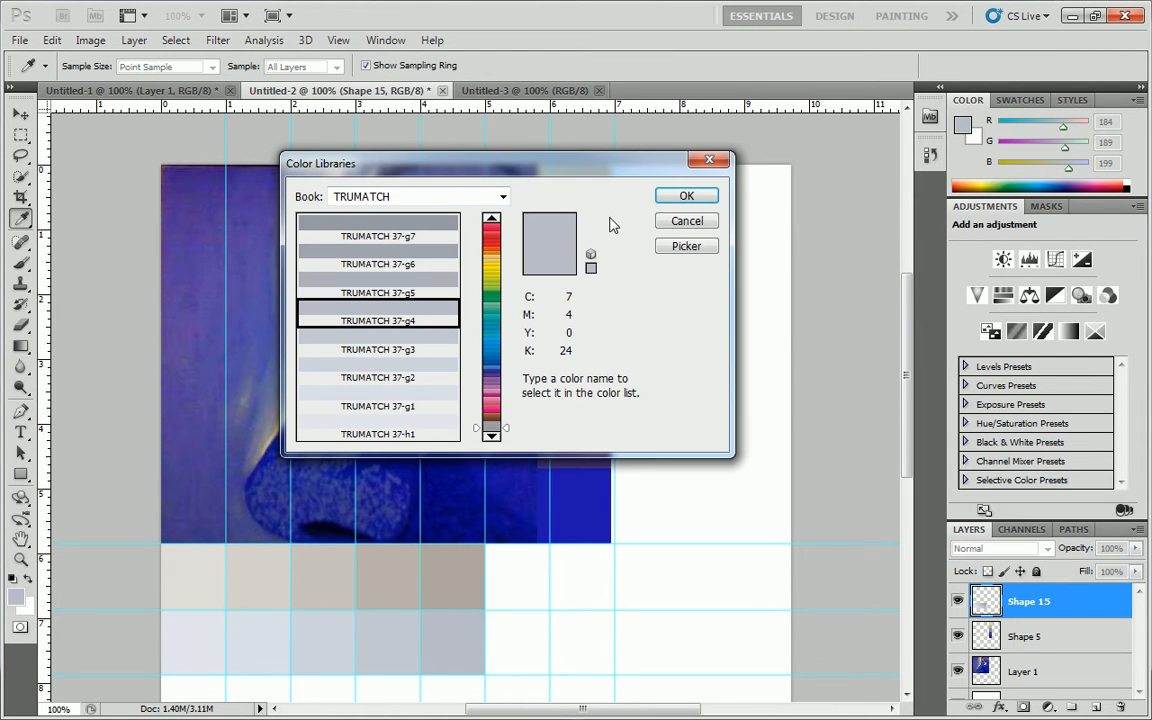
left_click(662, 247)
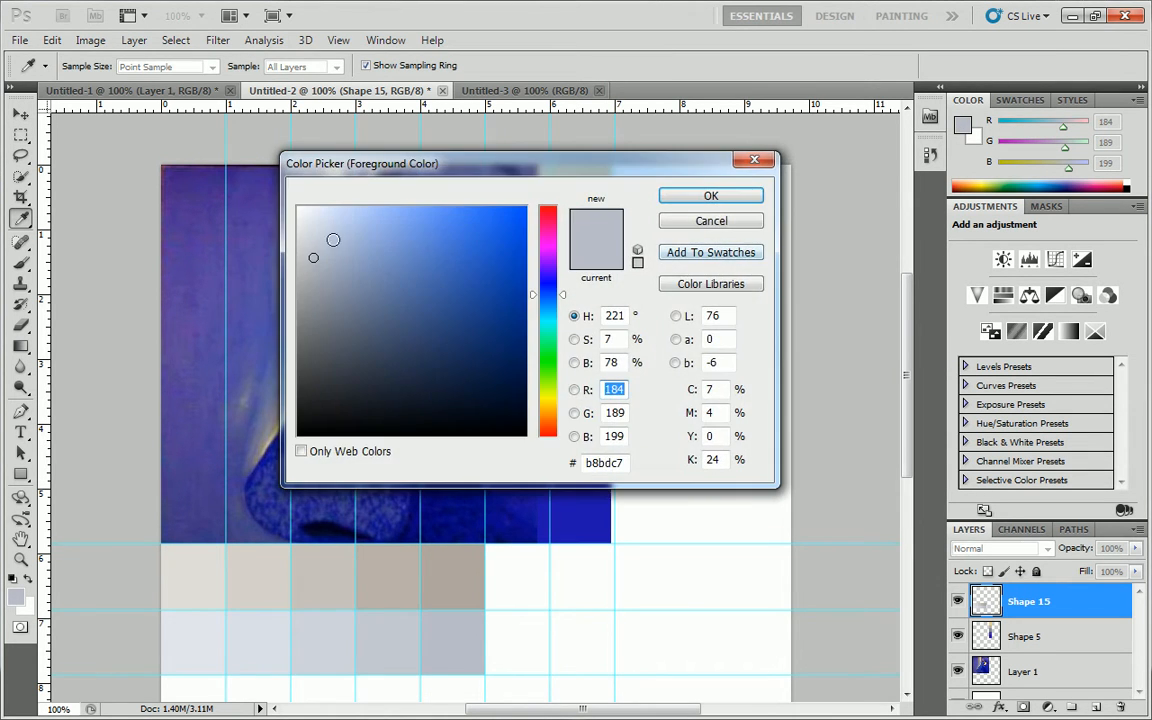
left_click(308, 226)
left_click_drag(308, 226, 308, 219)
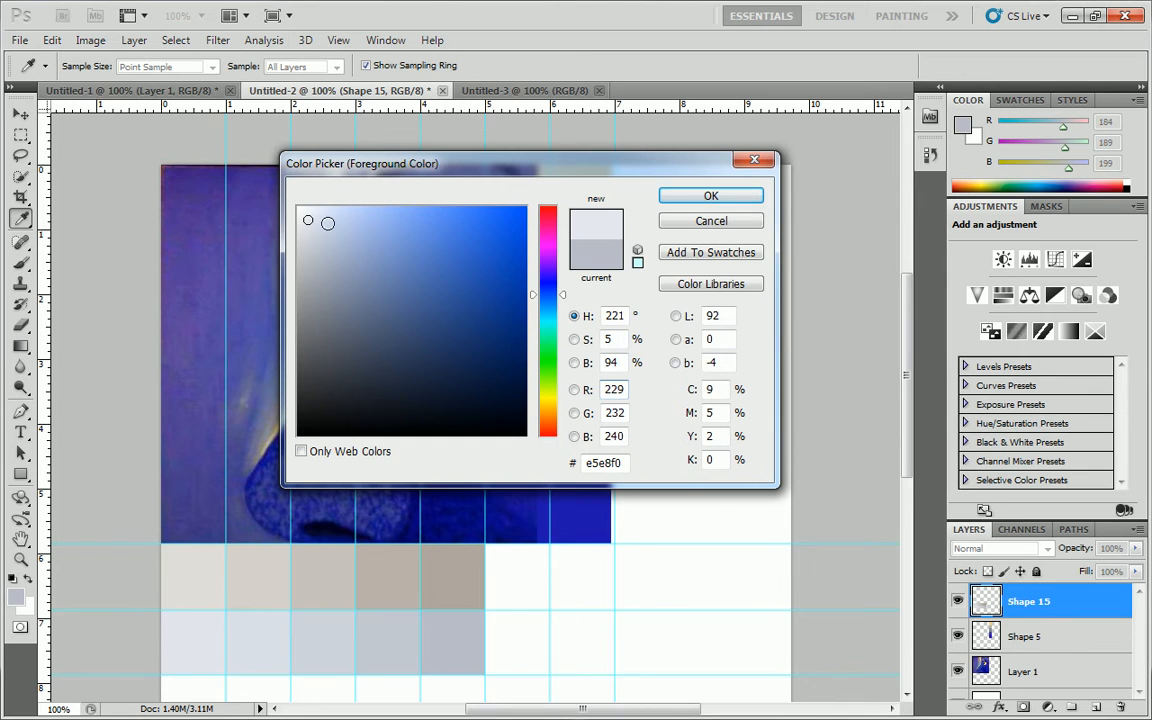
left_click_drag(310, 216, 306, 219)
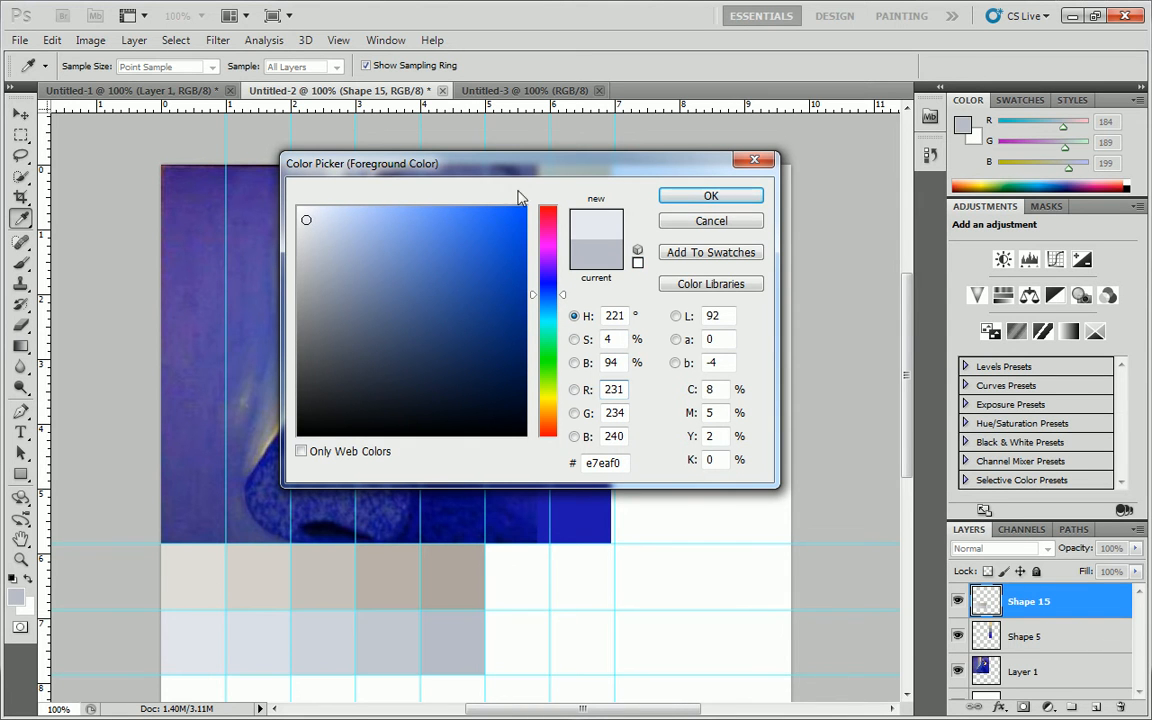
left_click(708, 197)
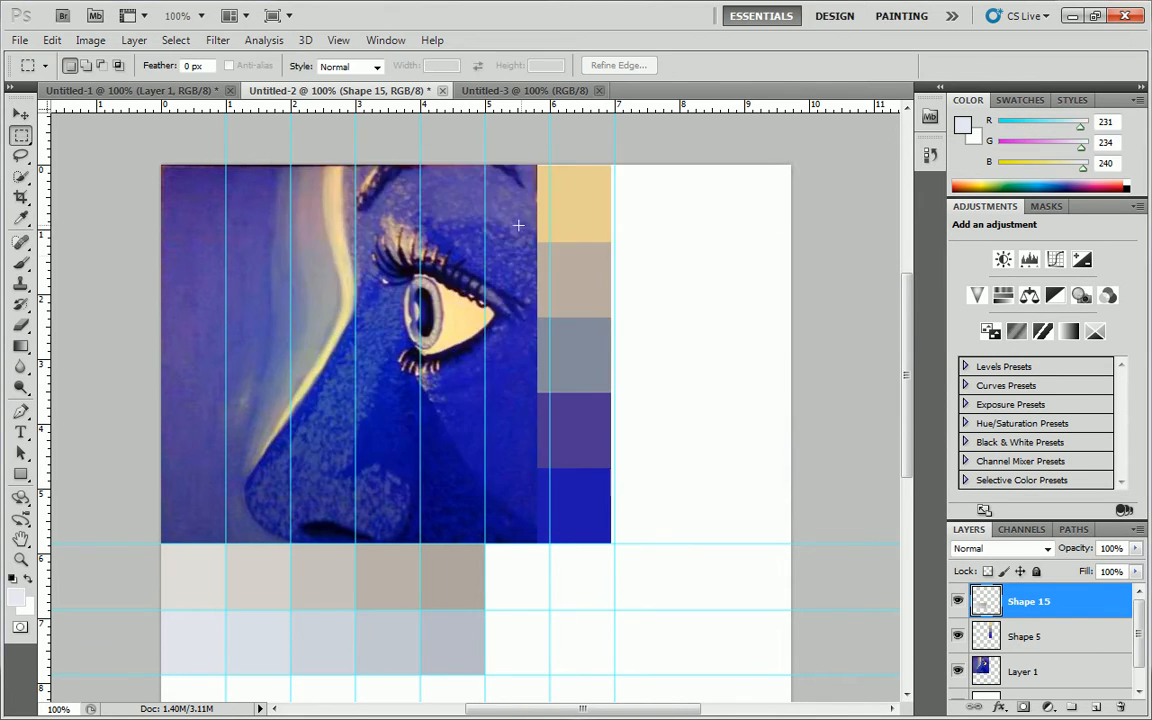
- Open the colour libraries for the foreground colour and check its match in the FOCOLTONE and DIC Color Guide books
left_click(961, 126)
left_click(645, 260)
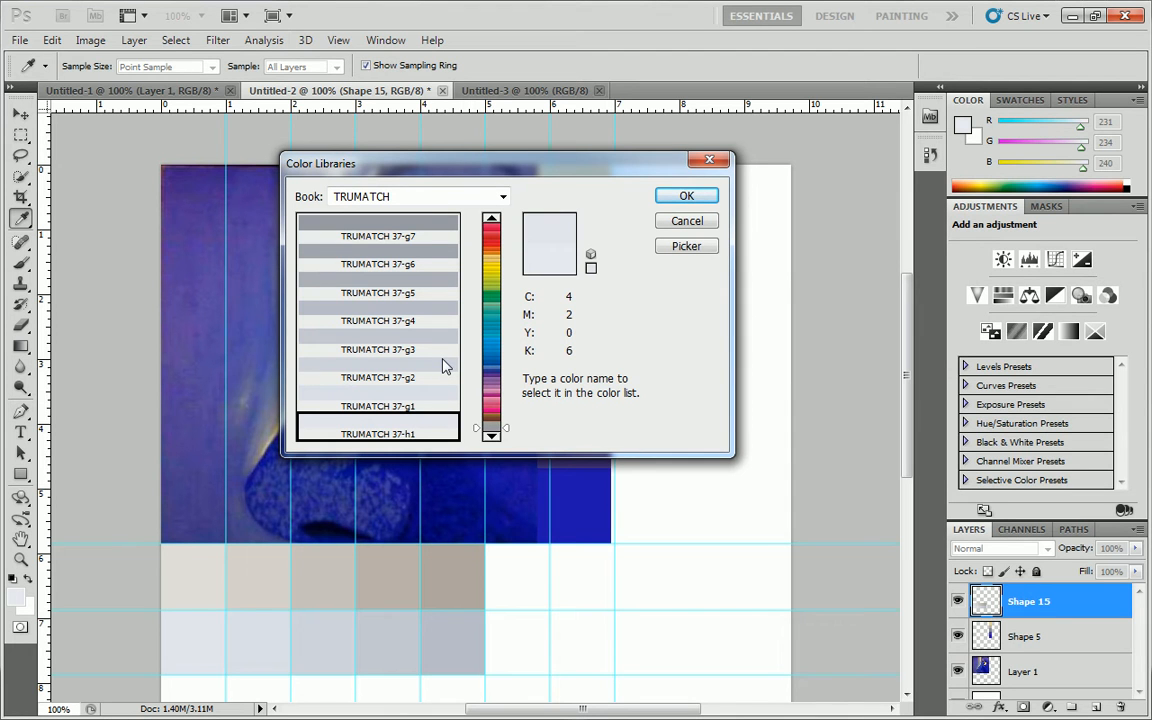
left_click(504, 196)
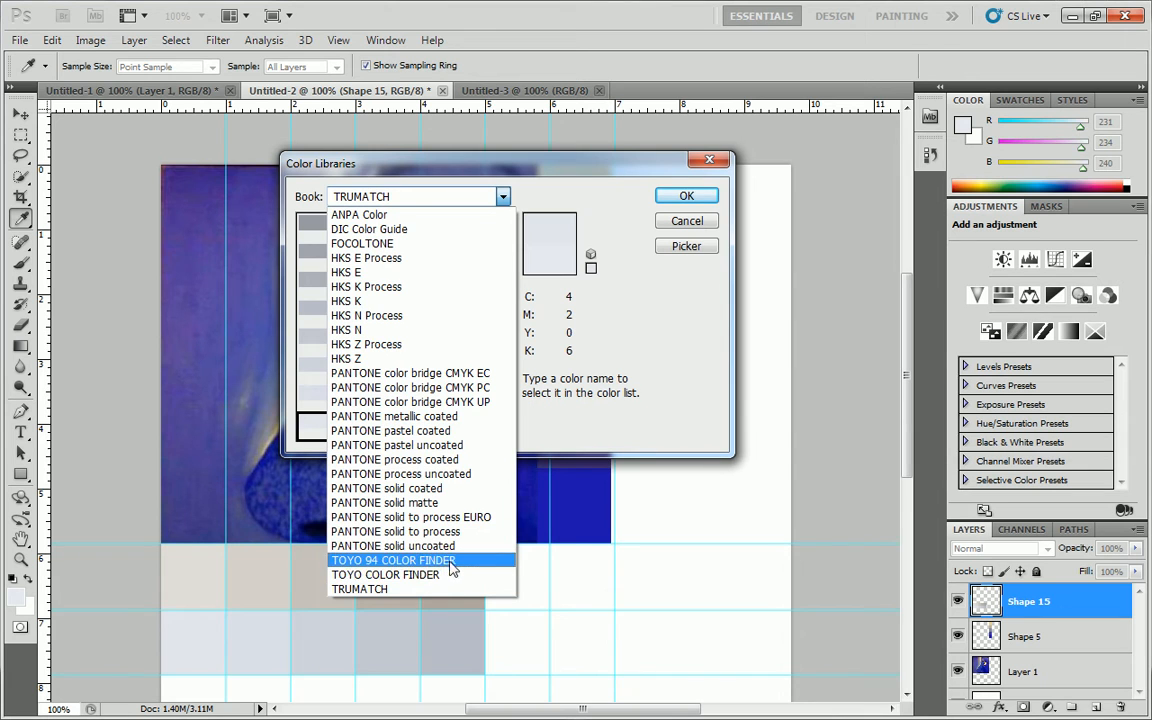
left_click(426, 244)
left_click(444, 195)
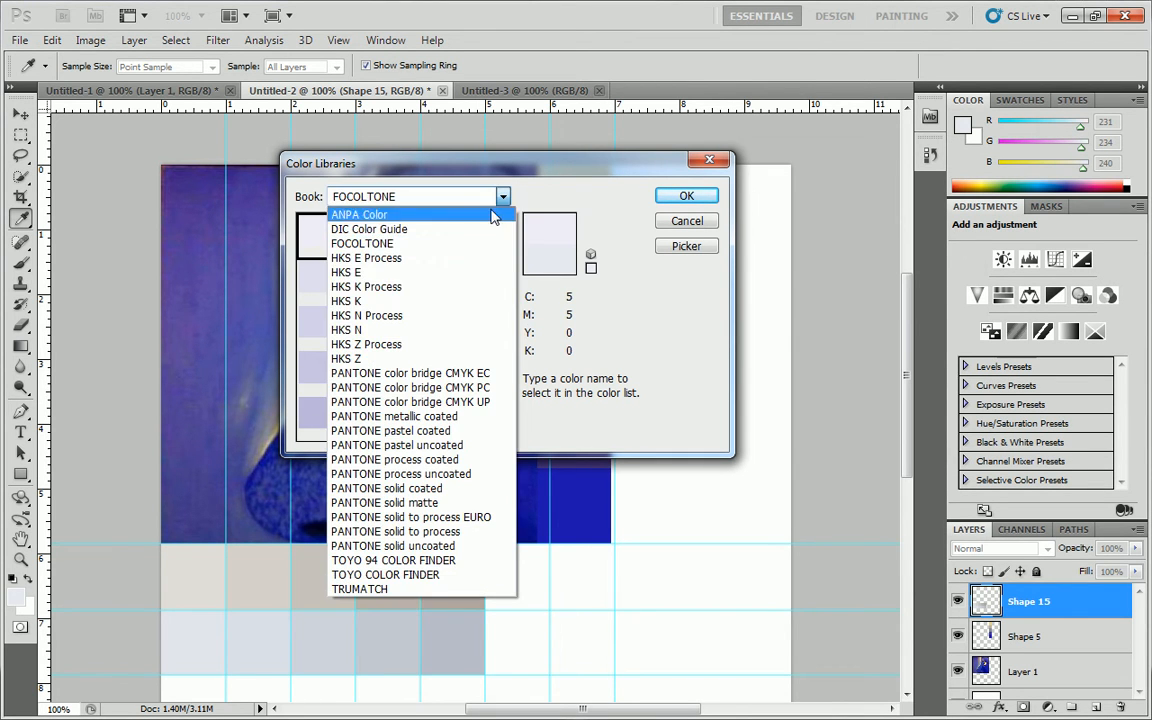
left_click(434, 229)
- Compare the matching shades in the PANTONE pastel coated, pastel uncoated and process coated books
left_click(436, 194)
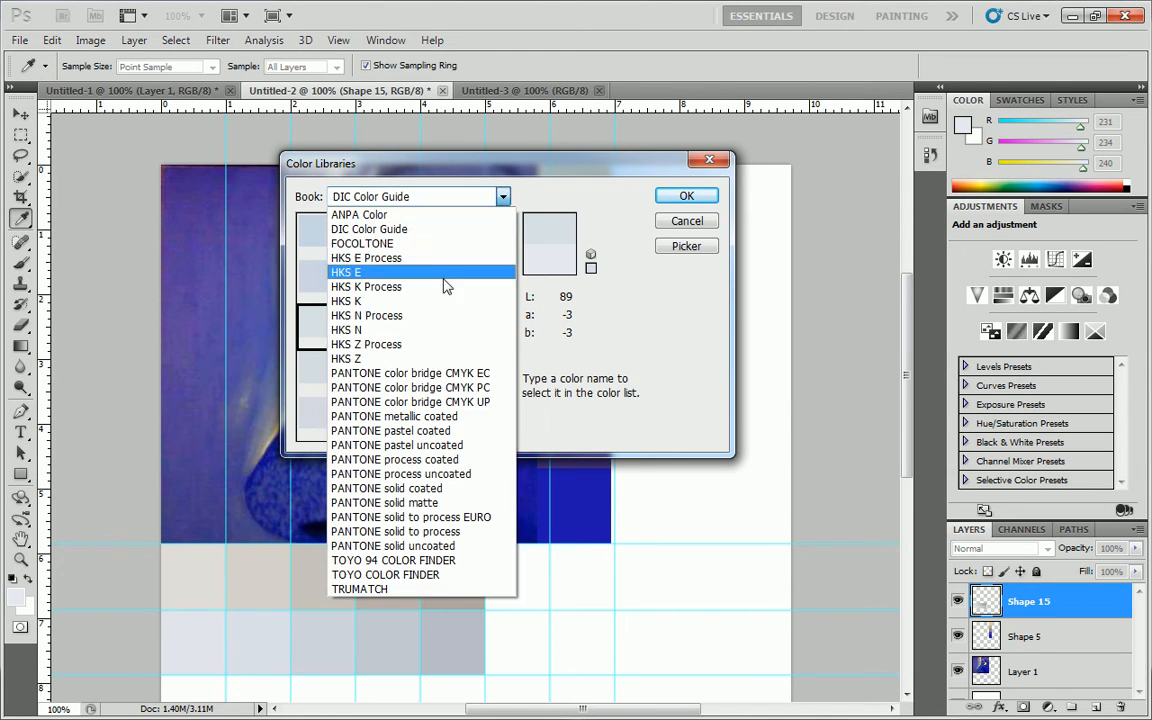
left_click(418, 431)
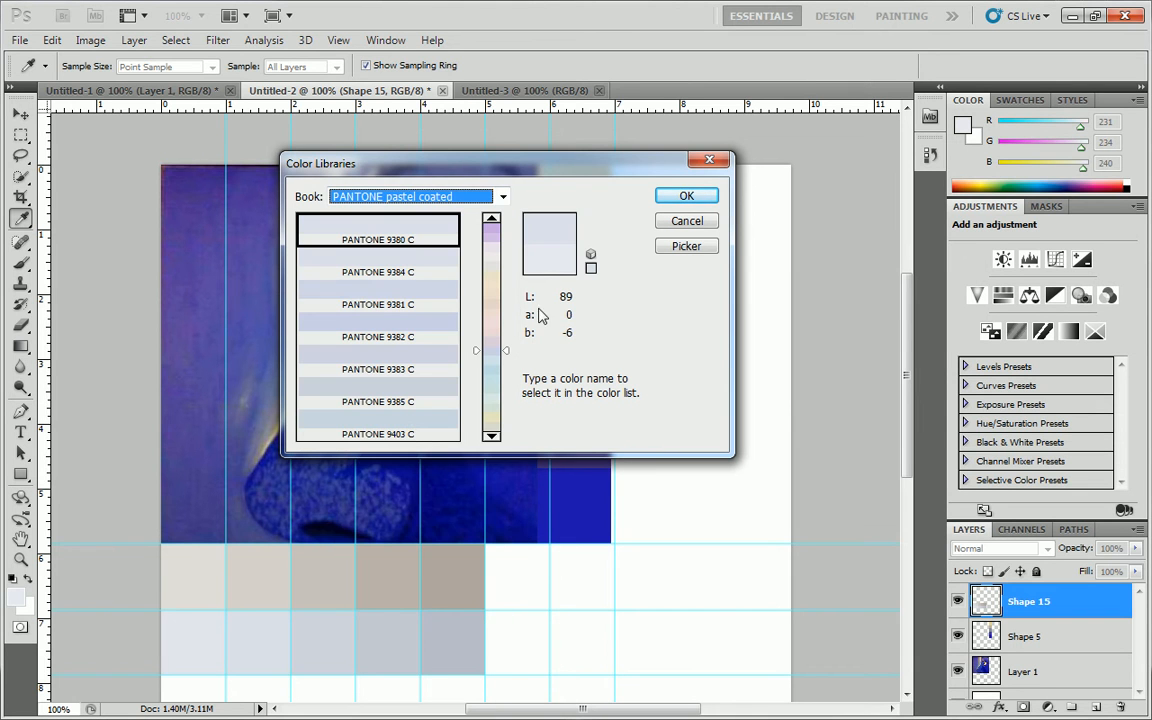
left_click(487, 200)
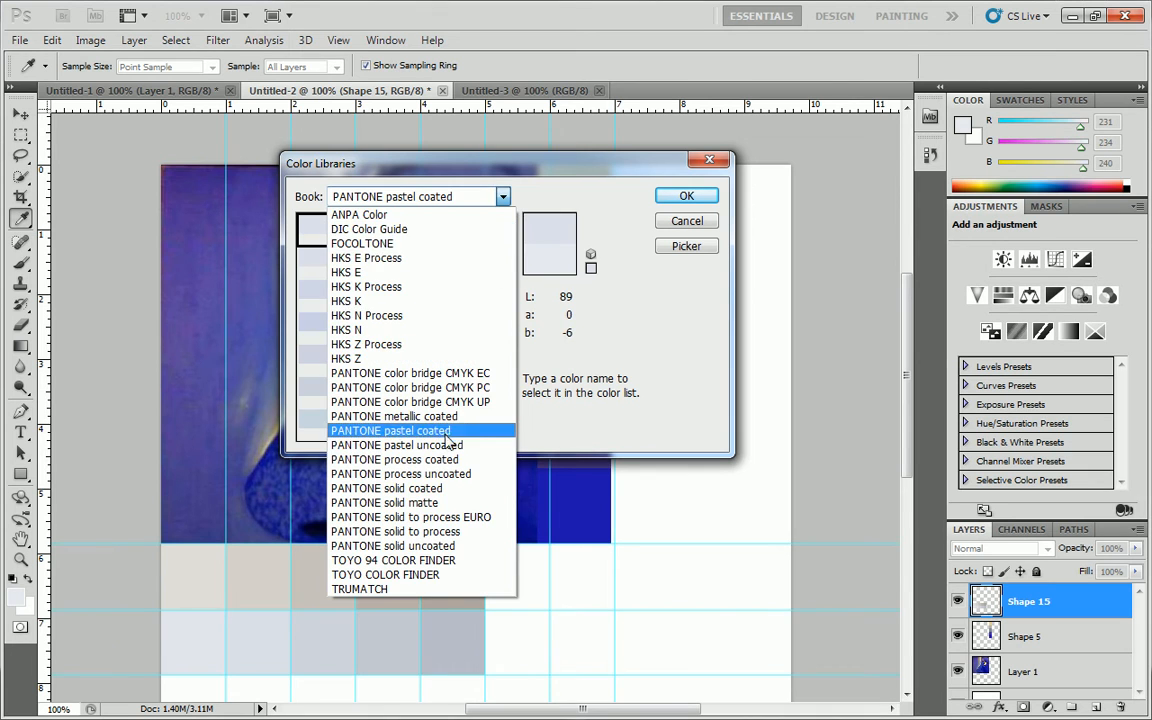
left_click(447, 445)
left_click(452, 196)
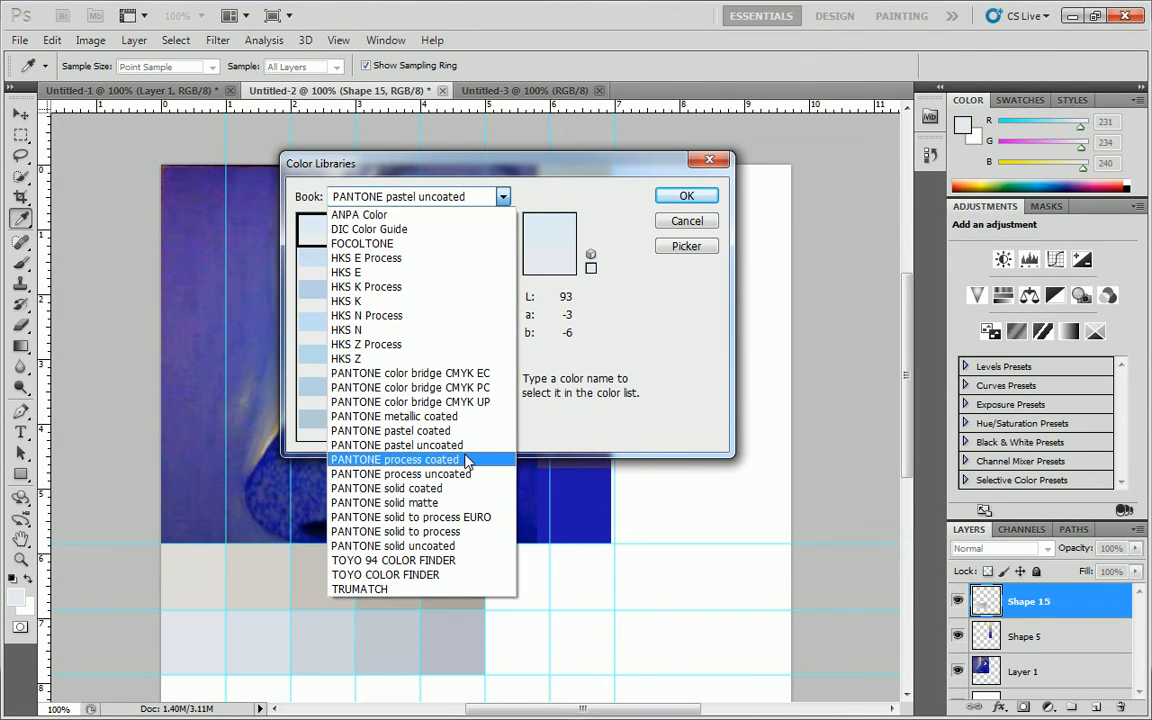
left_click(498, 460)
- Compare the PANTONE solid coated and process coated books, and look through solid coated as far as the 7541 C to 7547 C greys
left_click(448, 196)
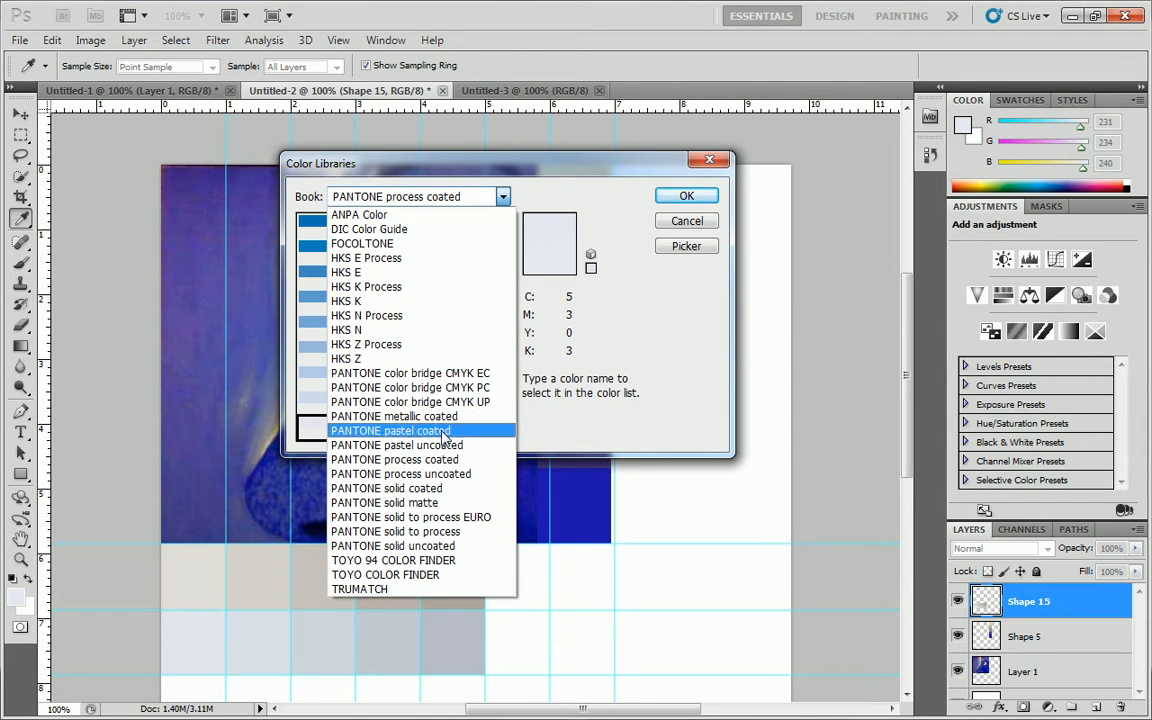
left_click(440, 488)
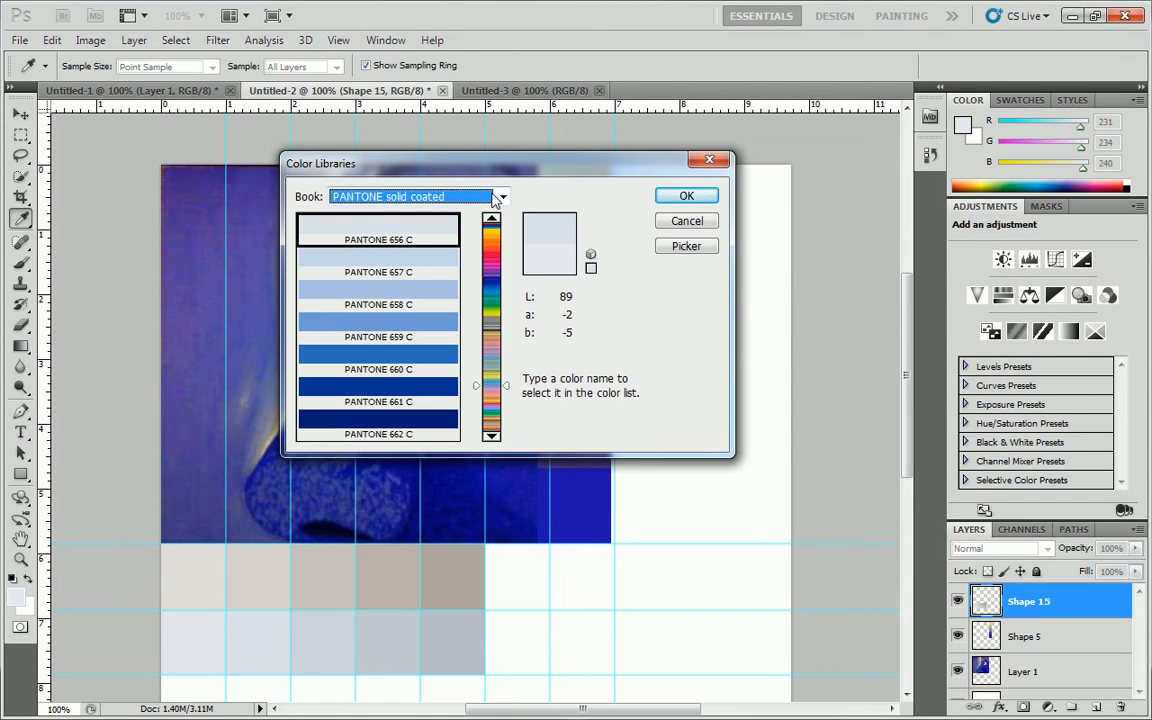
left_click(448, 196)
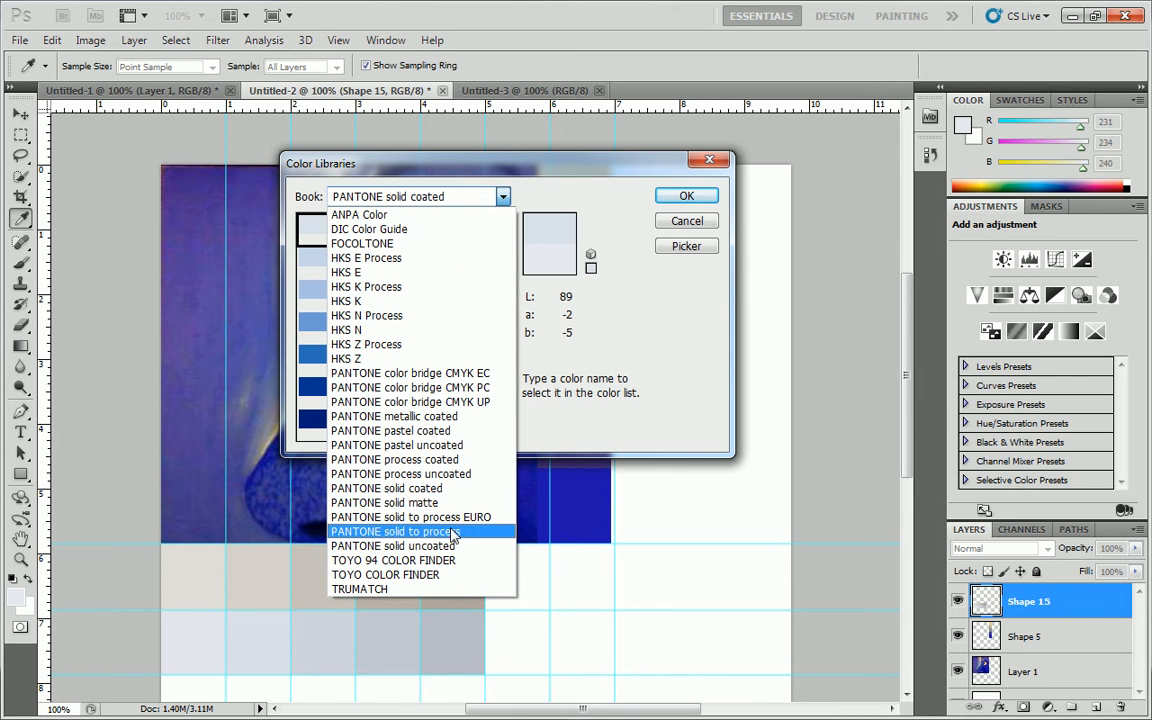
left_click(455, 462)
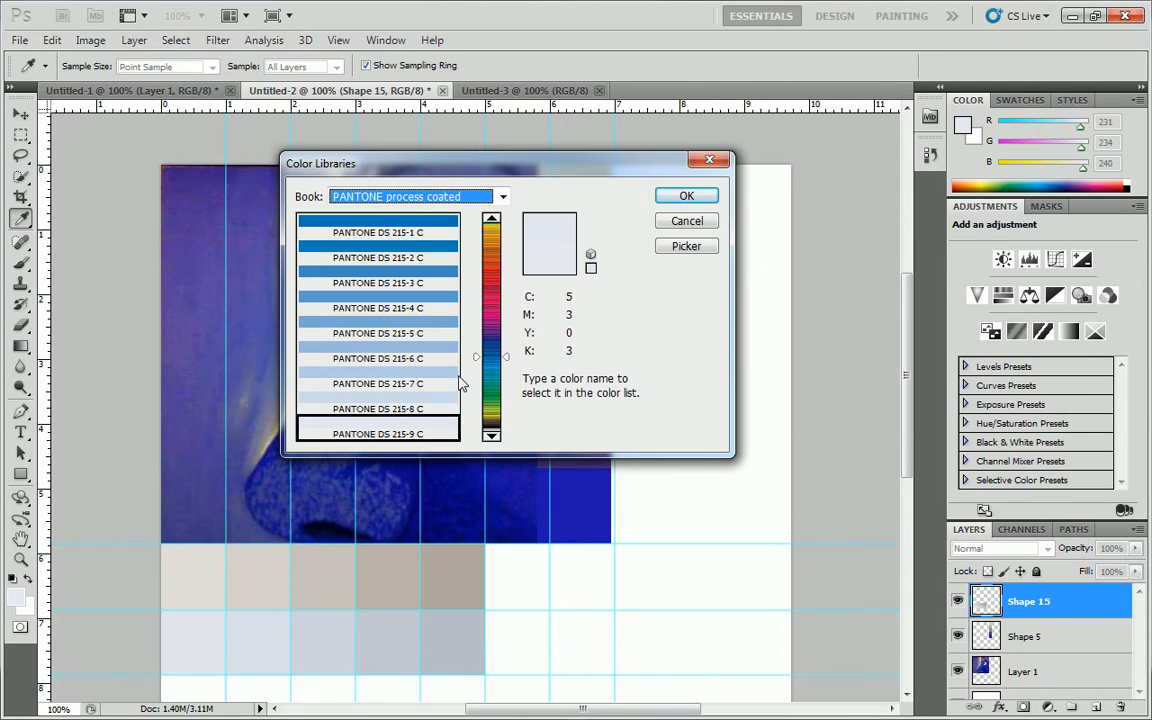
left_click(503, 198)
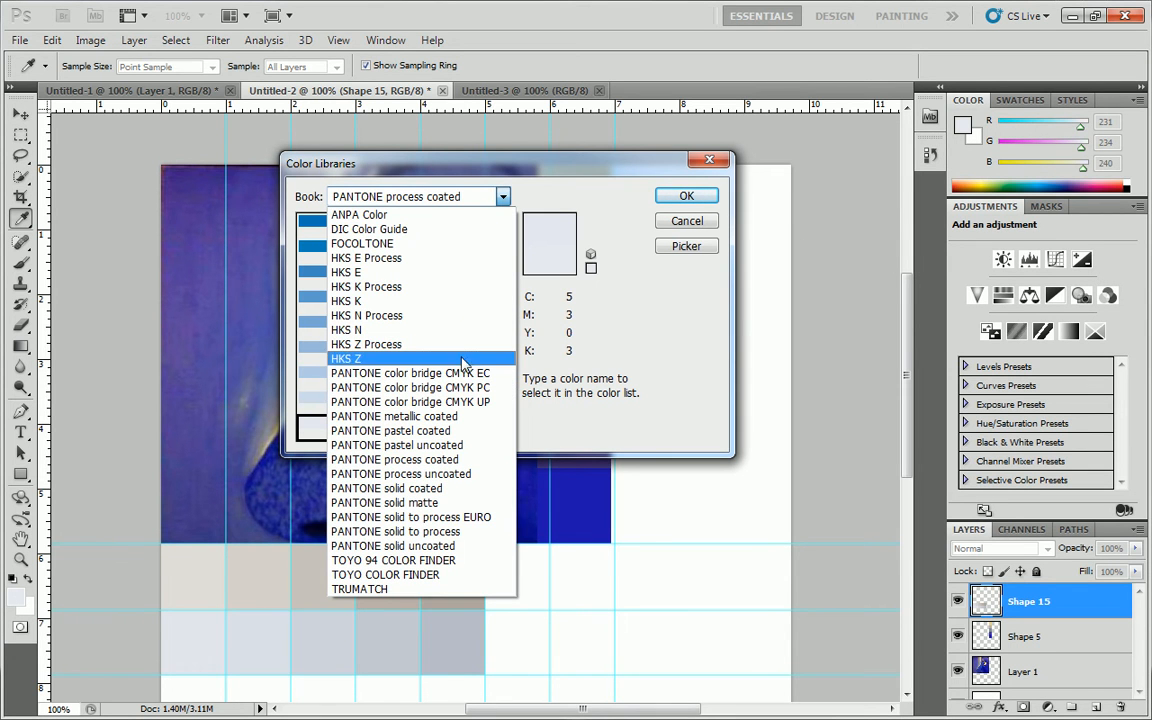
left_click(455, 488)
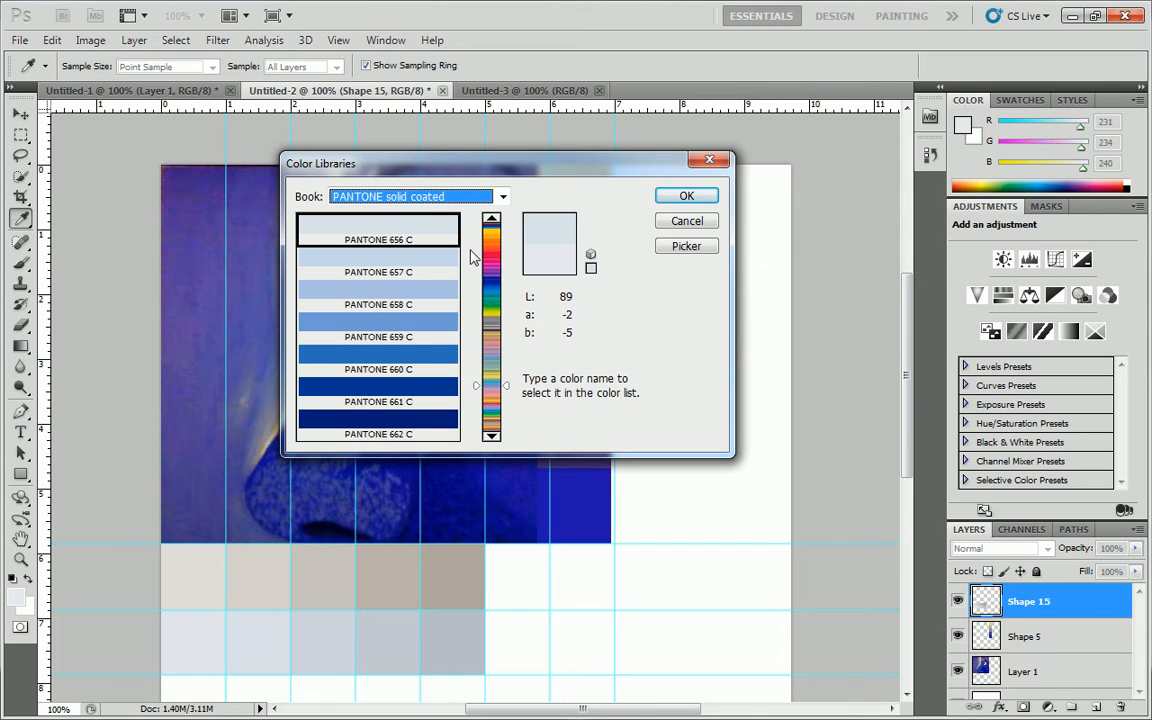
left_click(508, 399)
left_click_drag(509, 400, 509, 428)
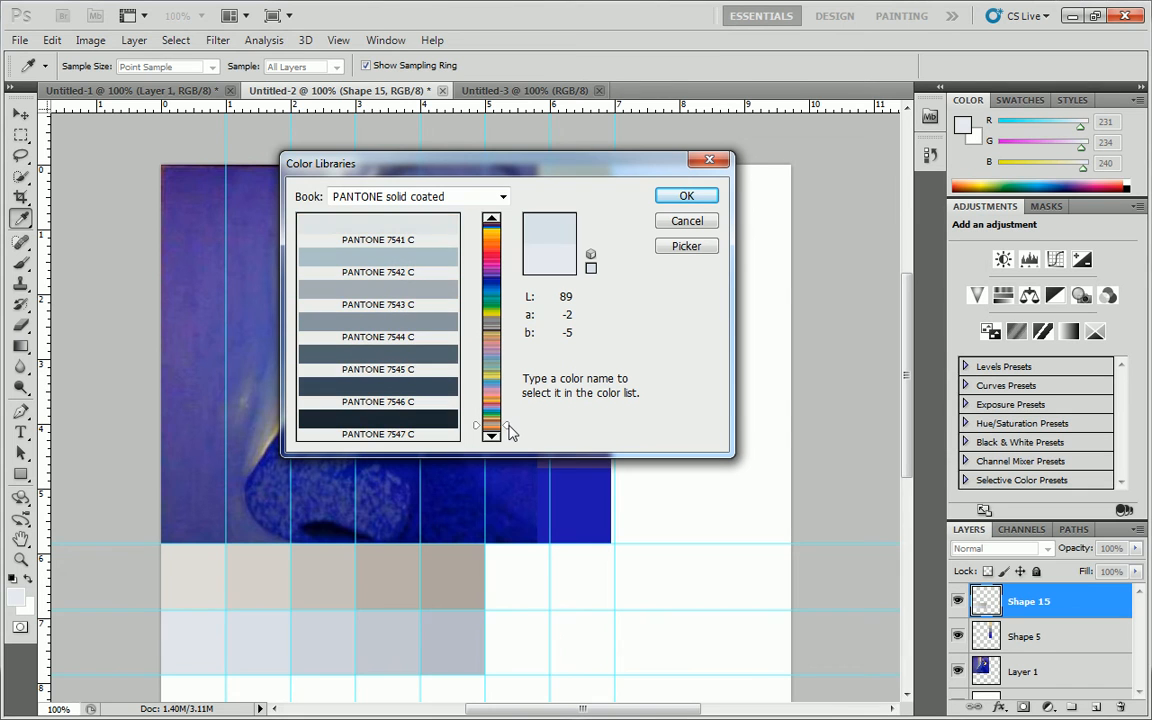
- Return to the Color Picker and set the foreground colour to the pale grey-blue #d5dbe1
left_click(686, 247)
mouse_move(311, 226)
left_mouse_down()
mouse_move(321, 234)
mouse_move(309, 233)
left_mouse_up()
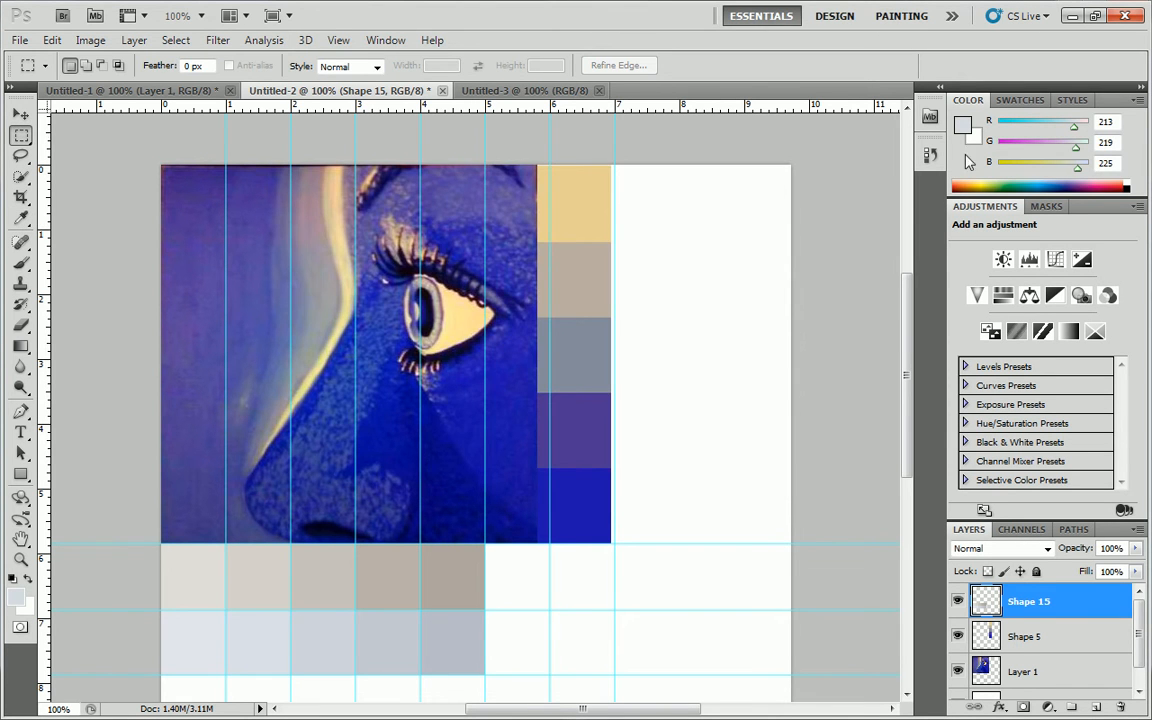
left_click(705, 198)
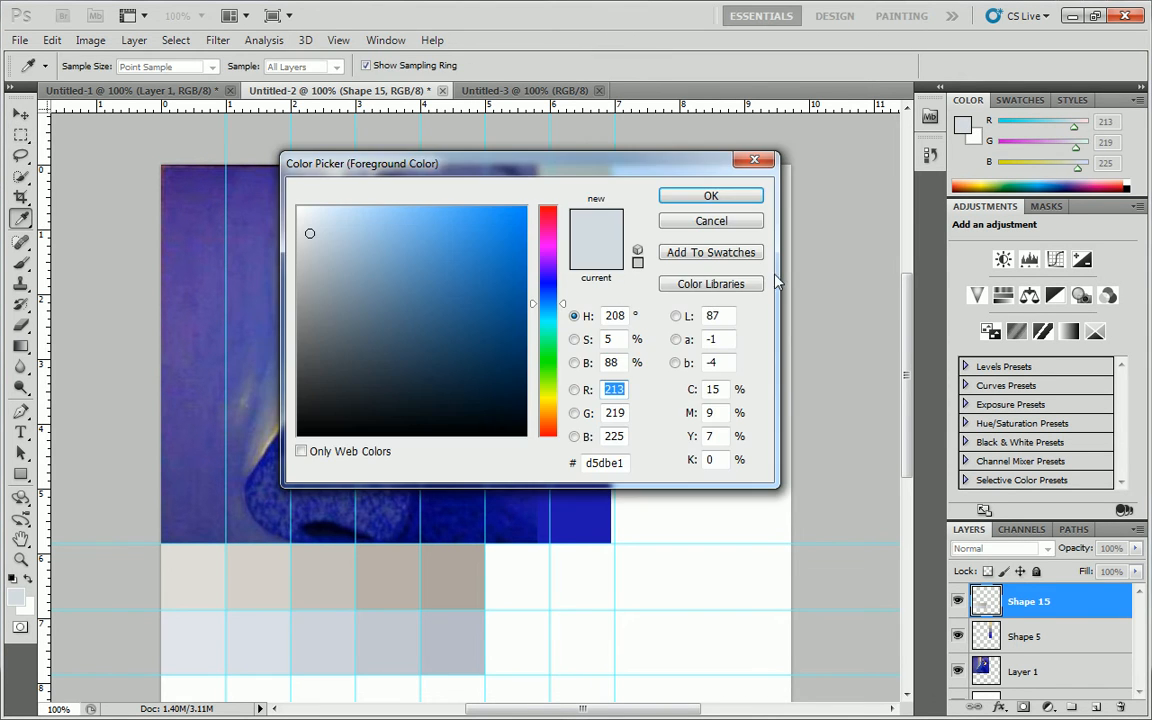
- Look through the end of the PANTONE solid coated book, between shades 7513 C and 807 C, for suitable greys
left_click(701, 282)
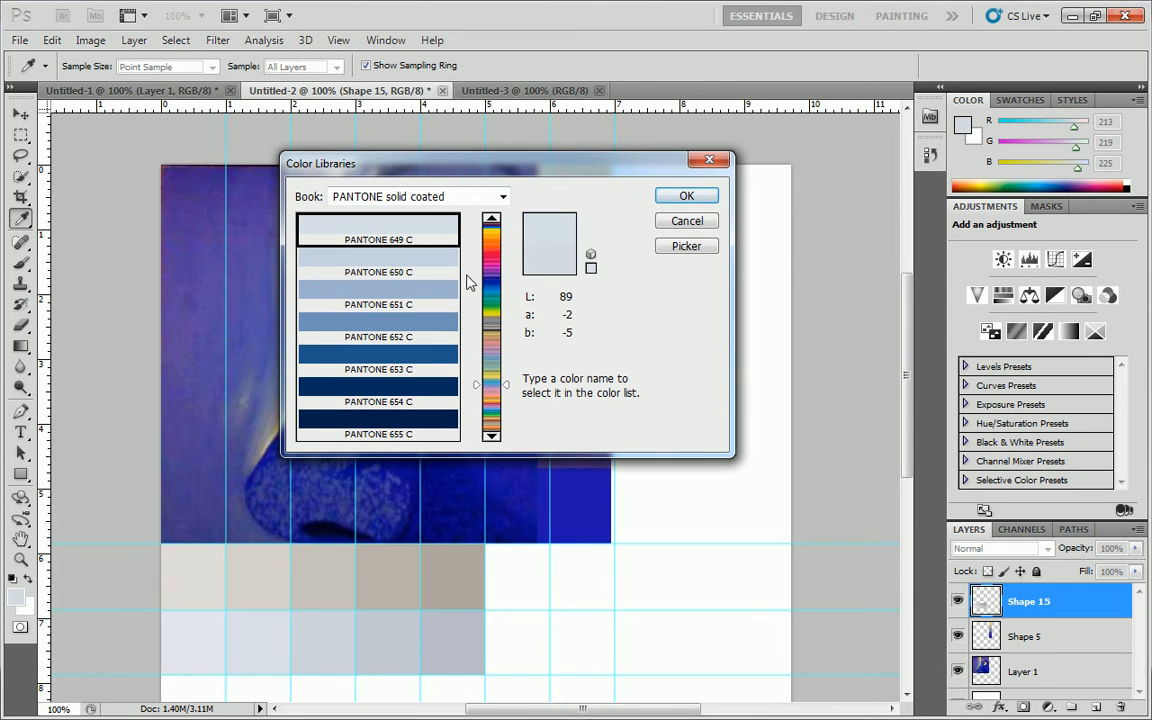
left_click(505, 423)
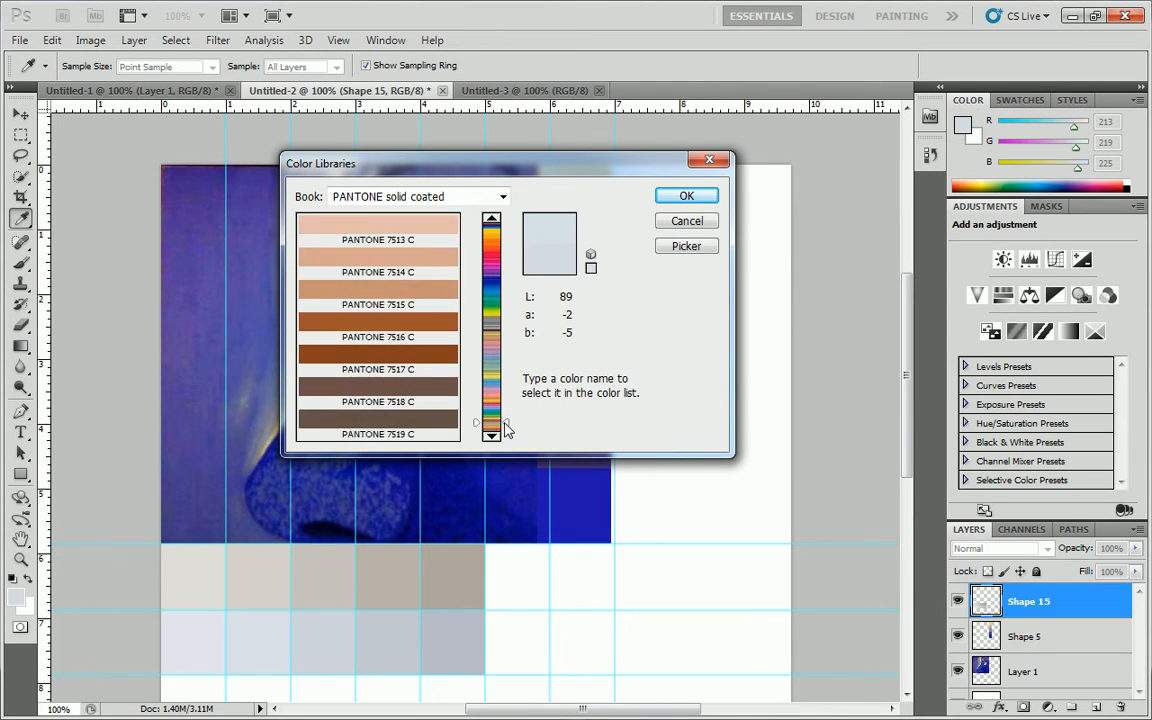
left_click(505, 426)
left_click(505, 426)
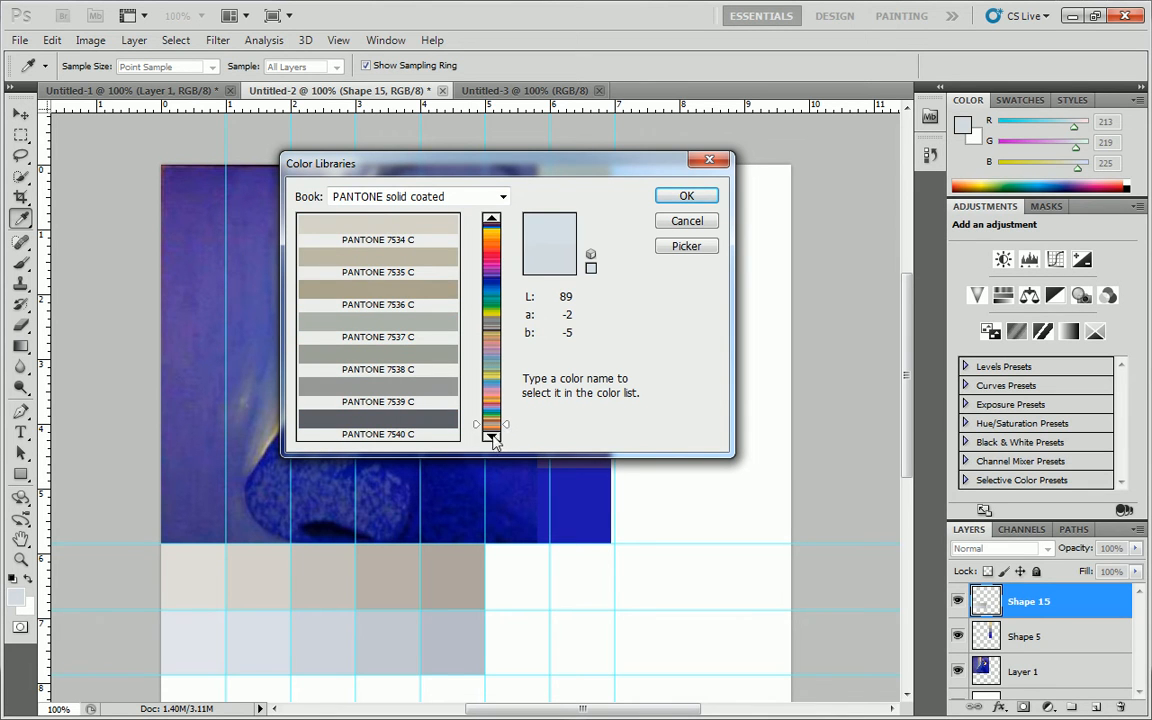
left_click(491, 437)
left_click(491, 437)
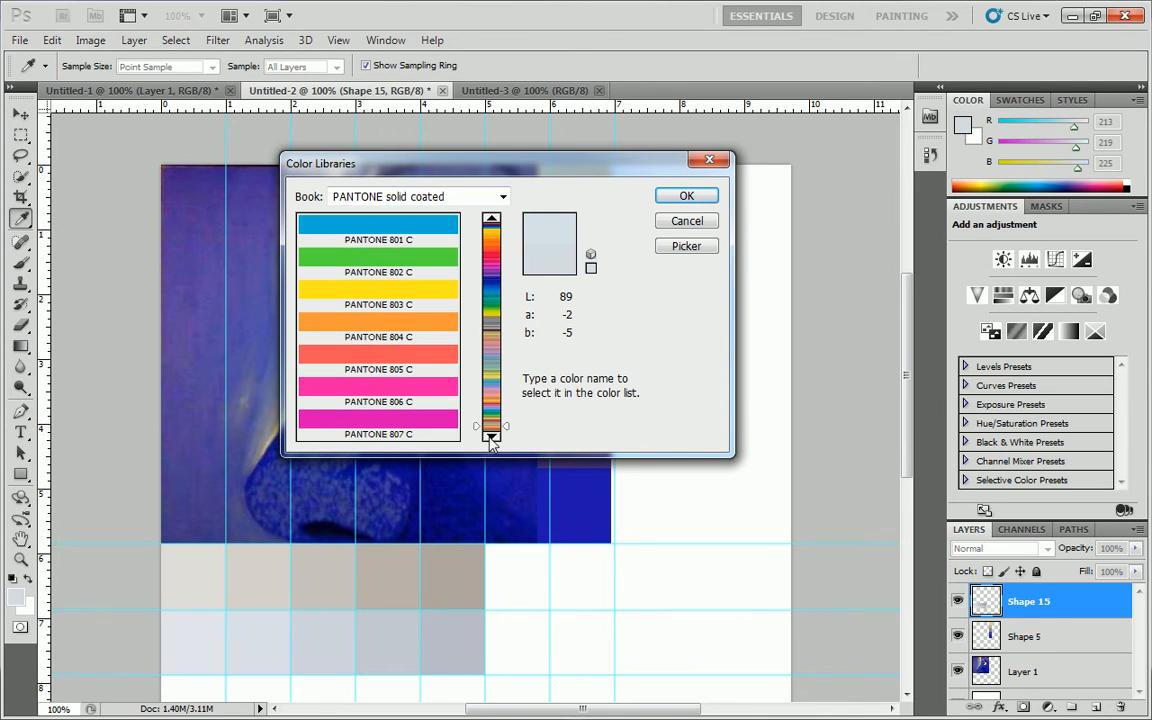
left_click(494, 220)
left_click(497, 220)
left_click(497, 220)
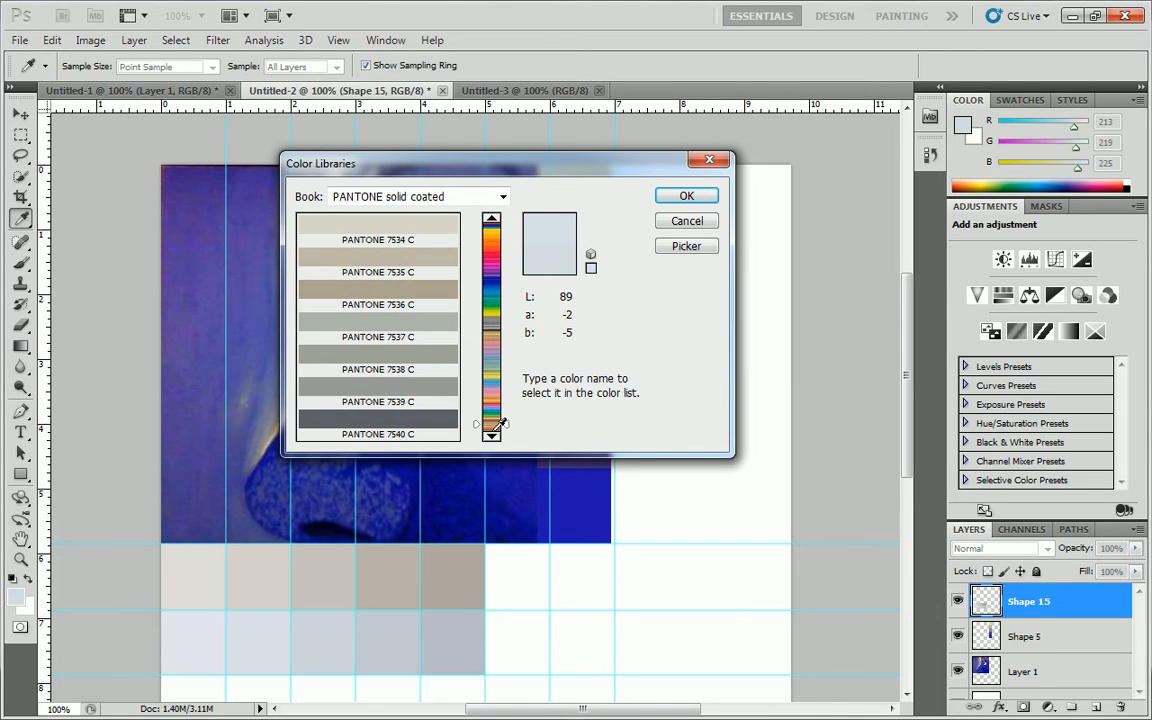
- Set the foreground colour to TRUMATCH 29-h2 from the TRUMATCH book
left_click(505, 197)
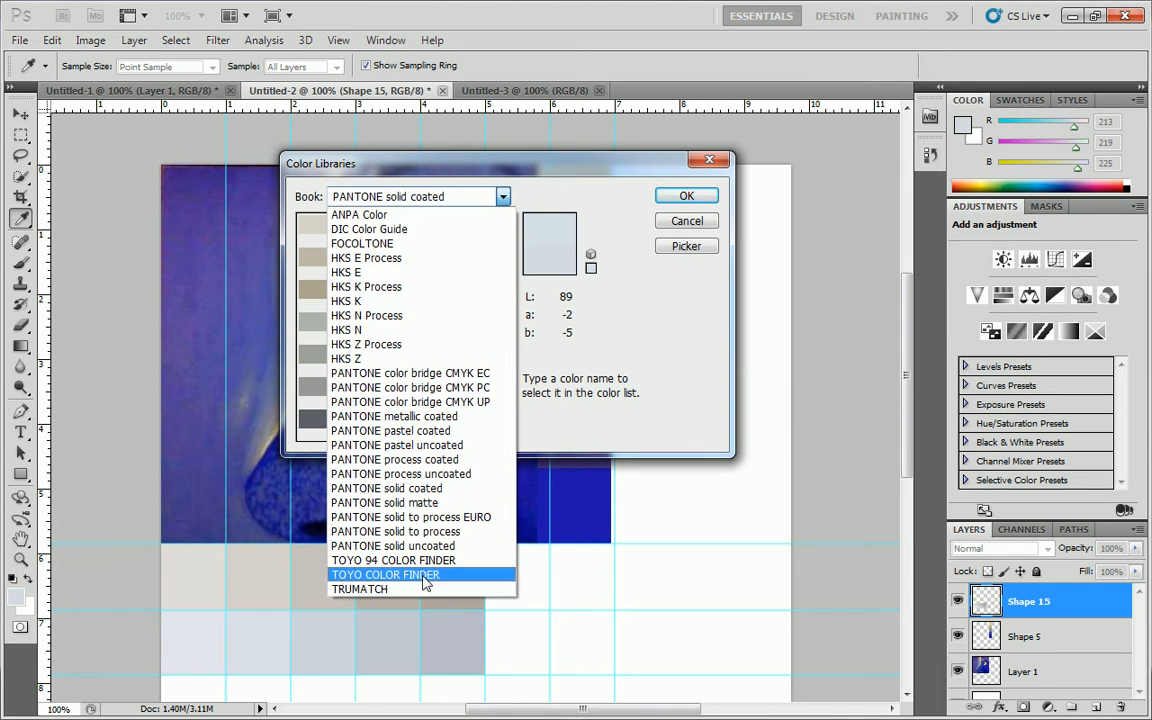
left_click(420, 590)
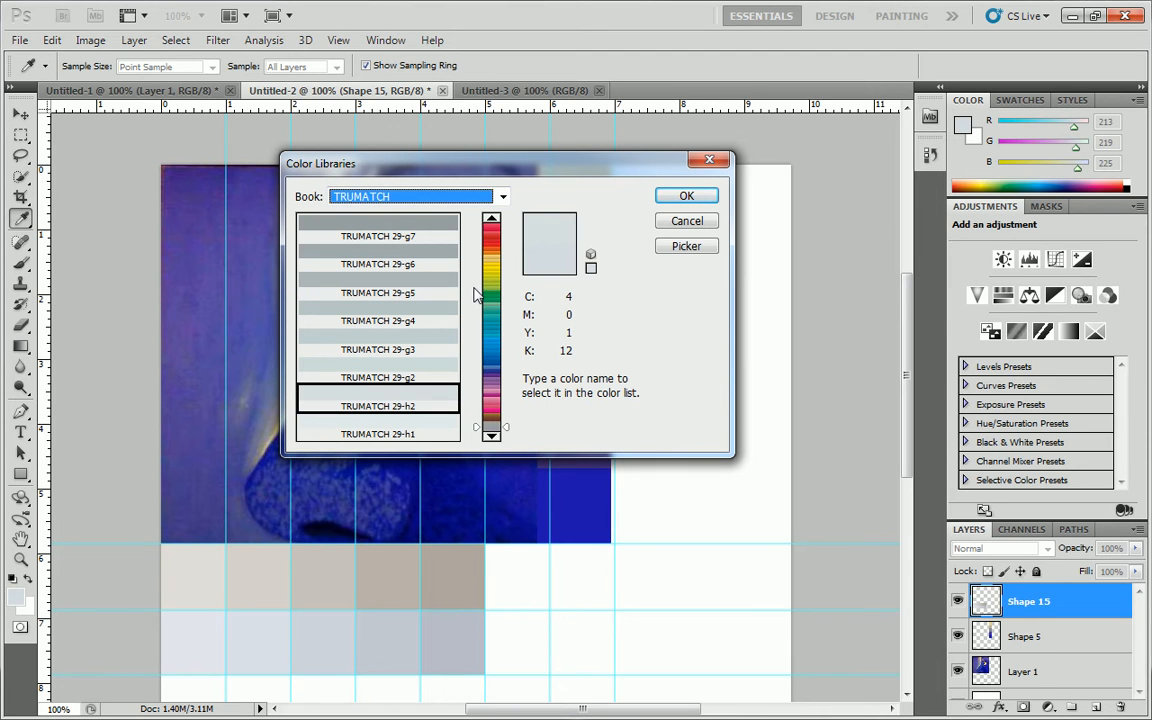
left_click(686, 196)
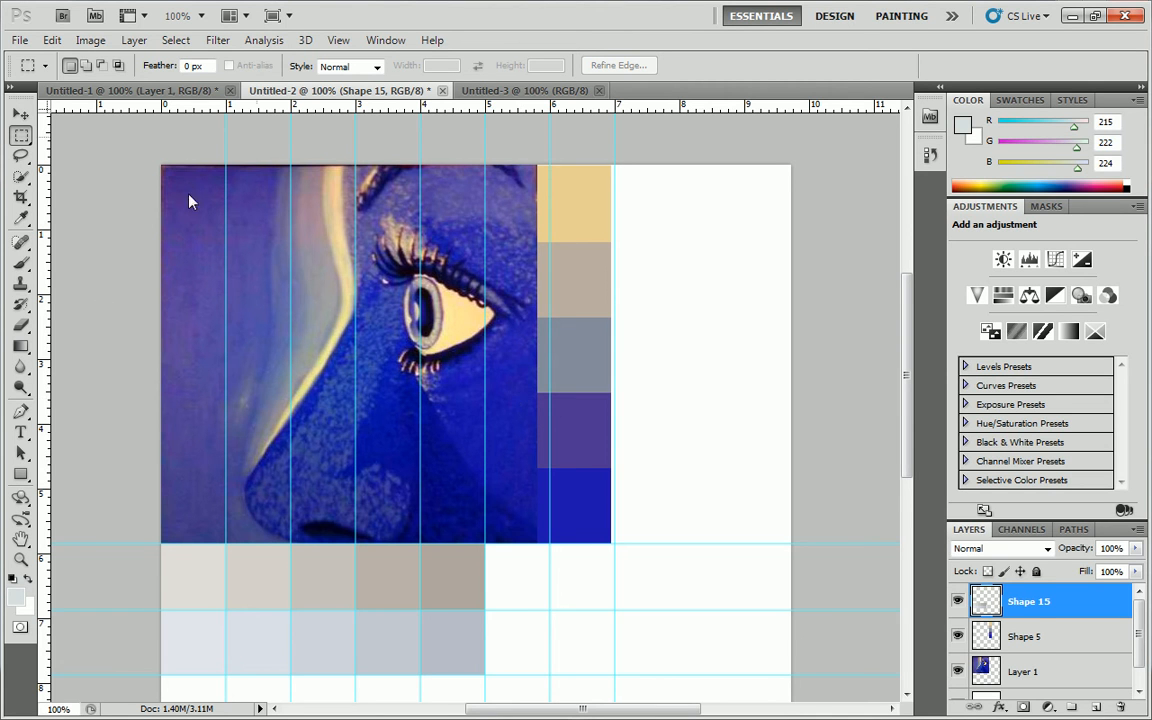
- Select the face picture together with its palette column in Untitled-2 using a rectangular marquee
left_click(498, 90)
left_click(328, 91)
left_click_drag(144, 140, 610, 541)
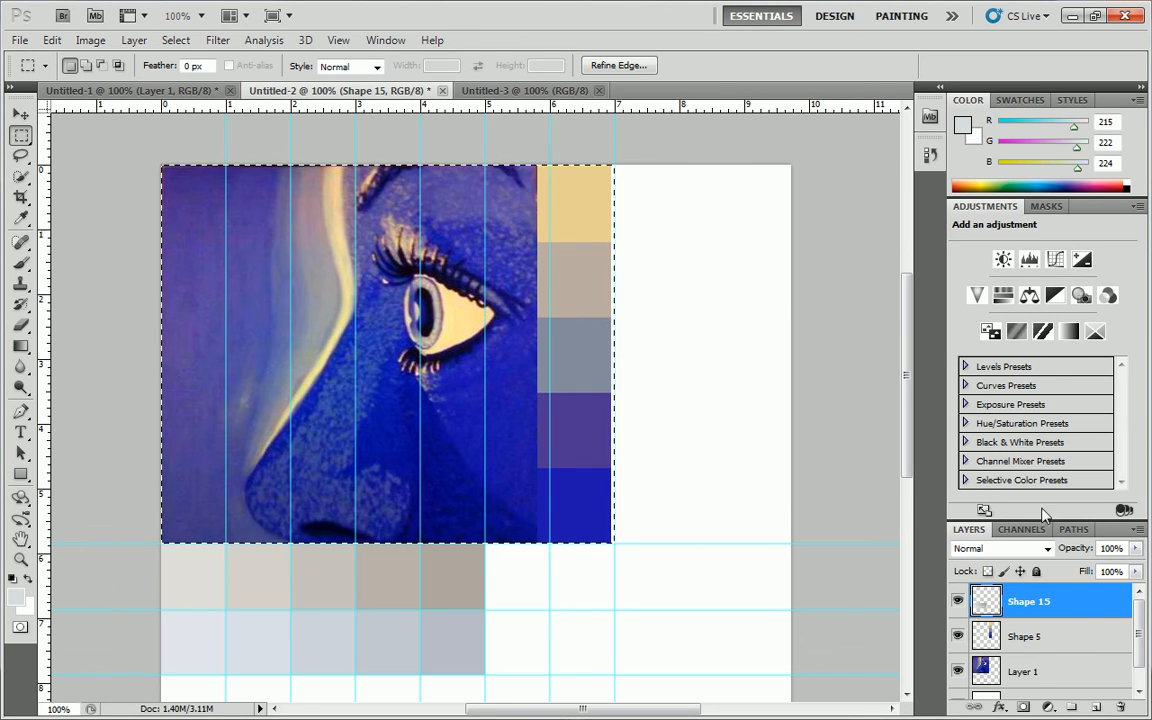
- Select the Layer 1 and Shape 5 layers and make a merged copy of the marquee area
scroll(1030, 640, "down", 1)
left_click(1021, 647)
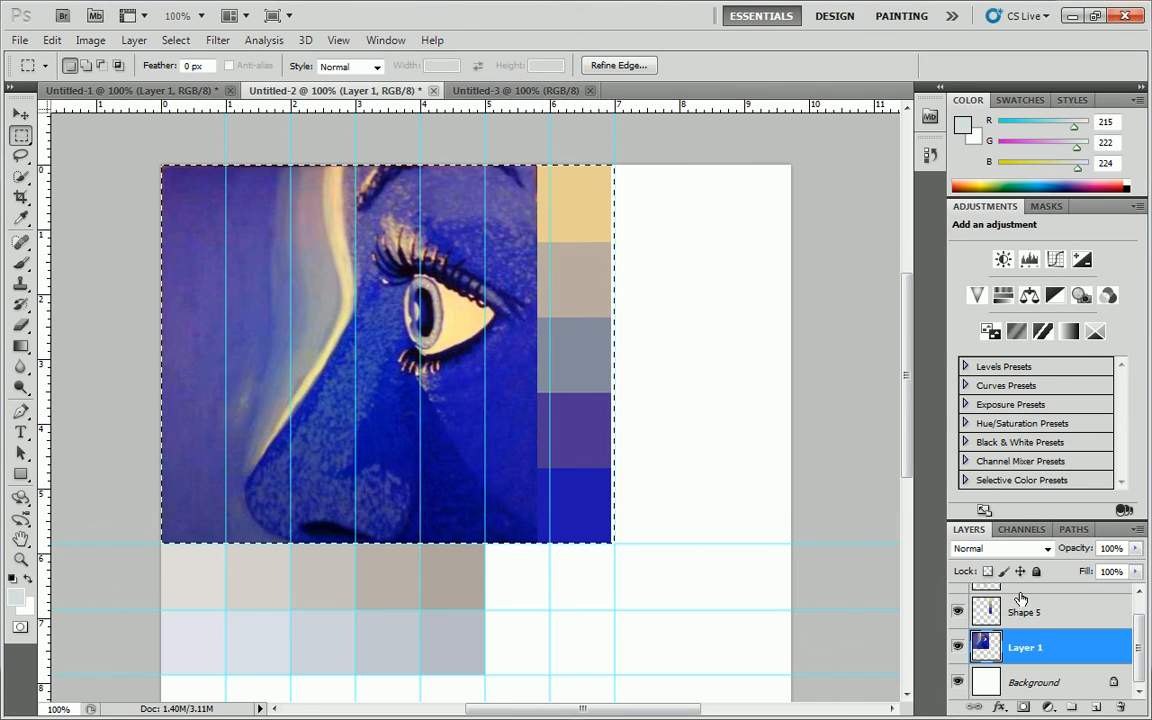
left_click(1025, 612, "shift")
left_click(51, 40)
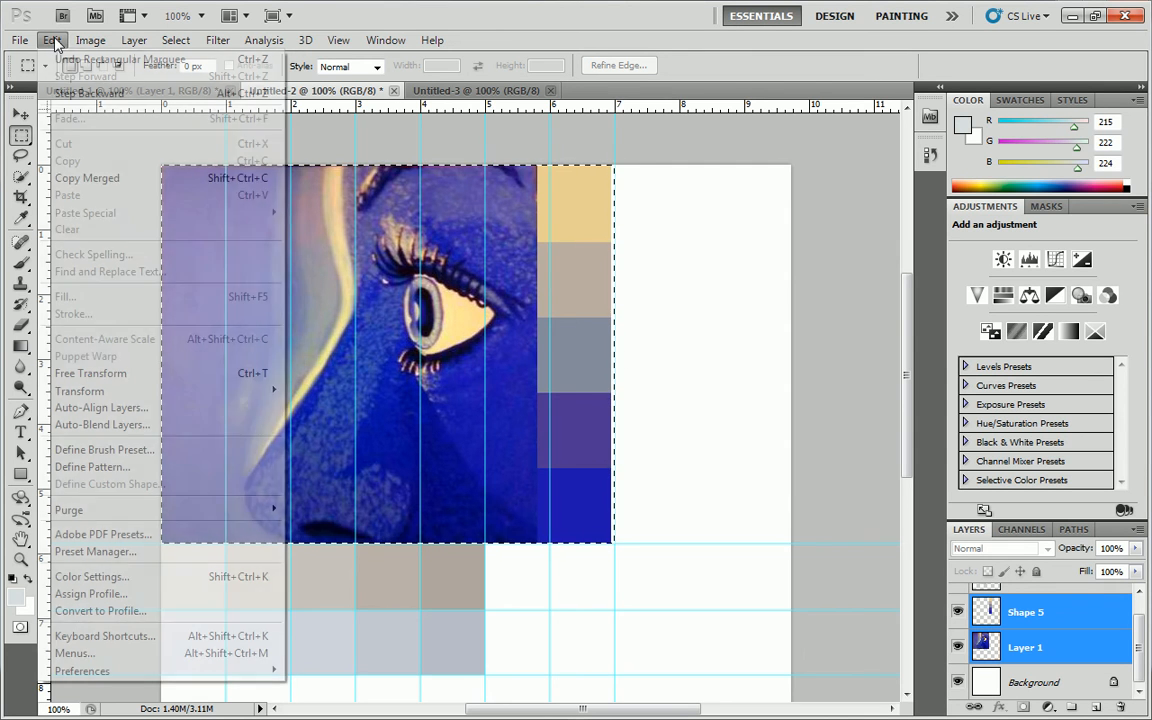
left_click(187, 176)
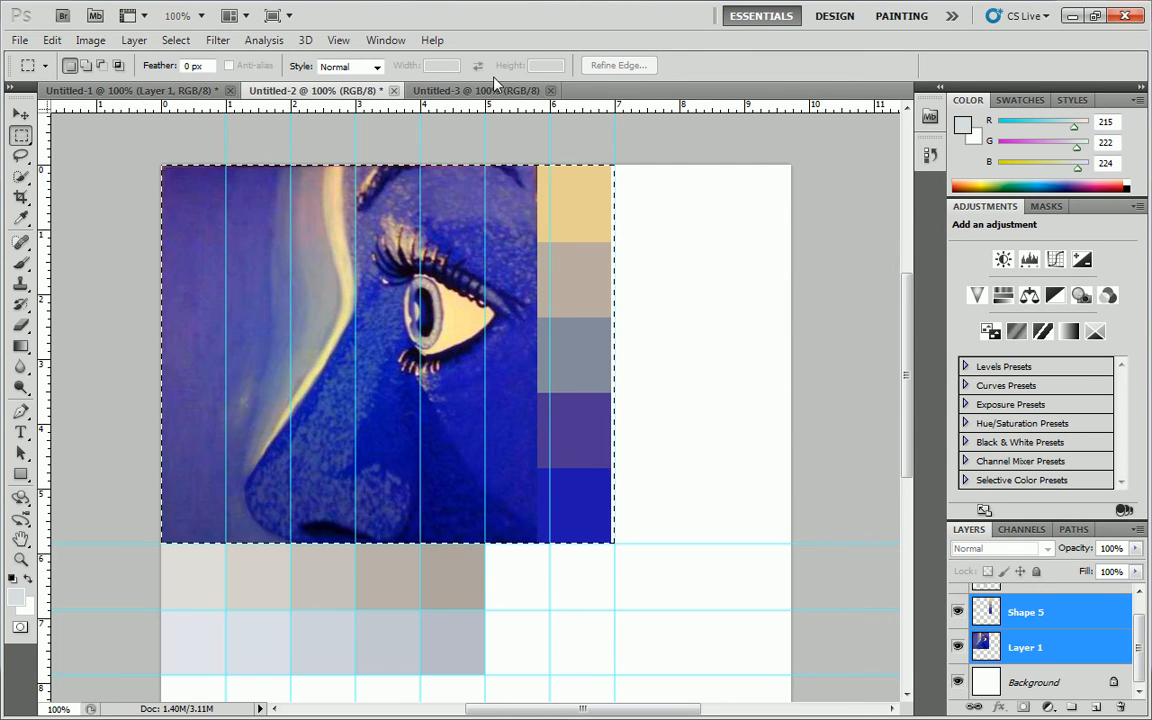
- Paste the merged picture and palette into Untitled-3, then return to Untitled-2 and clear its selection
left_click(490, 90)
key("ctrl+v")
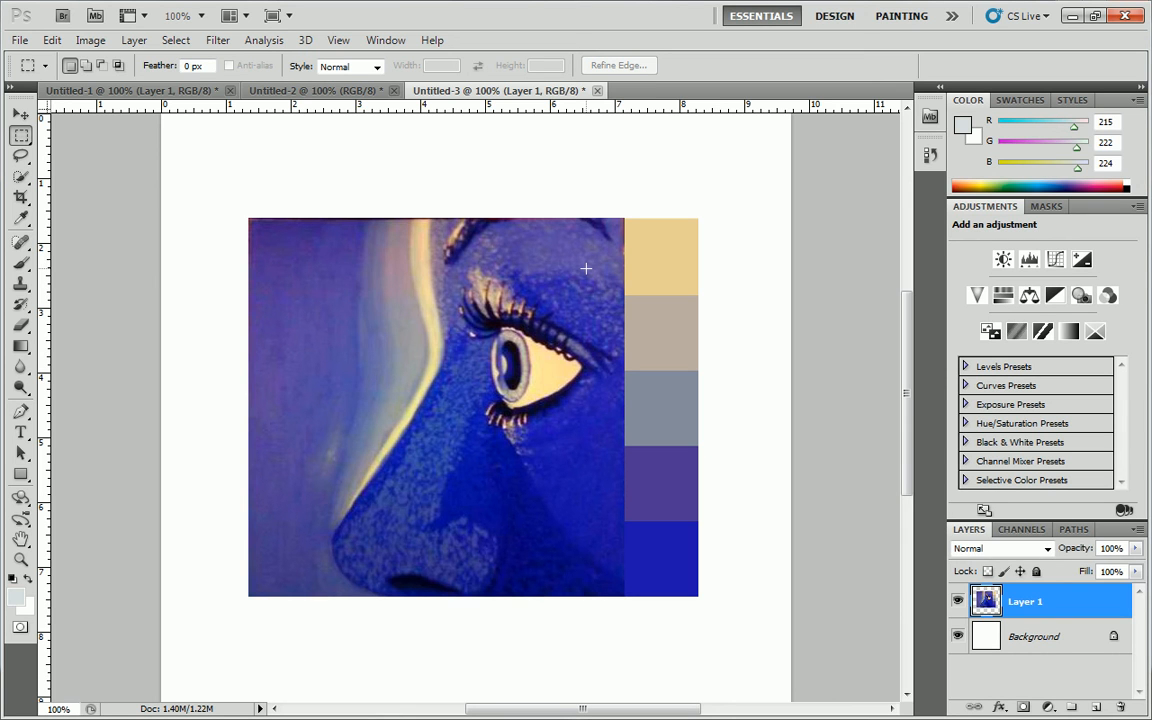
left_click(288, 90)
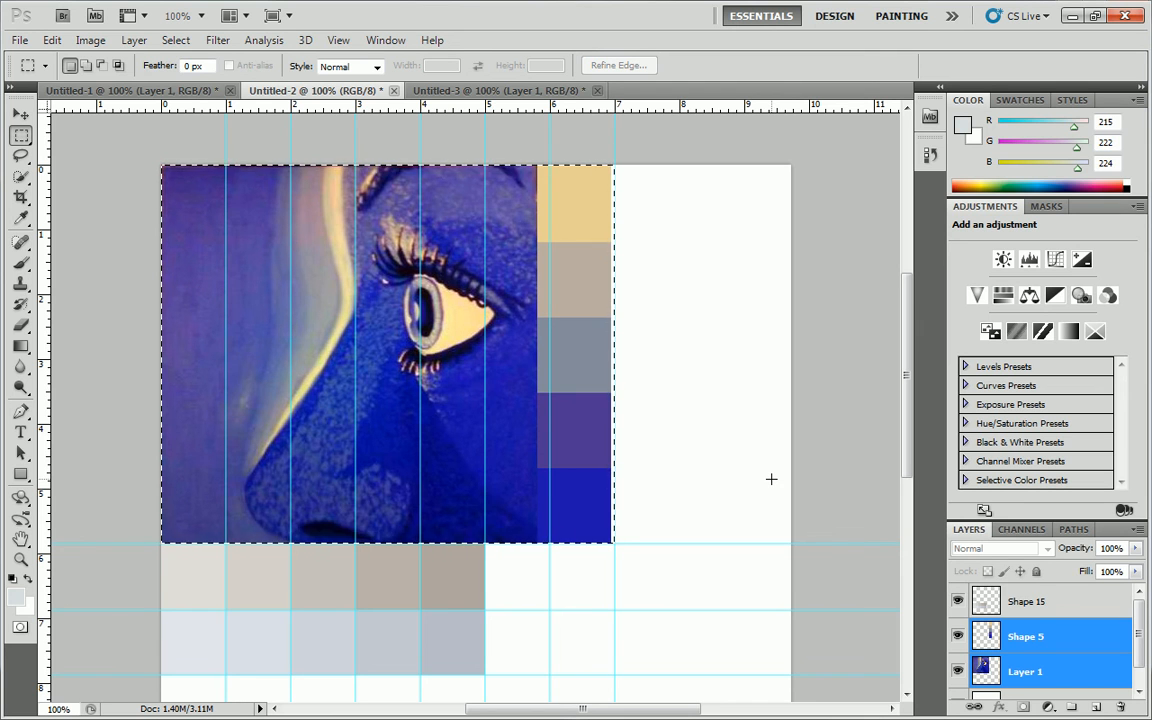
left_click(610, 253)
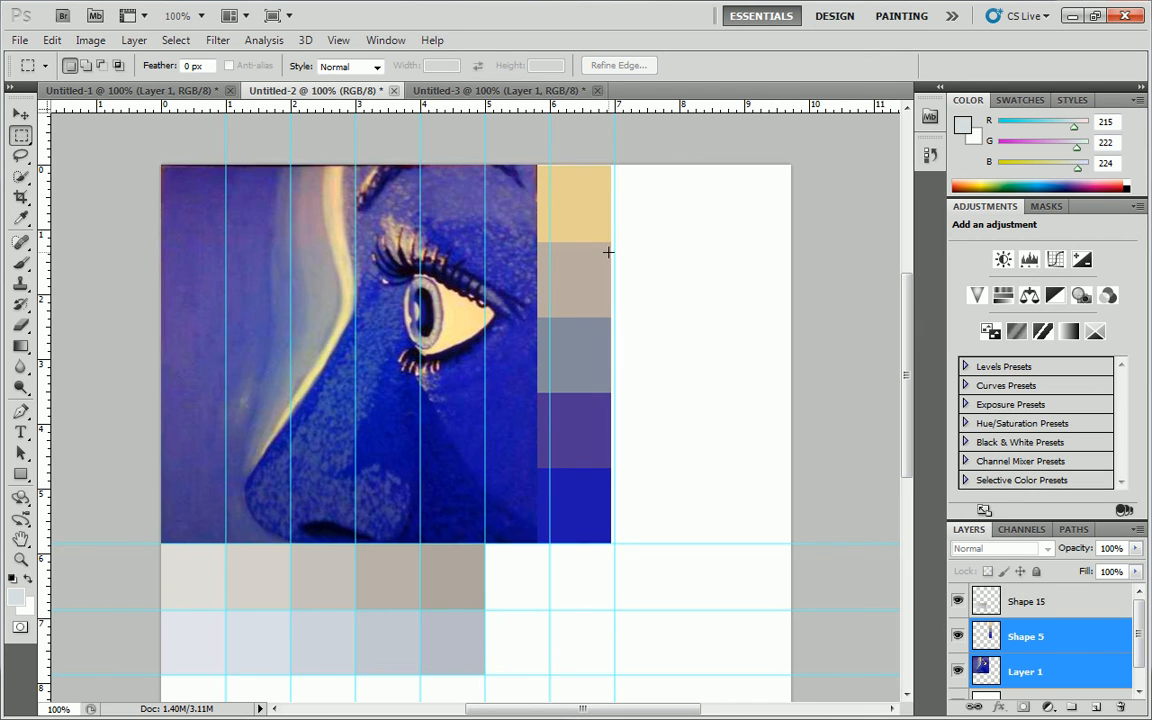